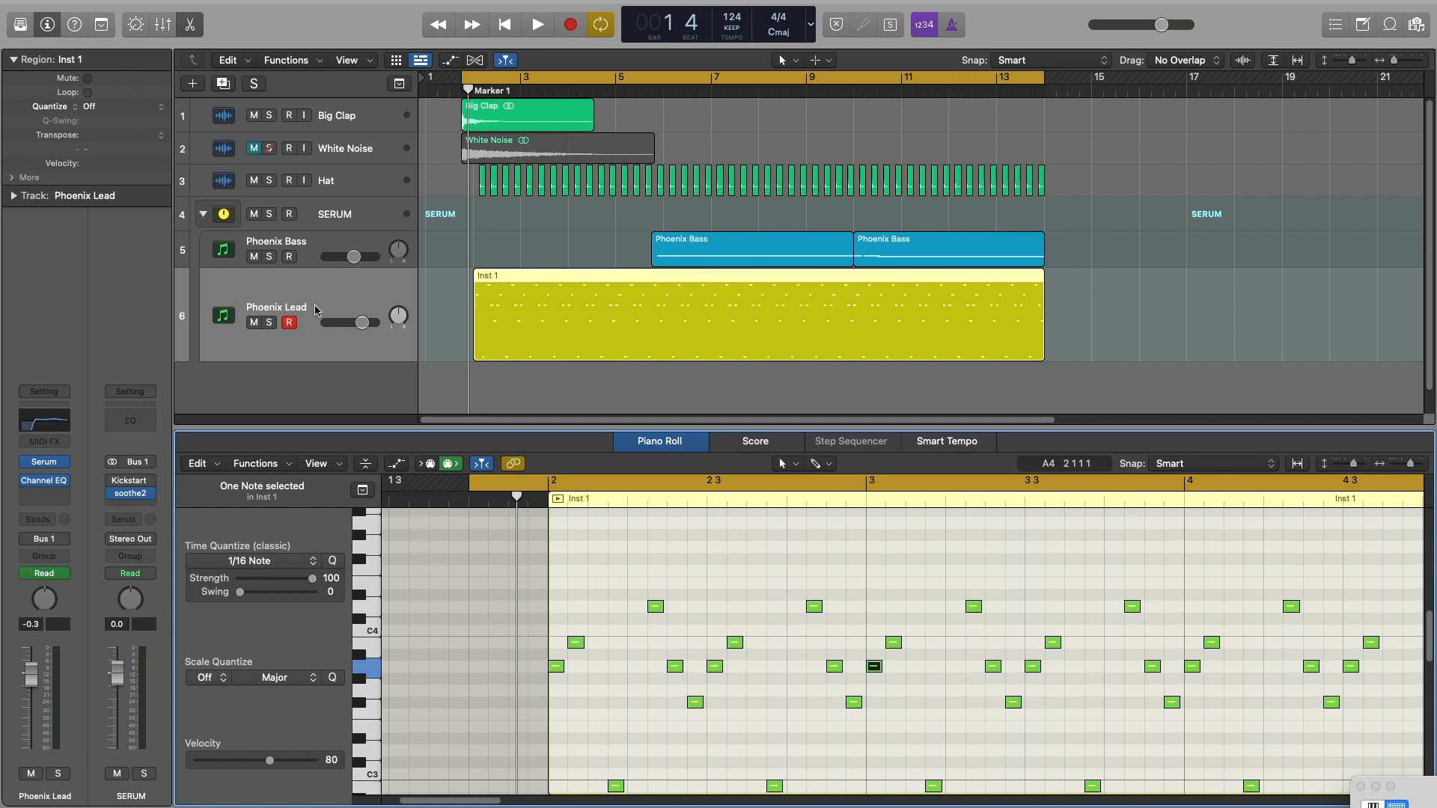
Step: Switch to Spotify, play the opening of Phoenix from the Immunity EP as a reference, and return to Logic Pro
key(ctrl+Up)
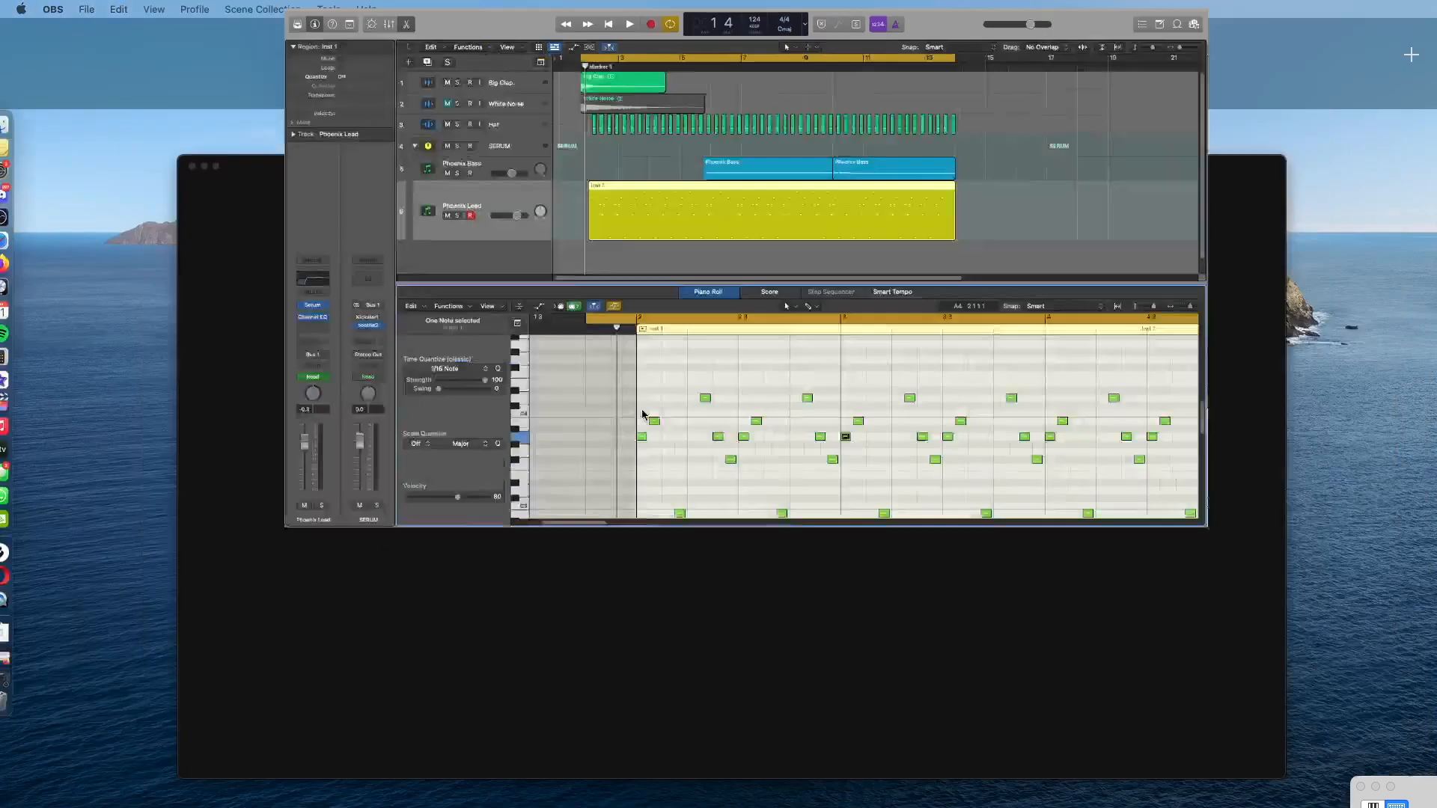
click(689, 418)
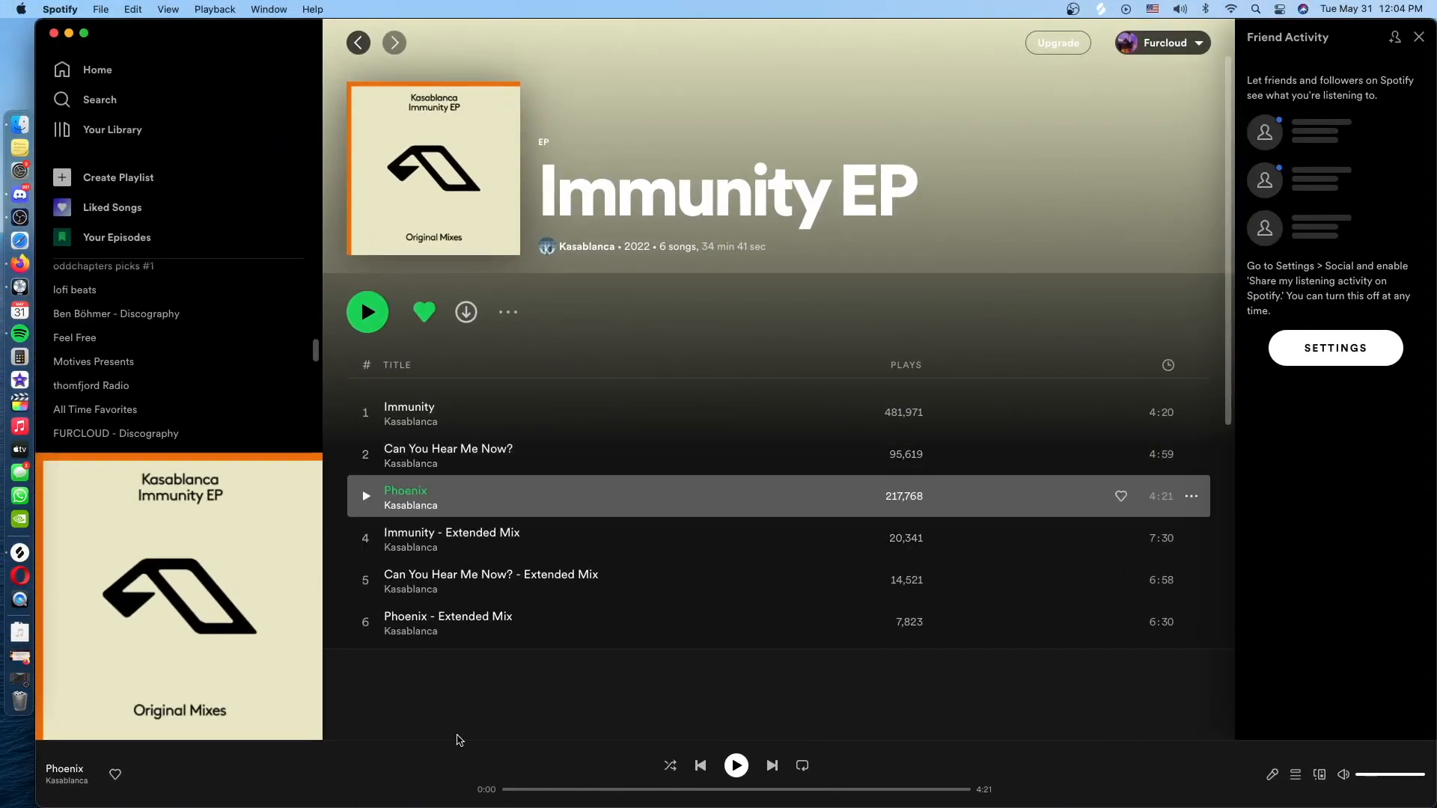
key(space)
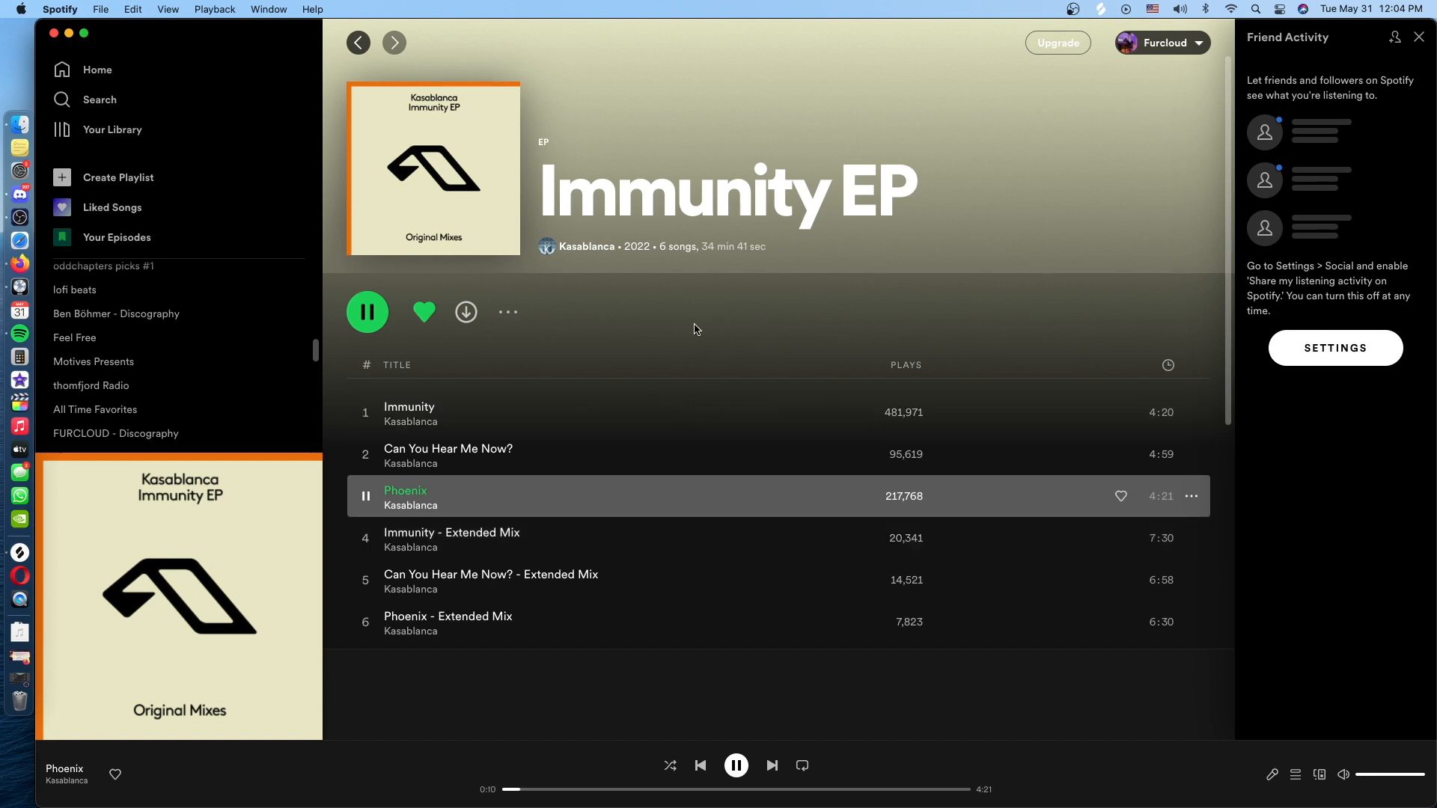
key(space)
key(ctrl+Up)
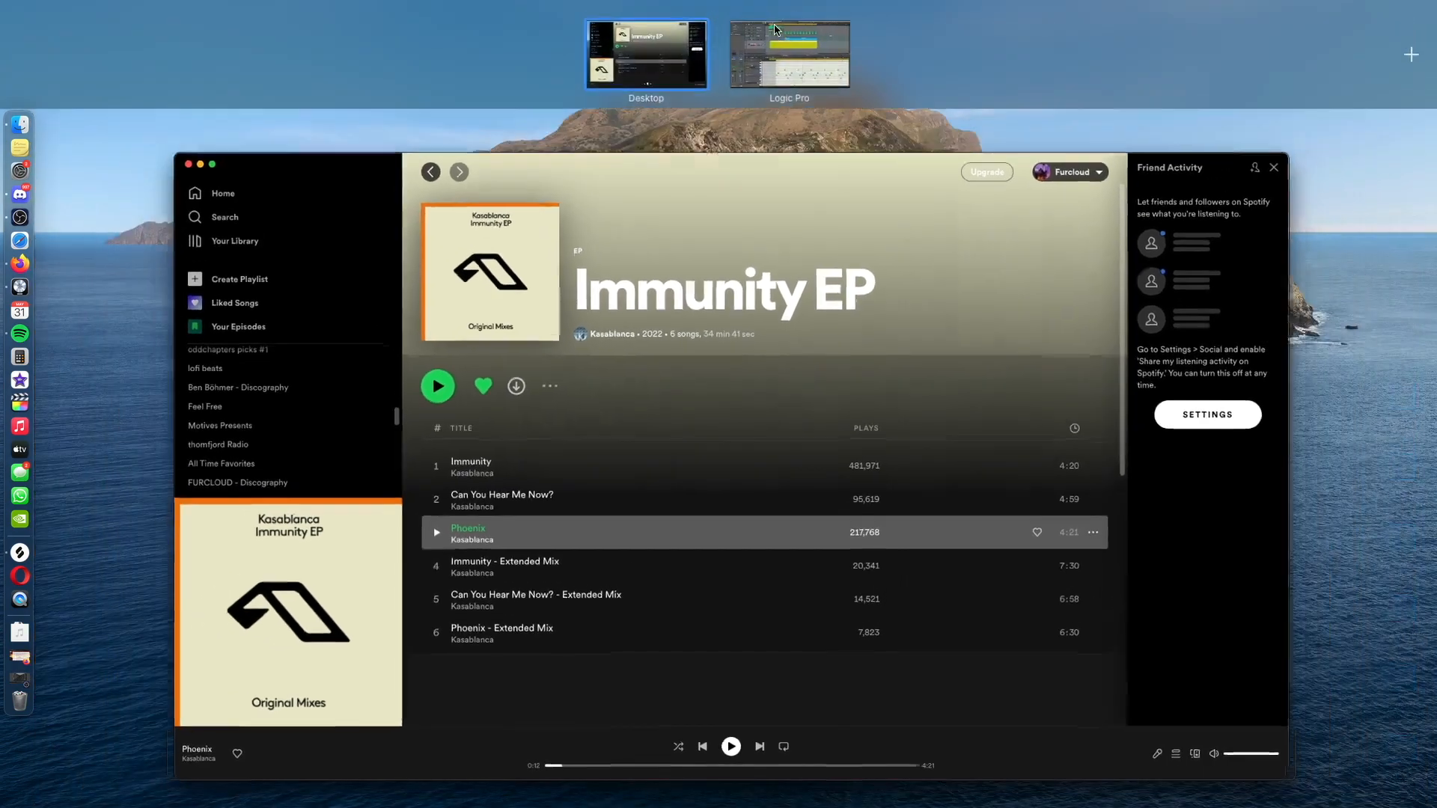
click(803, 80)
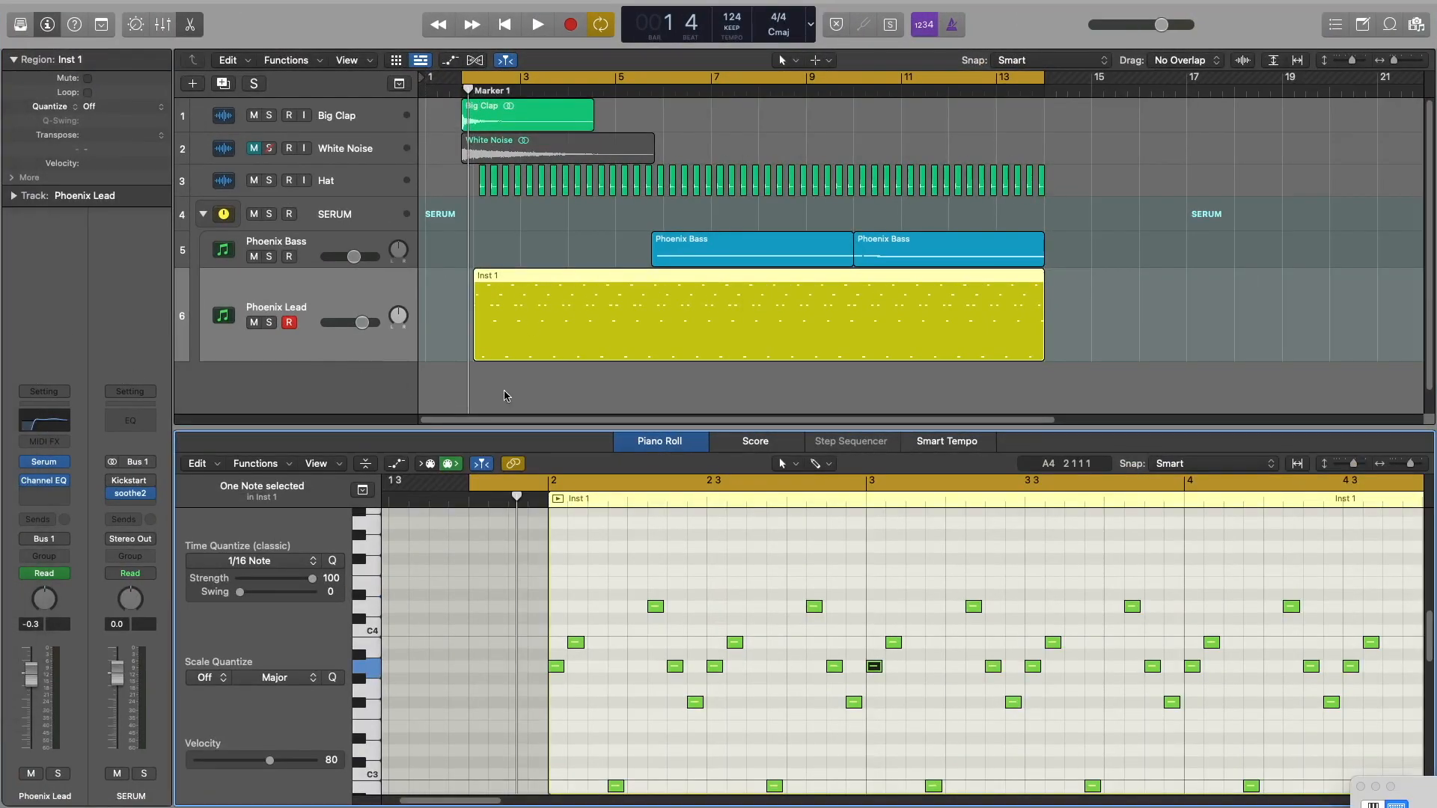
Step: Play the arrangement, briefly toggle solo on the Phoenix Lead track, and continue listening from around bar 9
key(space)
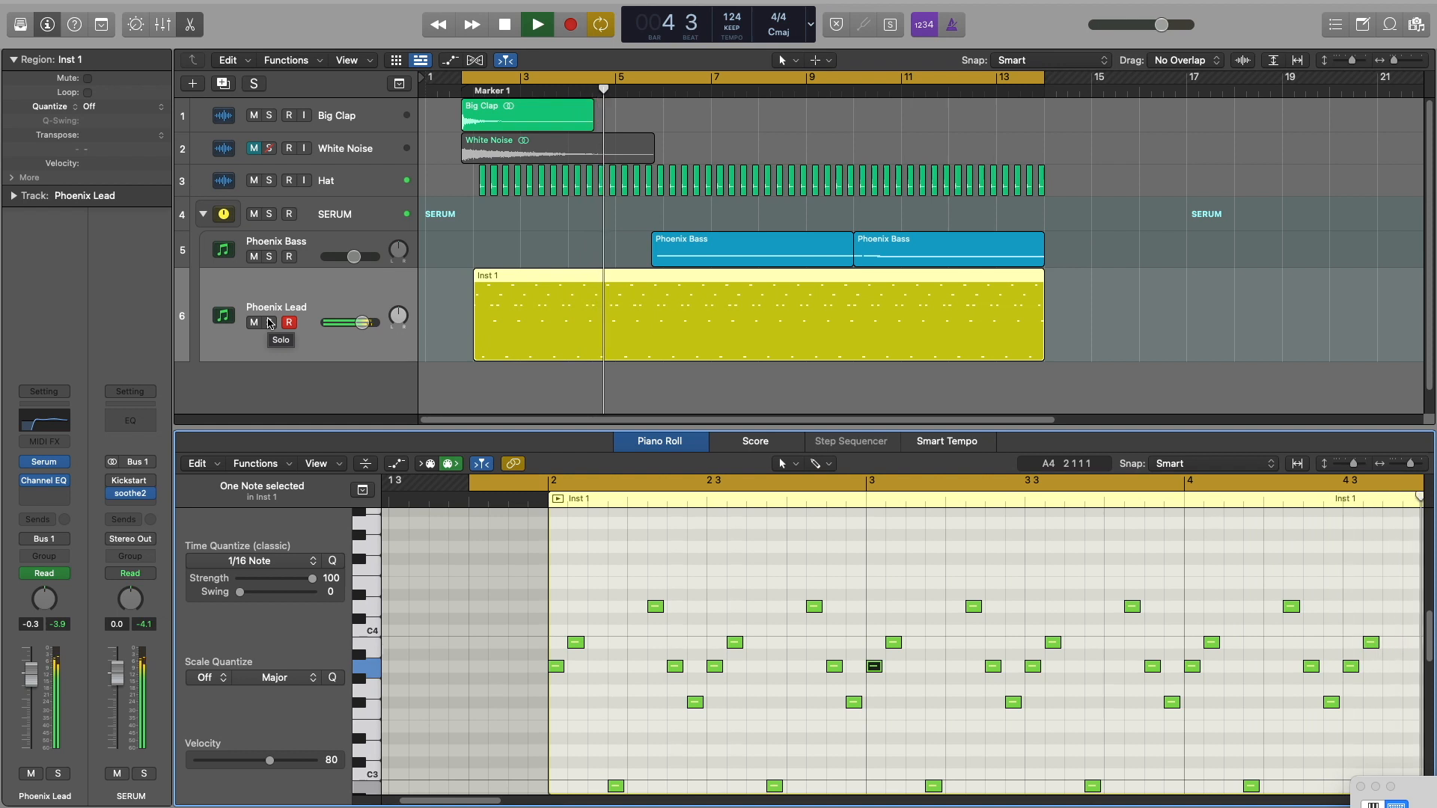
click(269, 323)
click(269, 322)
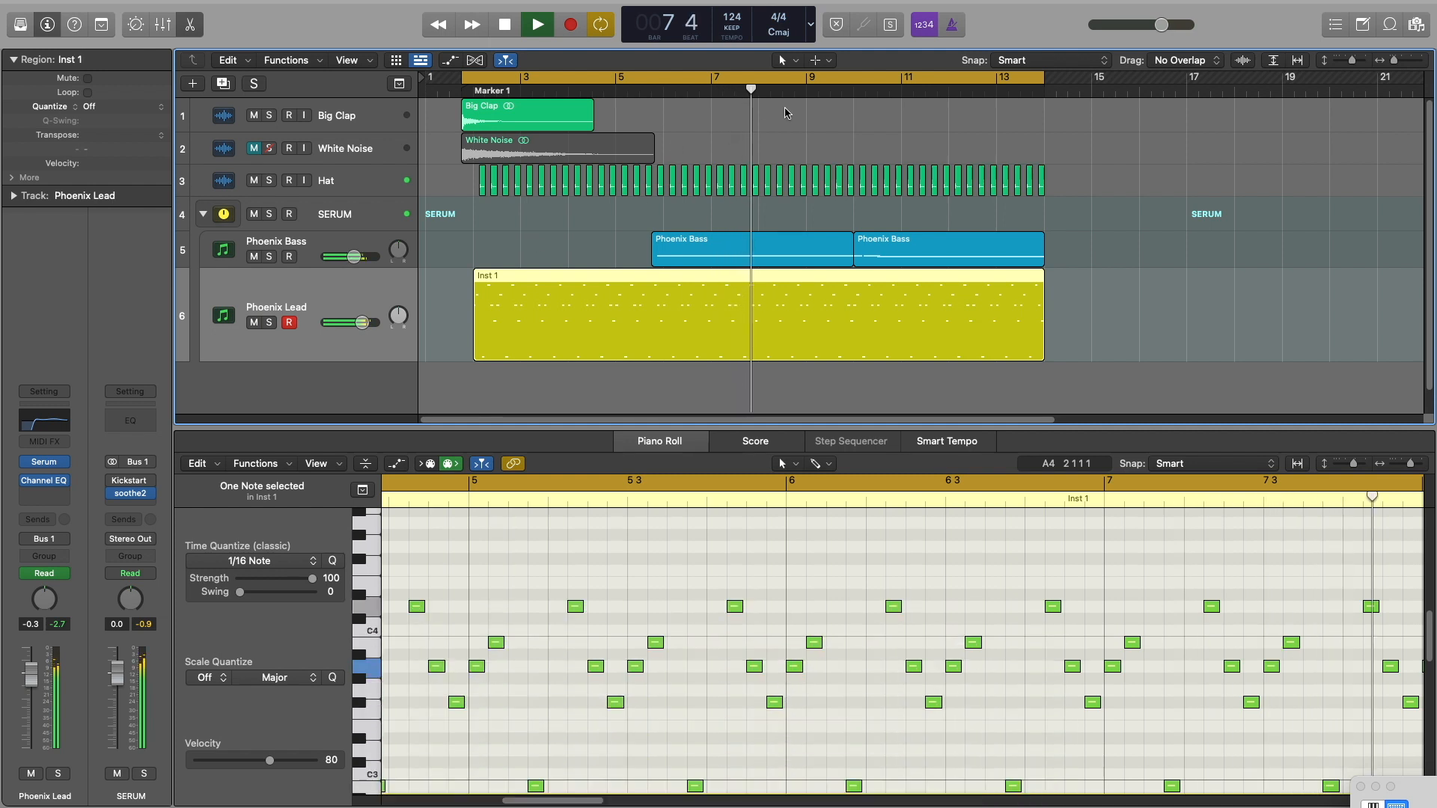
click(839, 91)
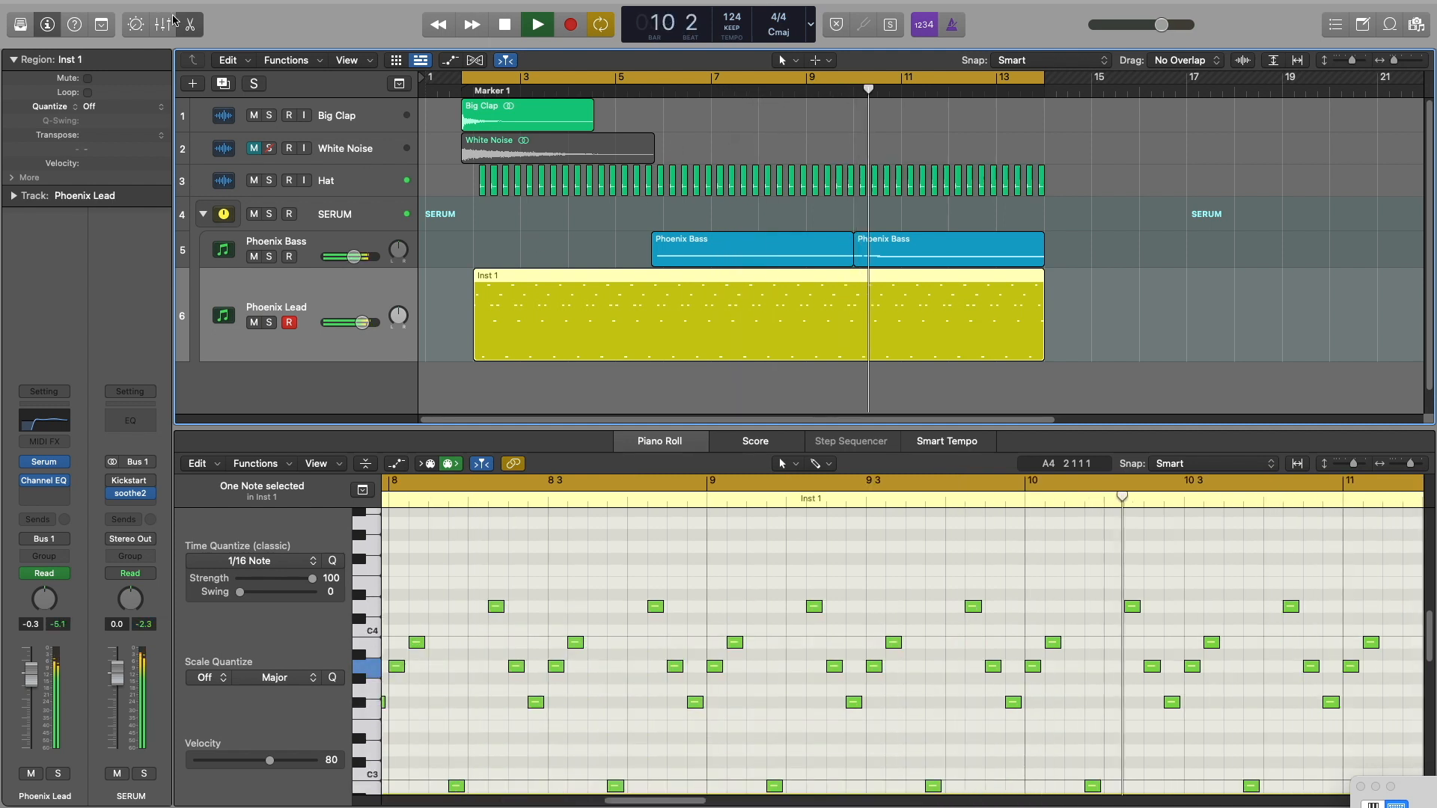
Step: Solo the Phoenix Lead track and step through its notes one by one in the Piano Roll, starting at bar 2
click(268, 322)
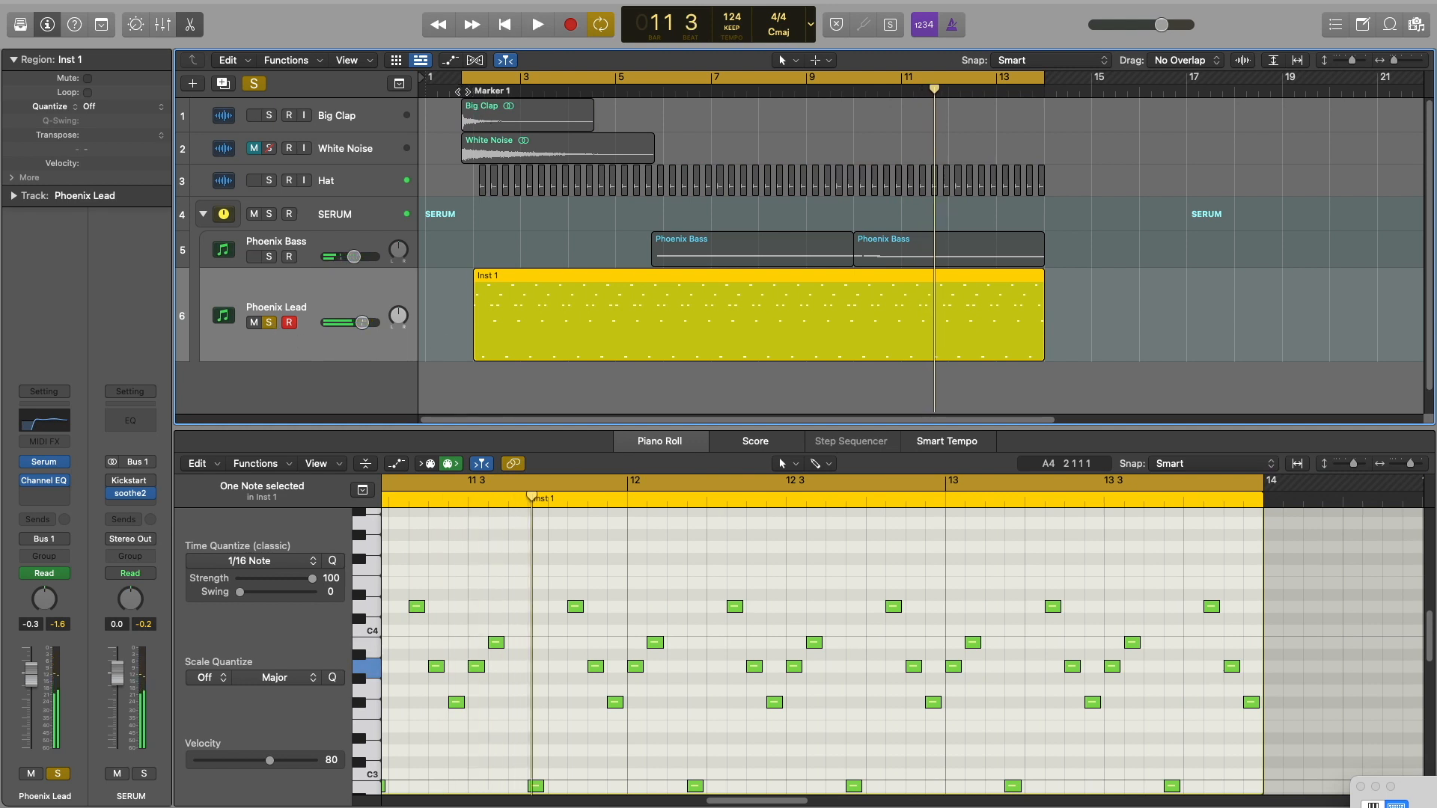
click(473, 90)
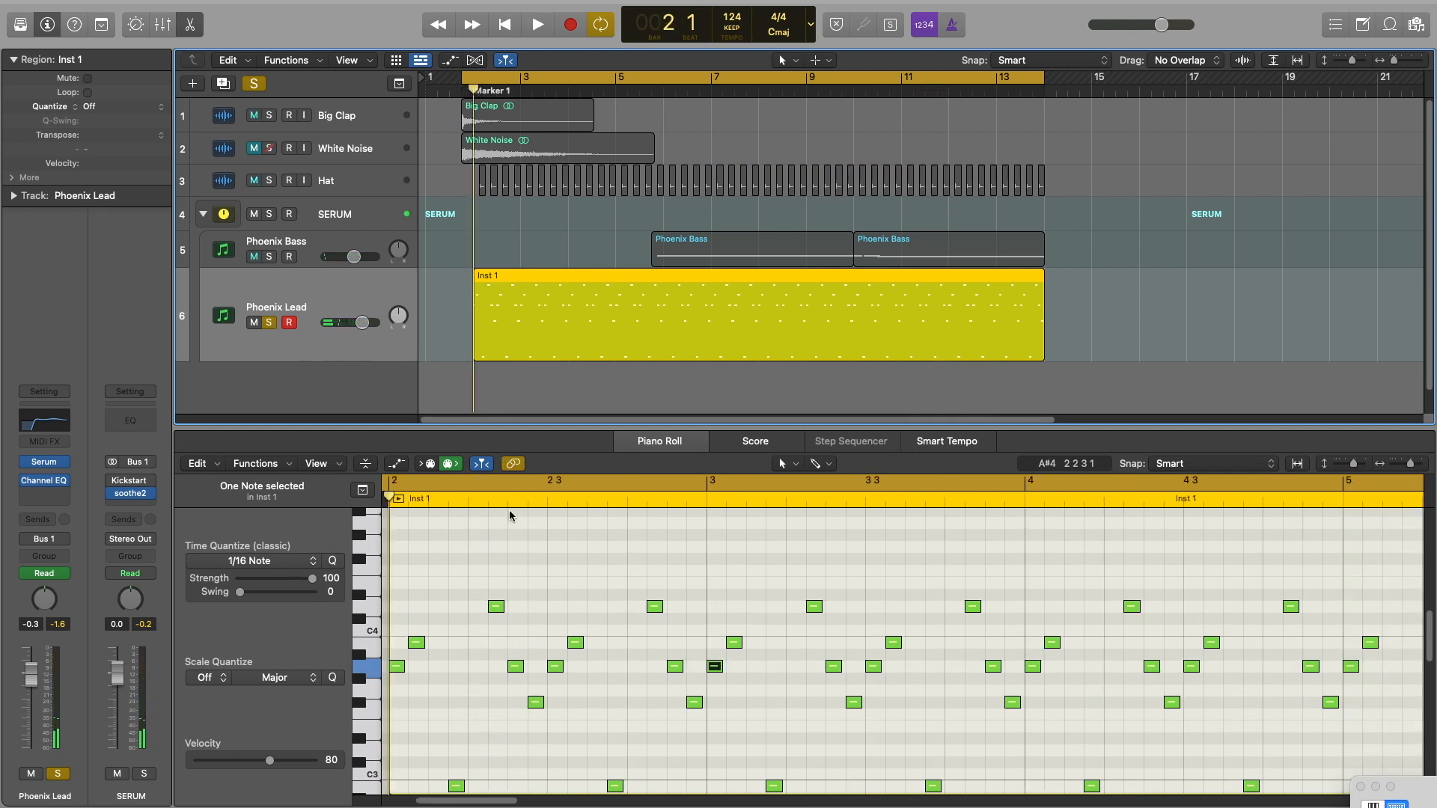
click(397, 667)
key(Right)
key(Right)
key(Right)
key(Right)
key(Right)
key(Right)
key(Right)
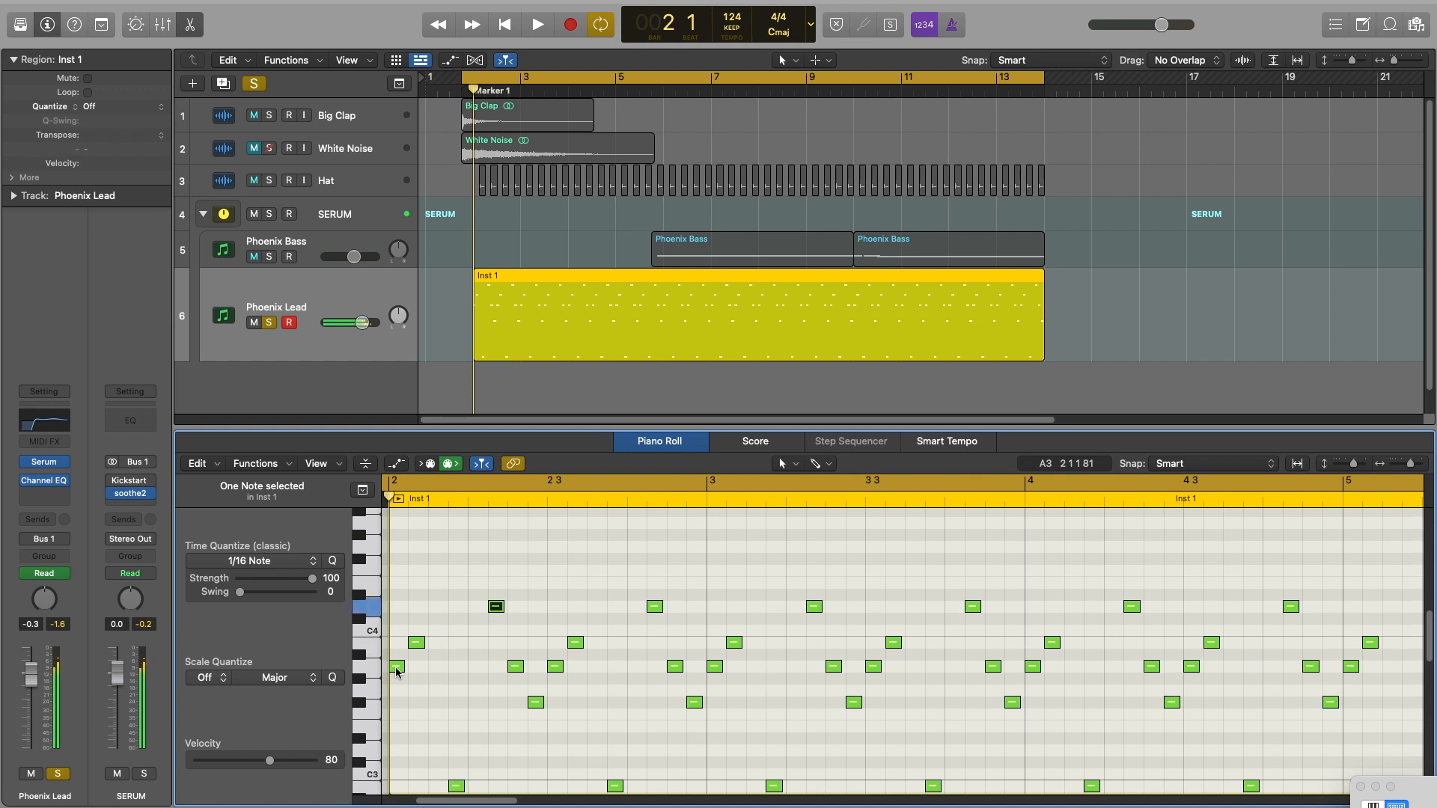
key(Right)
key(Right)
key(Right)
key(Right)
key(Right)
key(Right)
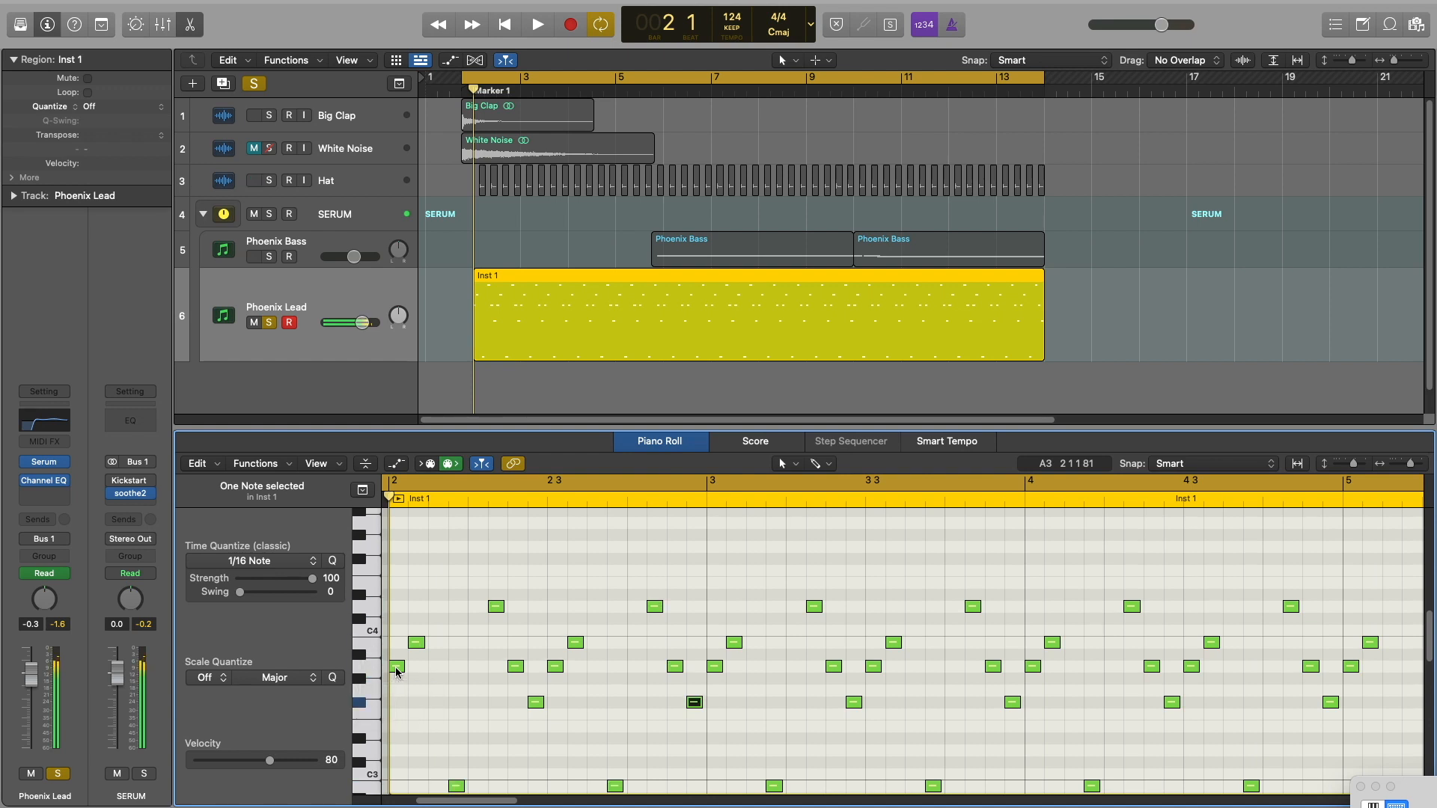
key(space)
key(space)
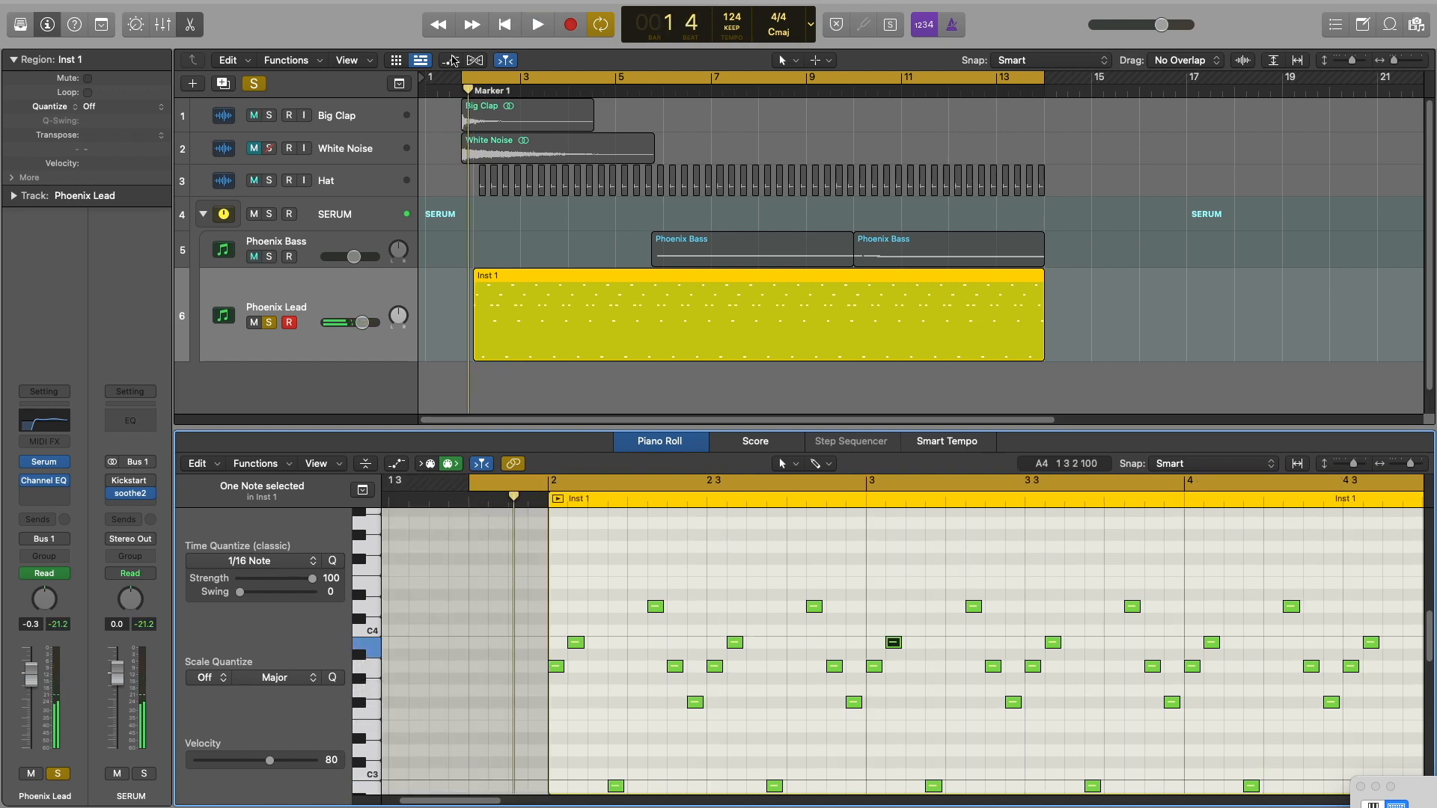
Step: Examine the Phoenix Lead track's Fil Cutoff automation, clear the solo, and hide the automation and the Piano Roll
click(450, 60)
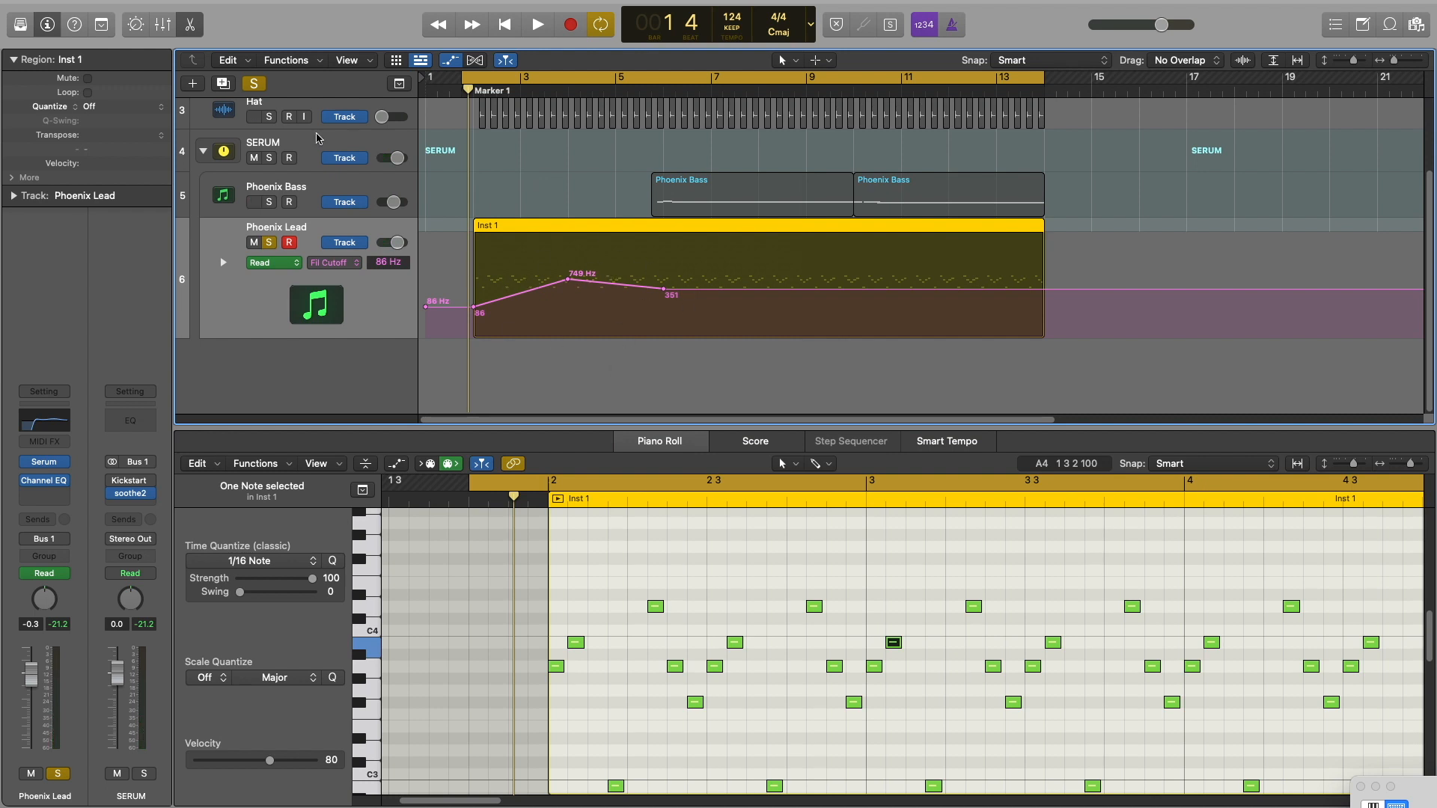
click(252, 82)
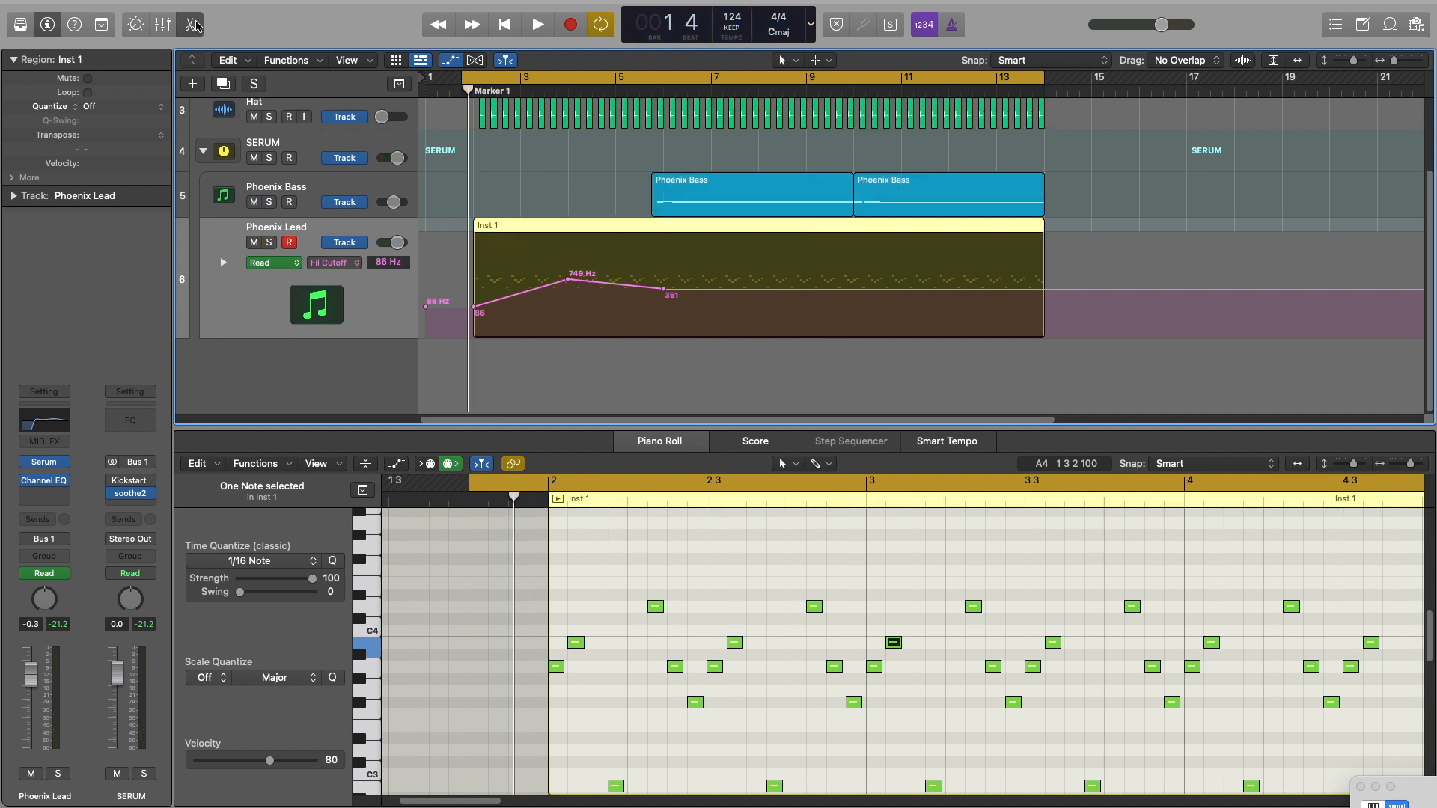
click(192, 25)
click(450, 60)
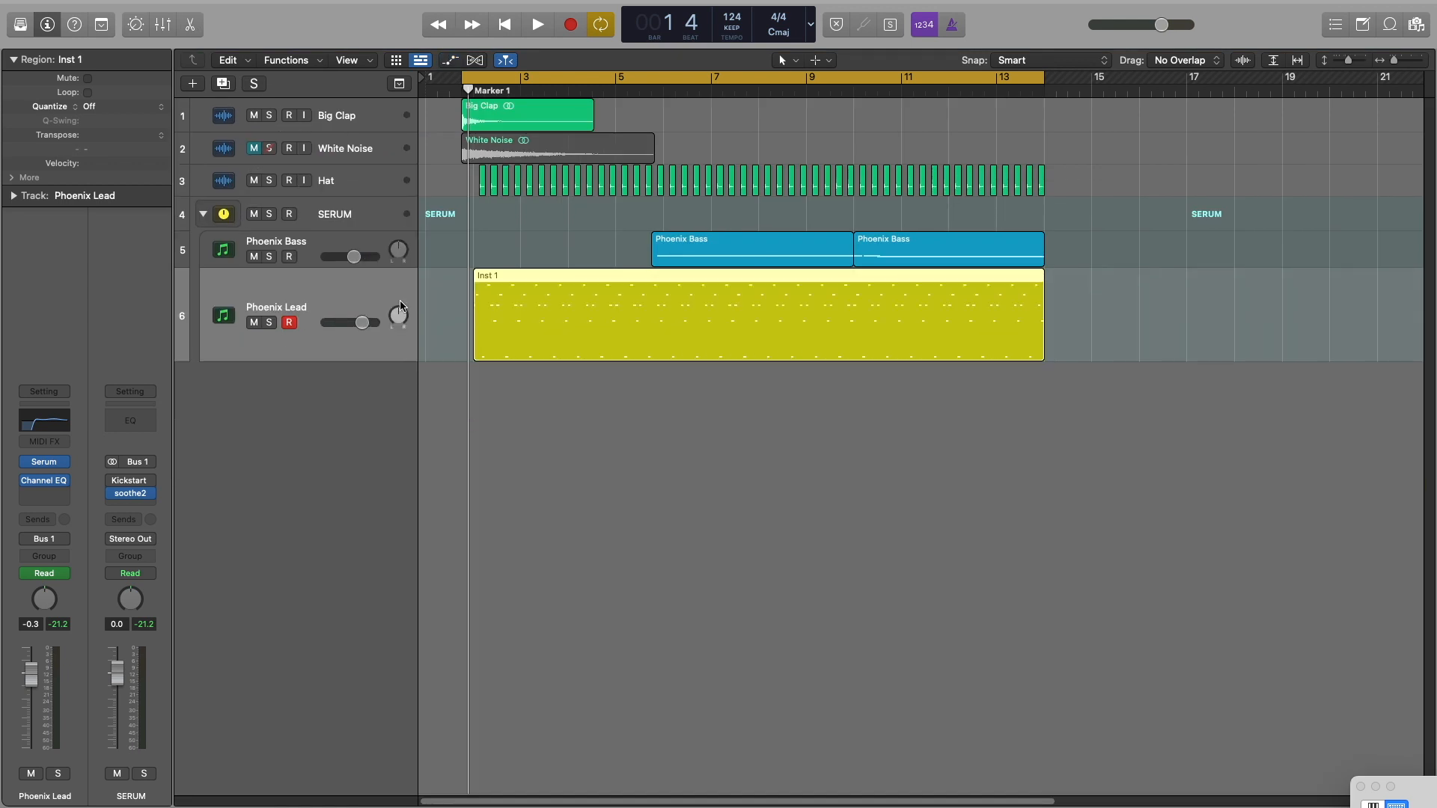
Step: Examine the Channel EQ on Phoenix Lead and soothe2 on the SERUM stack during playback, leaving both closed and no track soloed
click(37, 485)
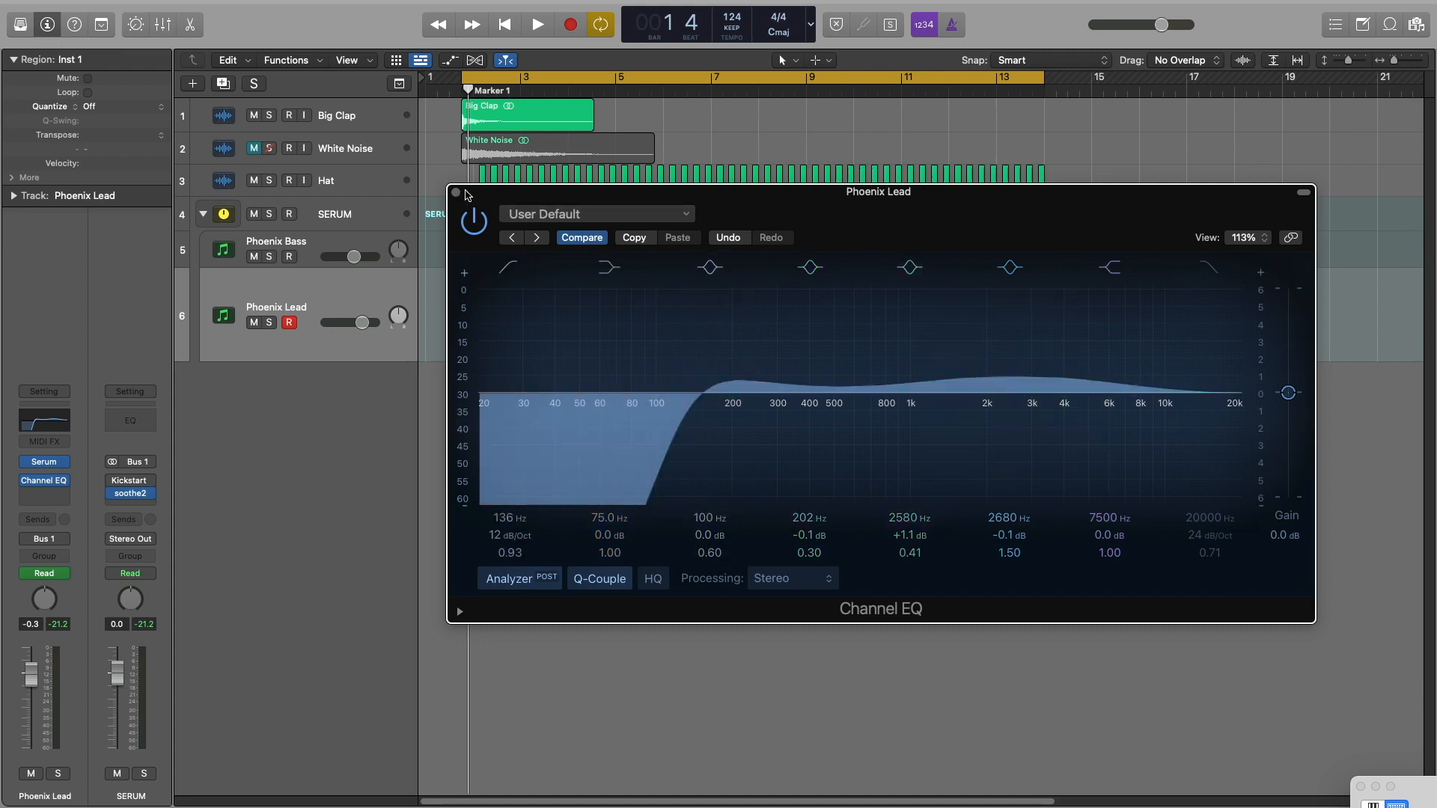
click(457, 193)
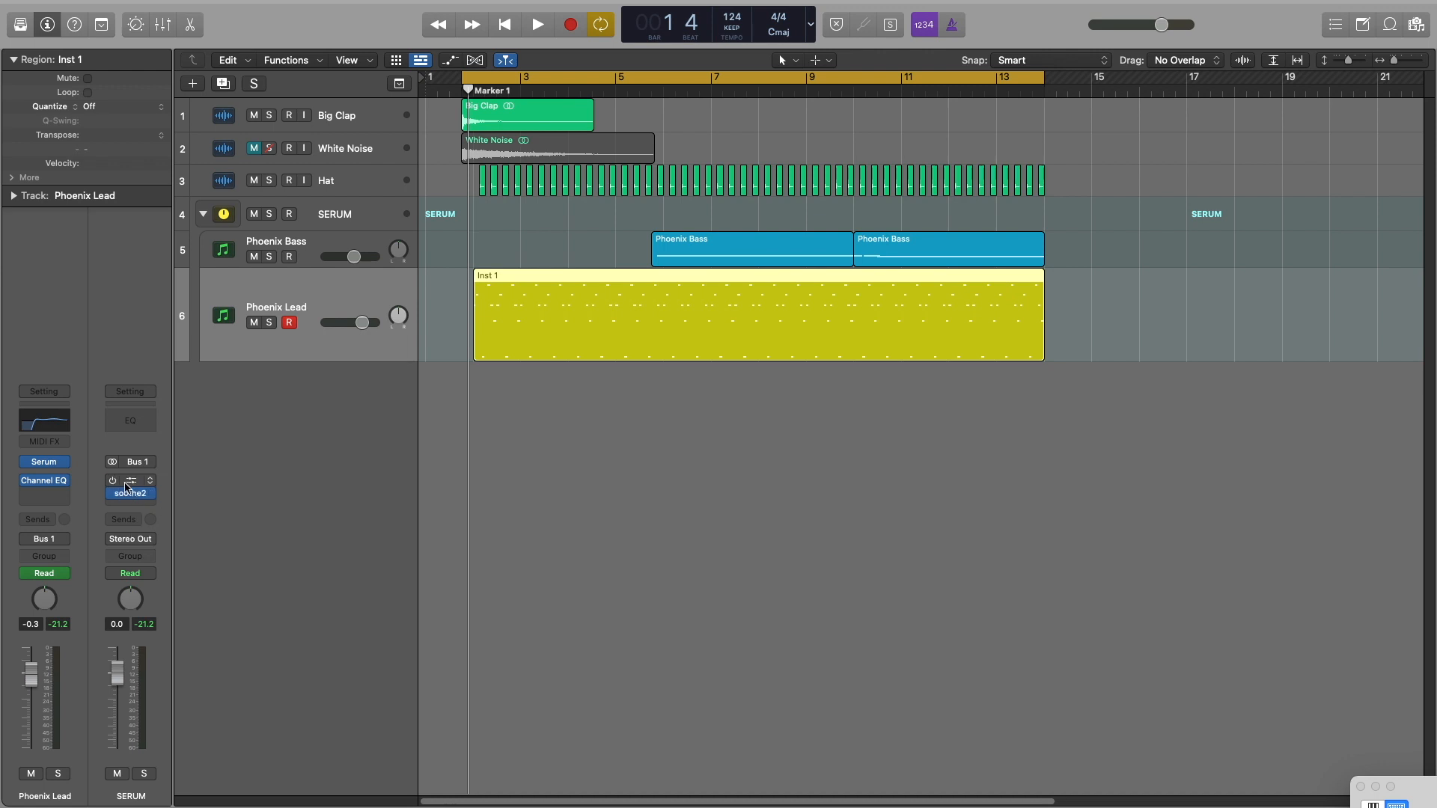
click(130, 496)
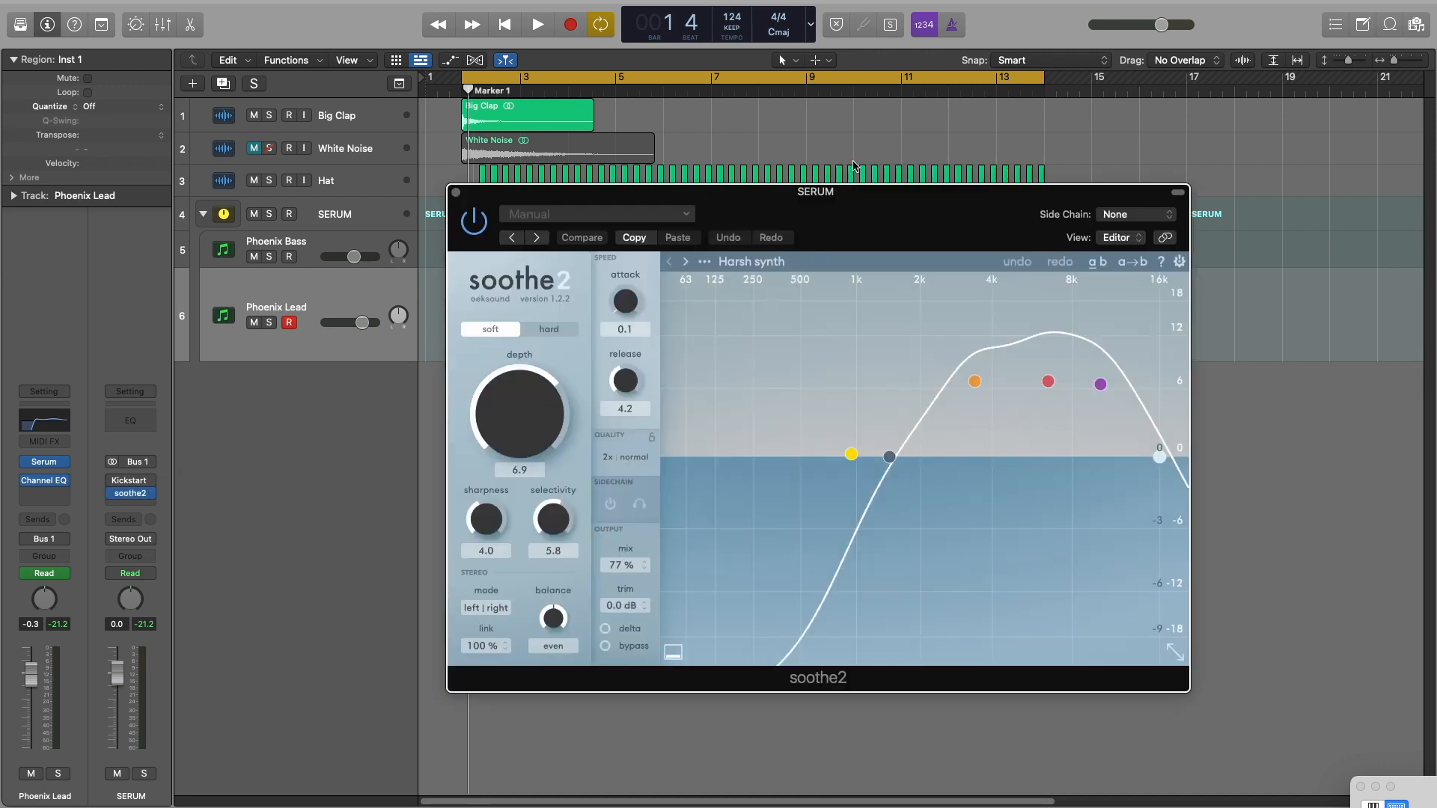
drag(844, 225, 842, 203)
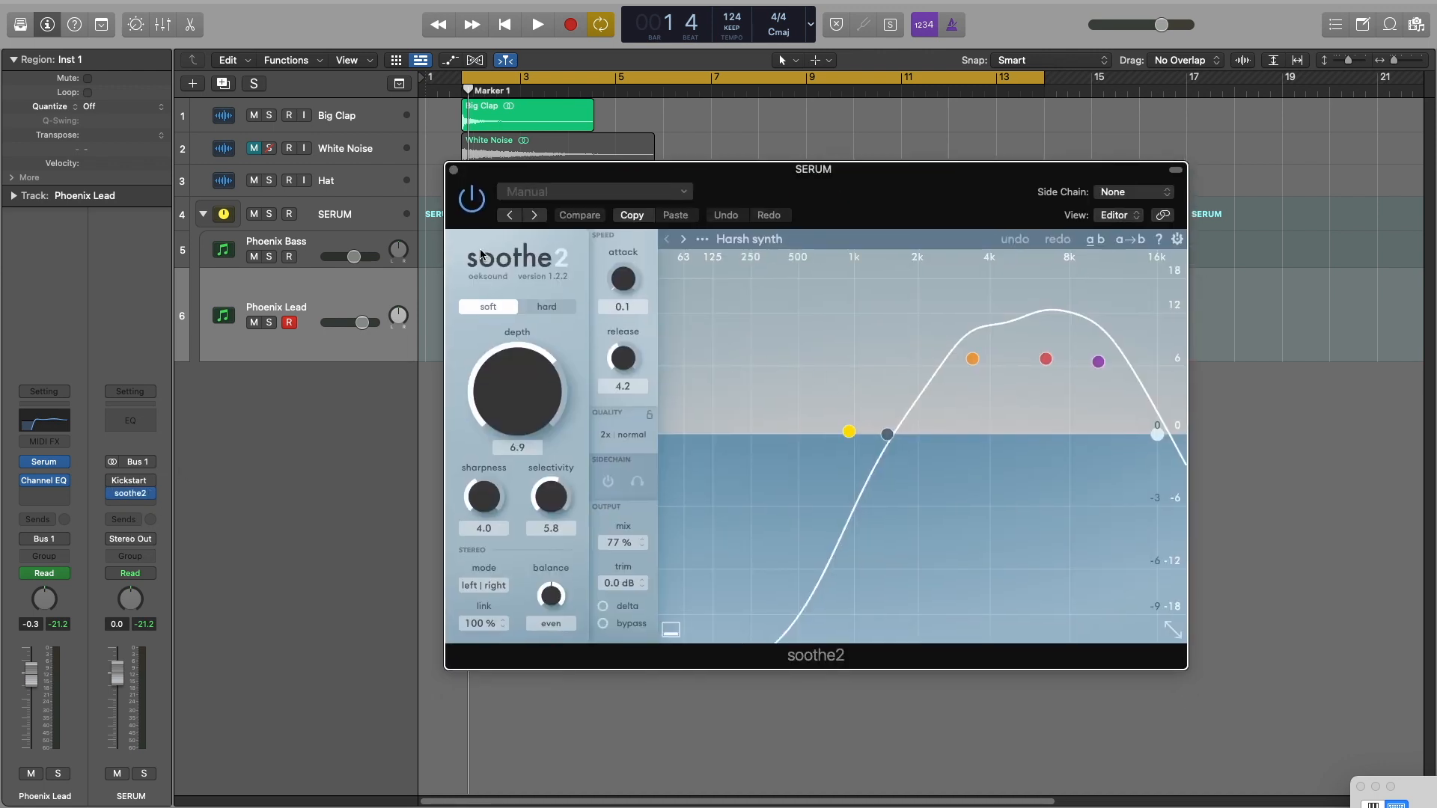
key(space)
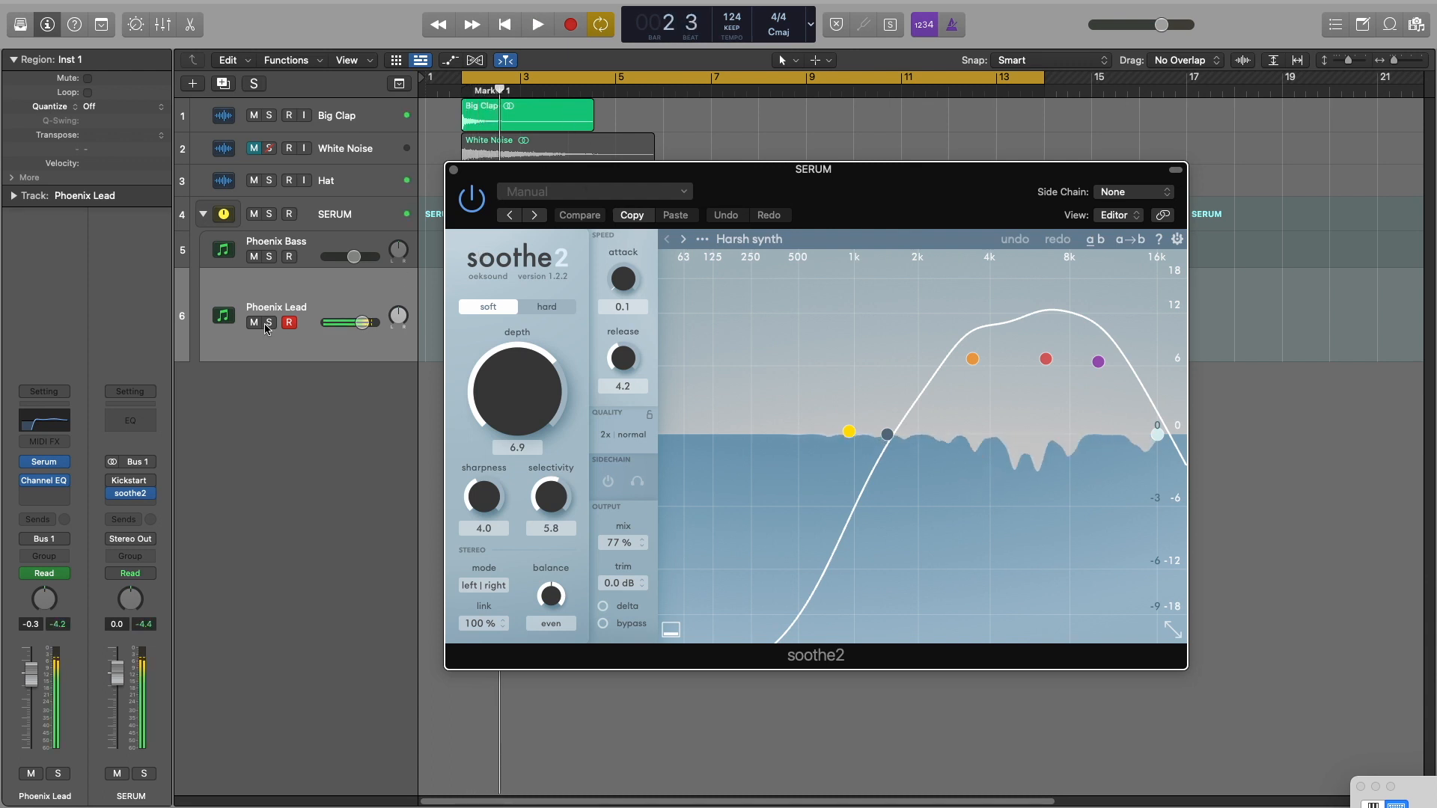
key(s)
key(space)
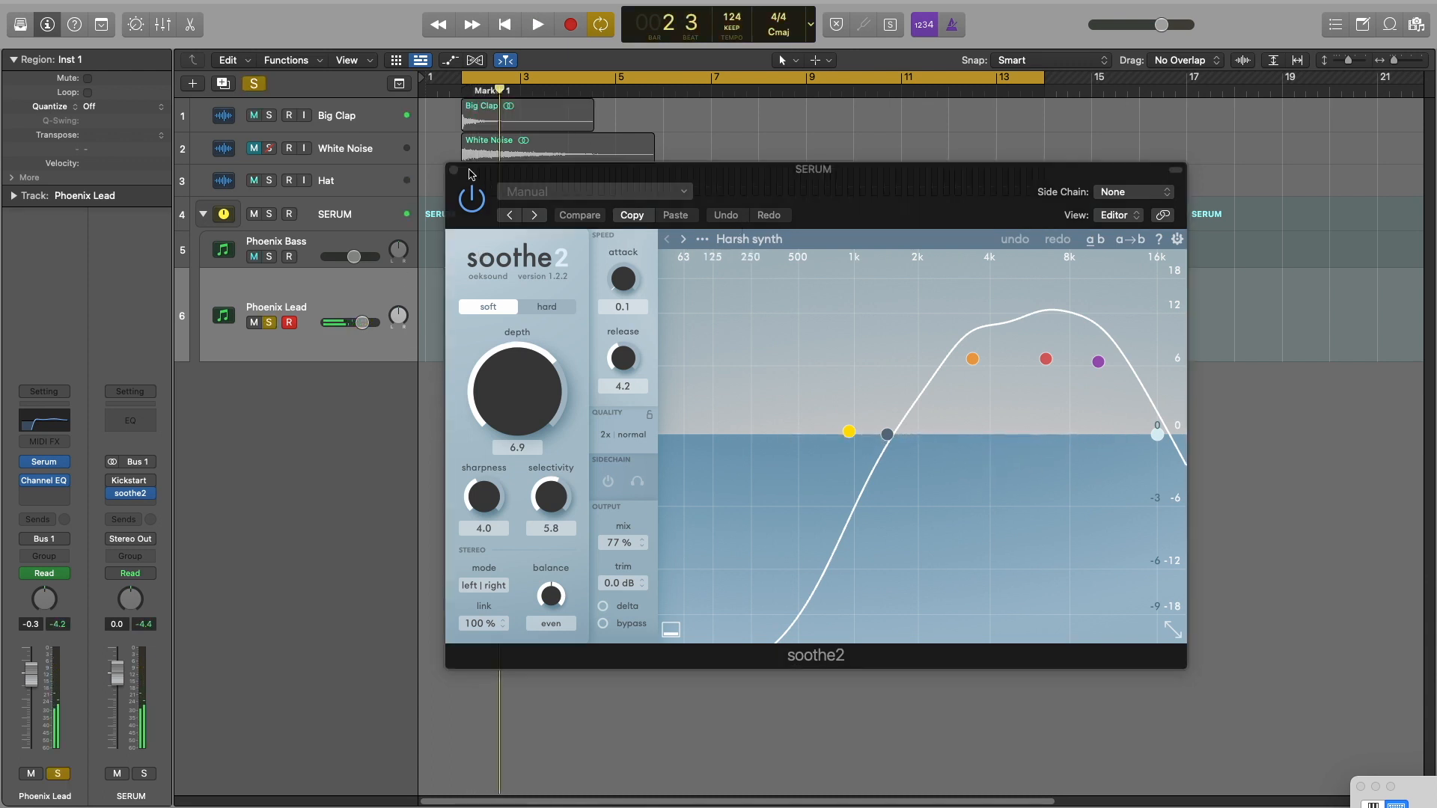
click(454, 170)
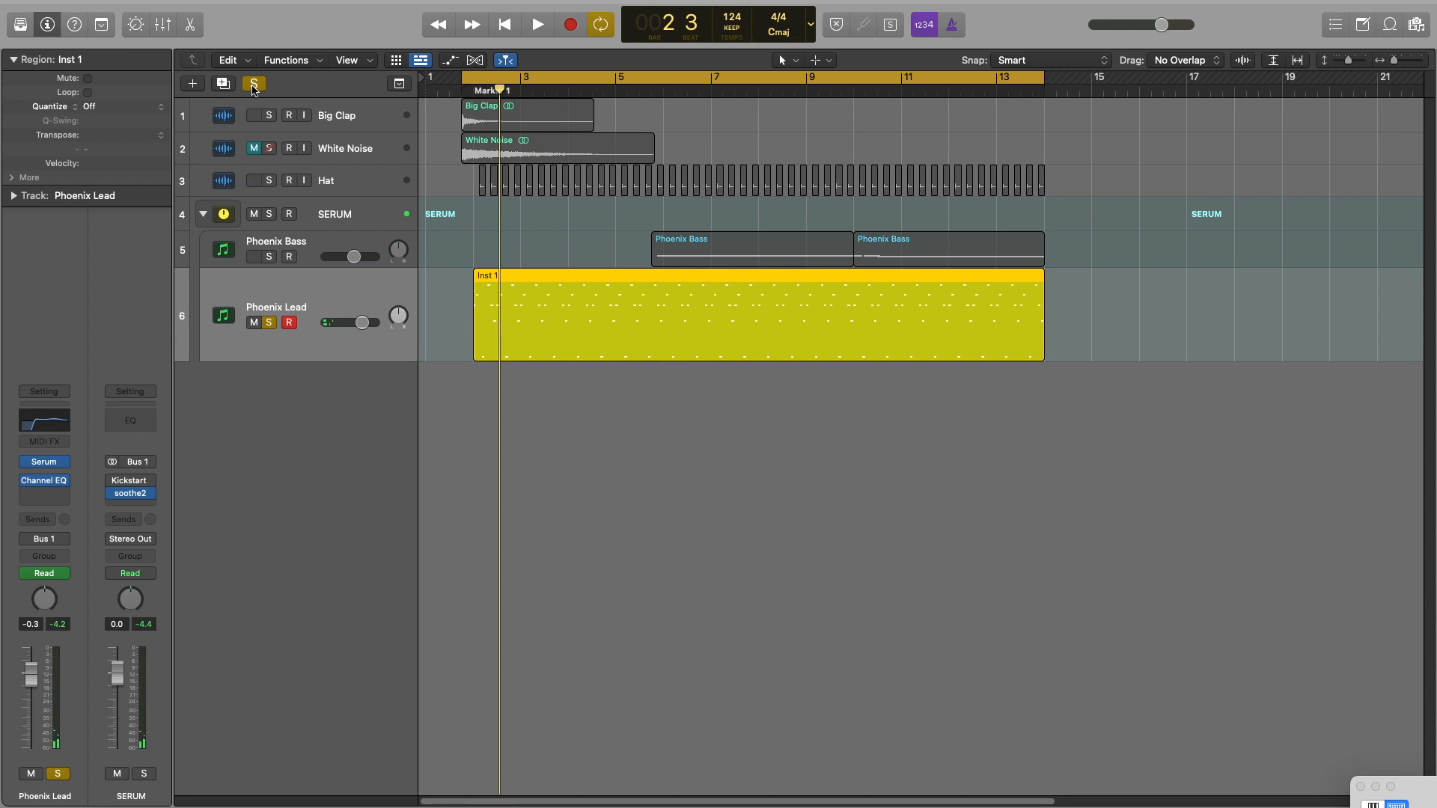
click(254, 83)
Step: Duplicate the Phoenix Lead track and place a copy of its Inst 1 region on the new track at bar 2
click(224, 83)
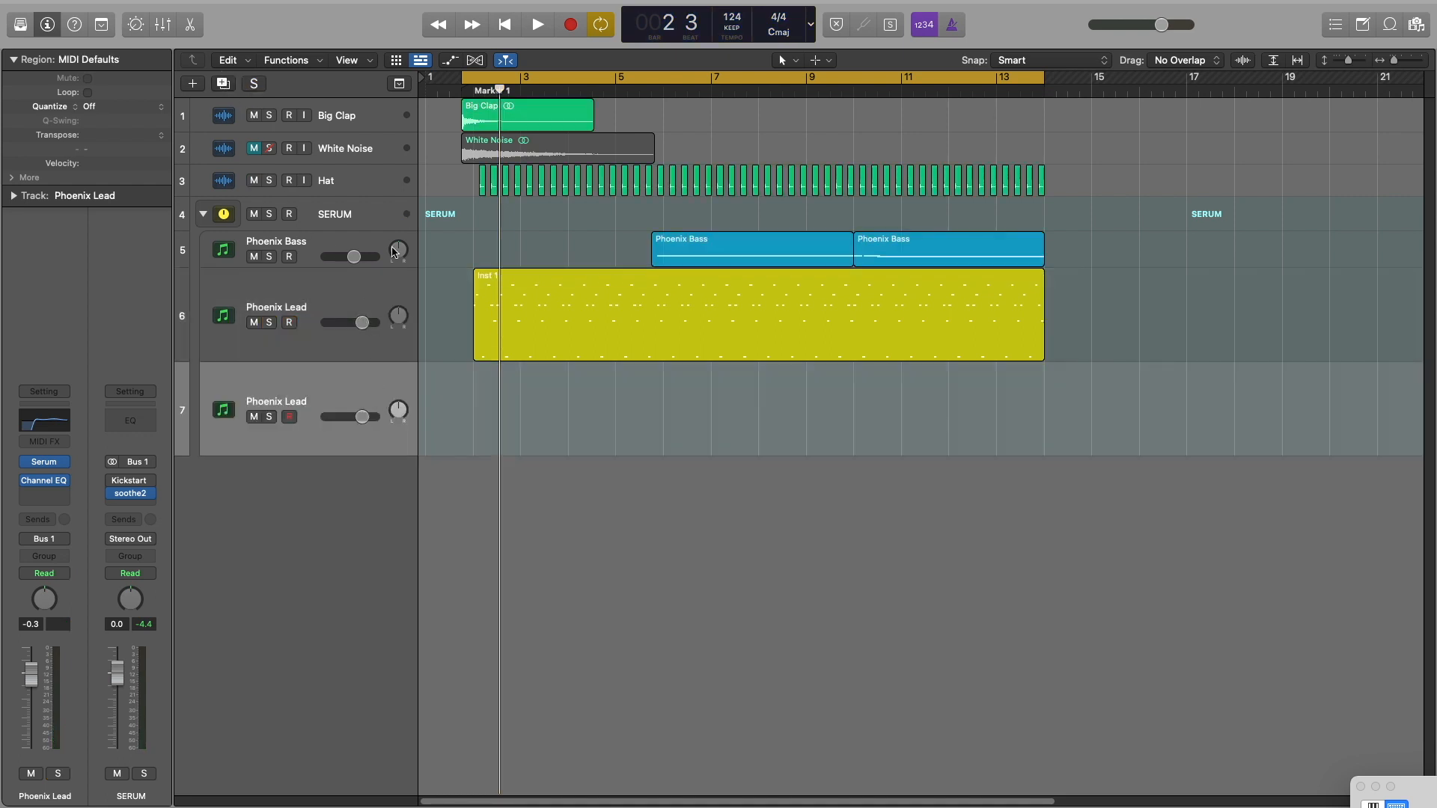
click(550, 345)
key(Return)
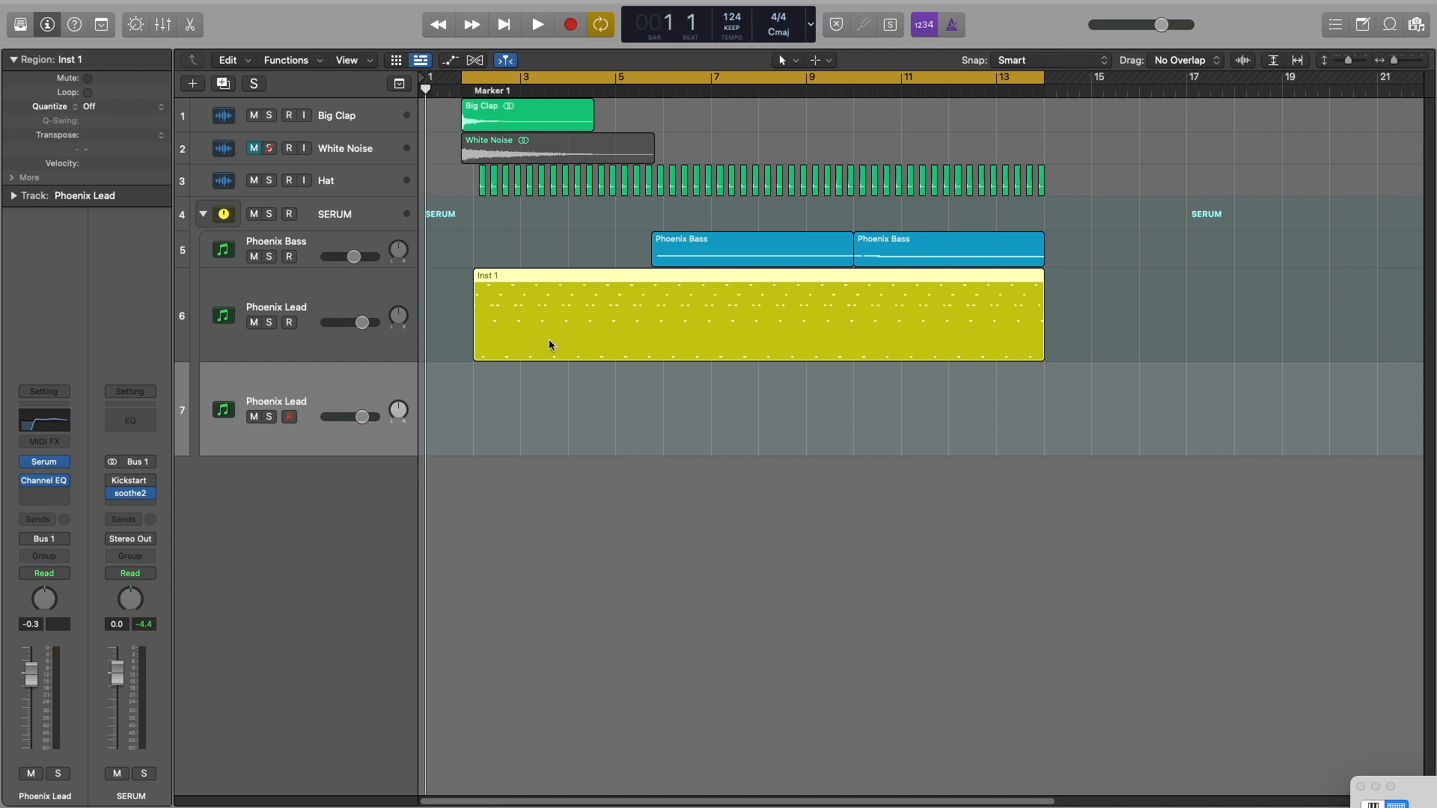
click(478, 97)
key(super+v)
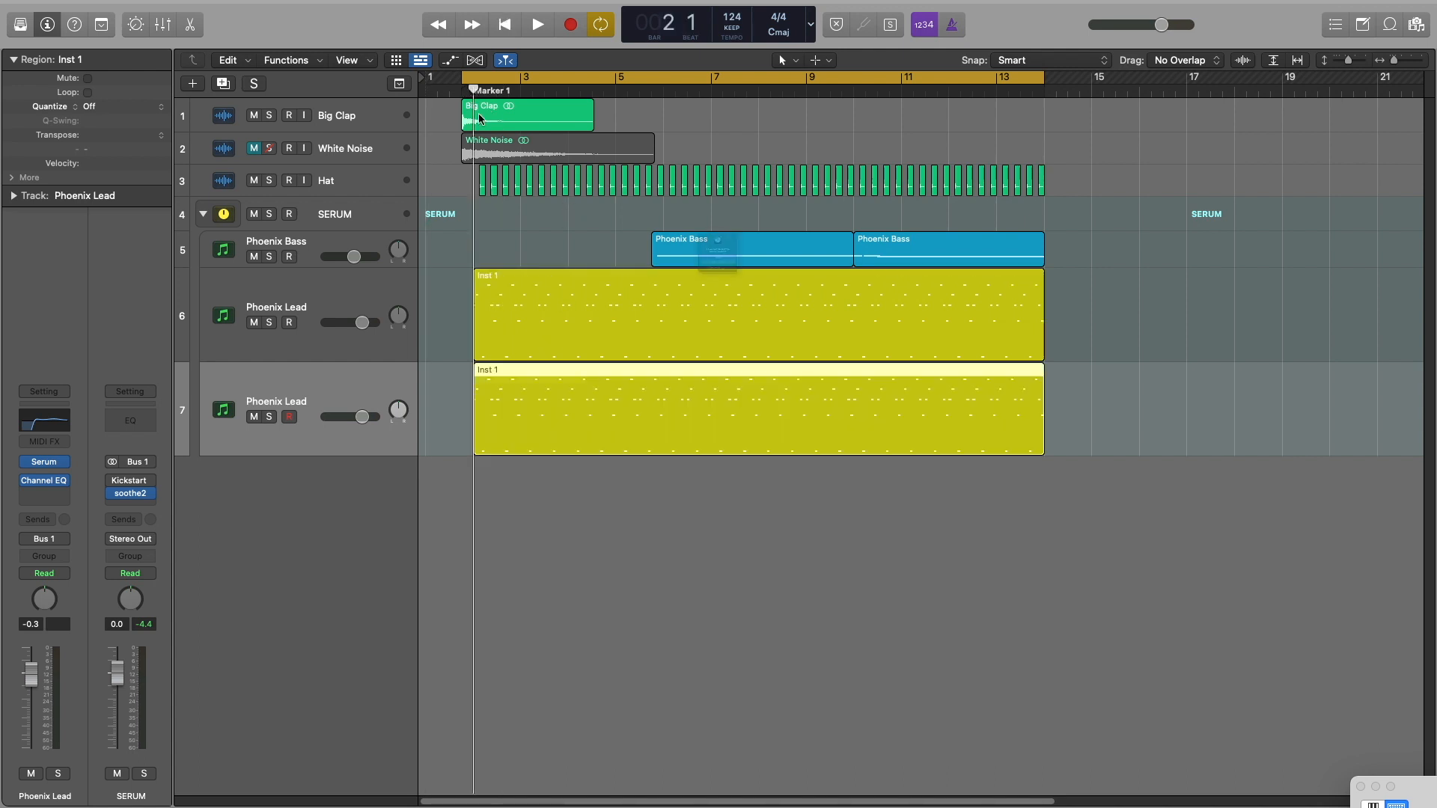
Step: Select the original Phoenix Lead track and mute it
click(726, 278)
click(308, 302)
click(254, 323)
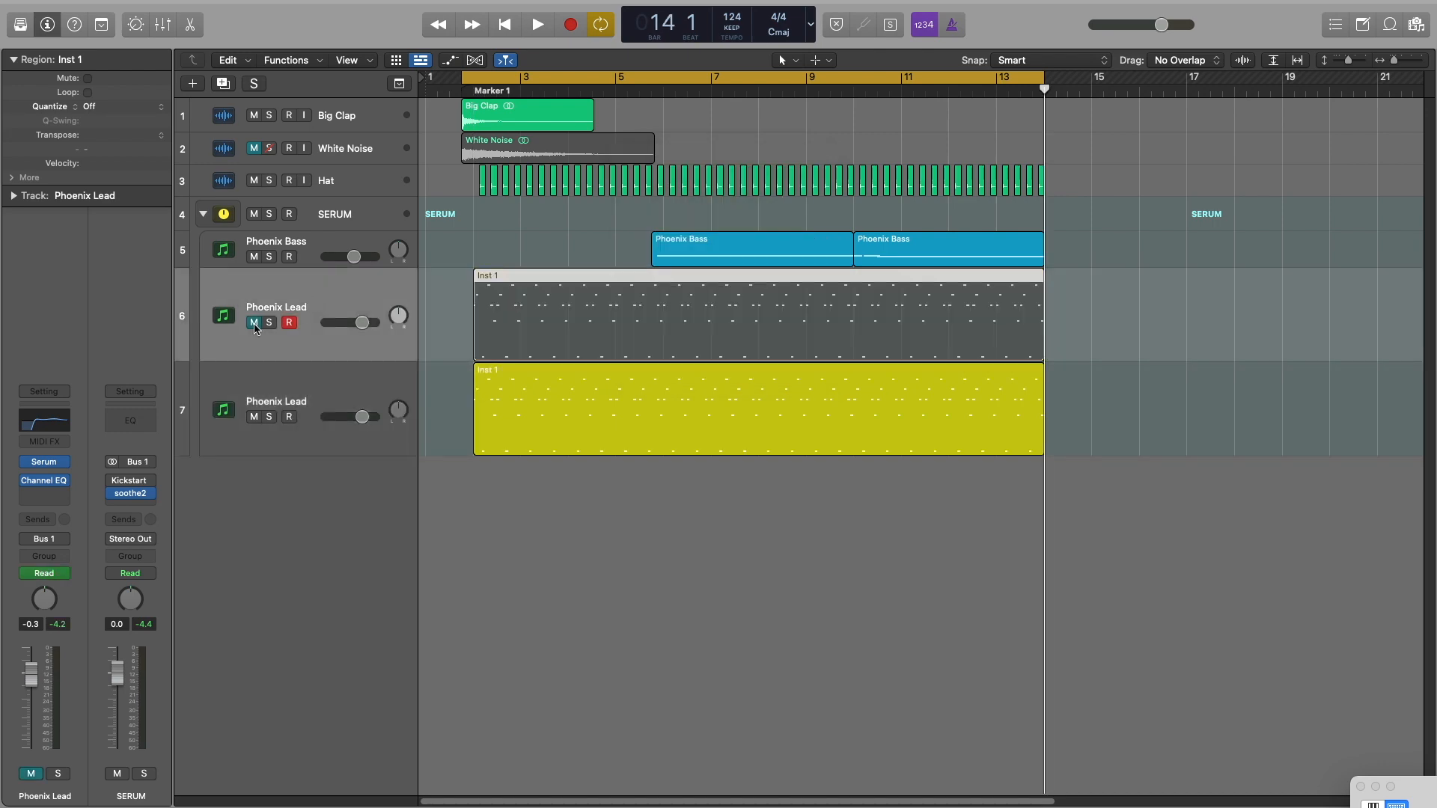
Step: Open Serum for both Phoenix Lead tracks and arrange the two windows side by side, keeping the track list visible
click(47, 464)
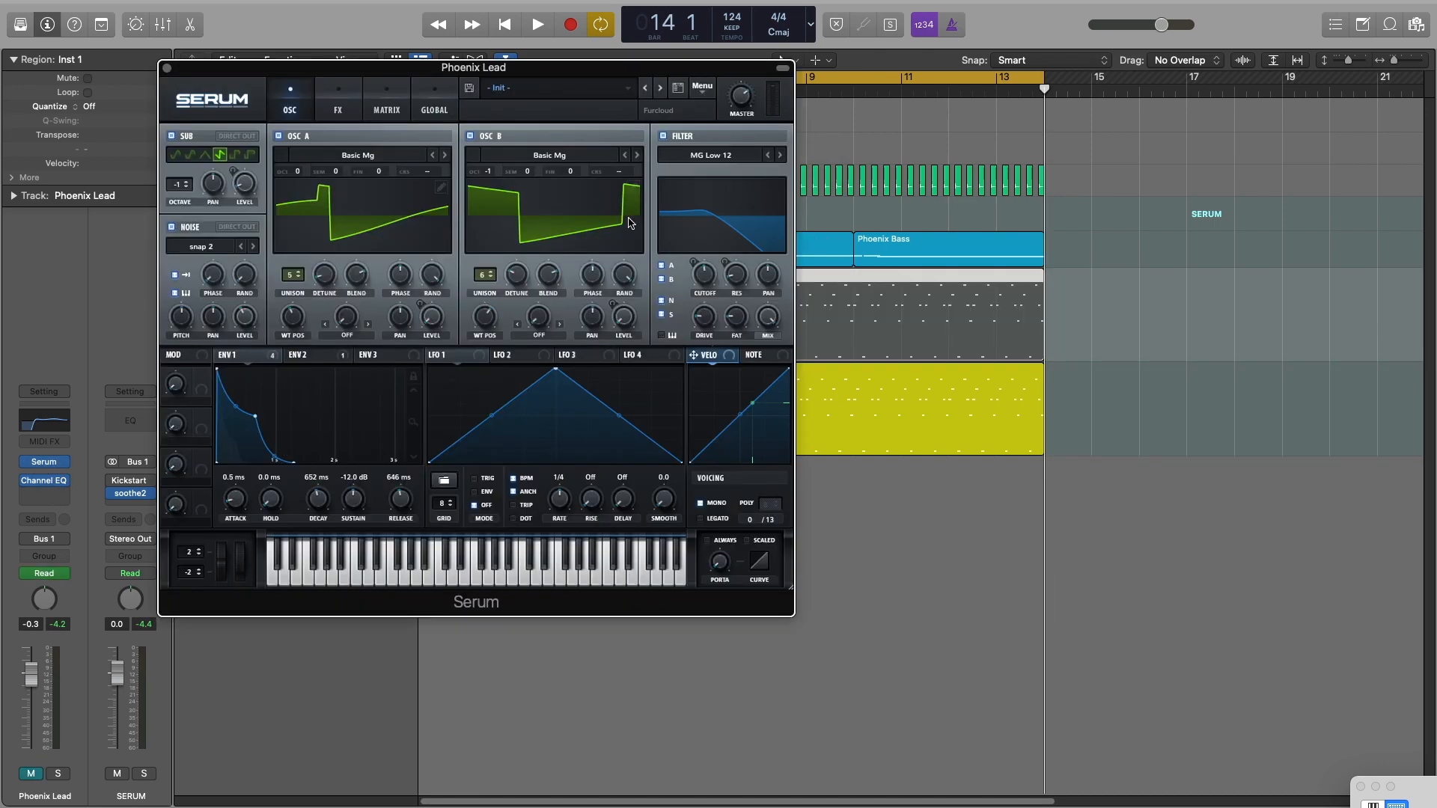
drag(620, 75, 1058, 467)
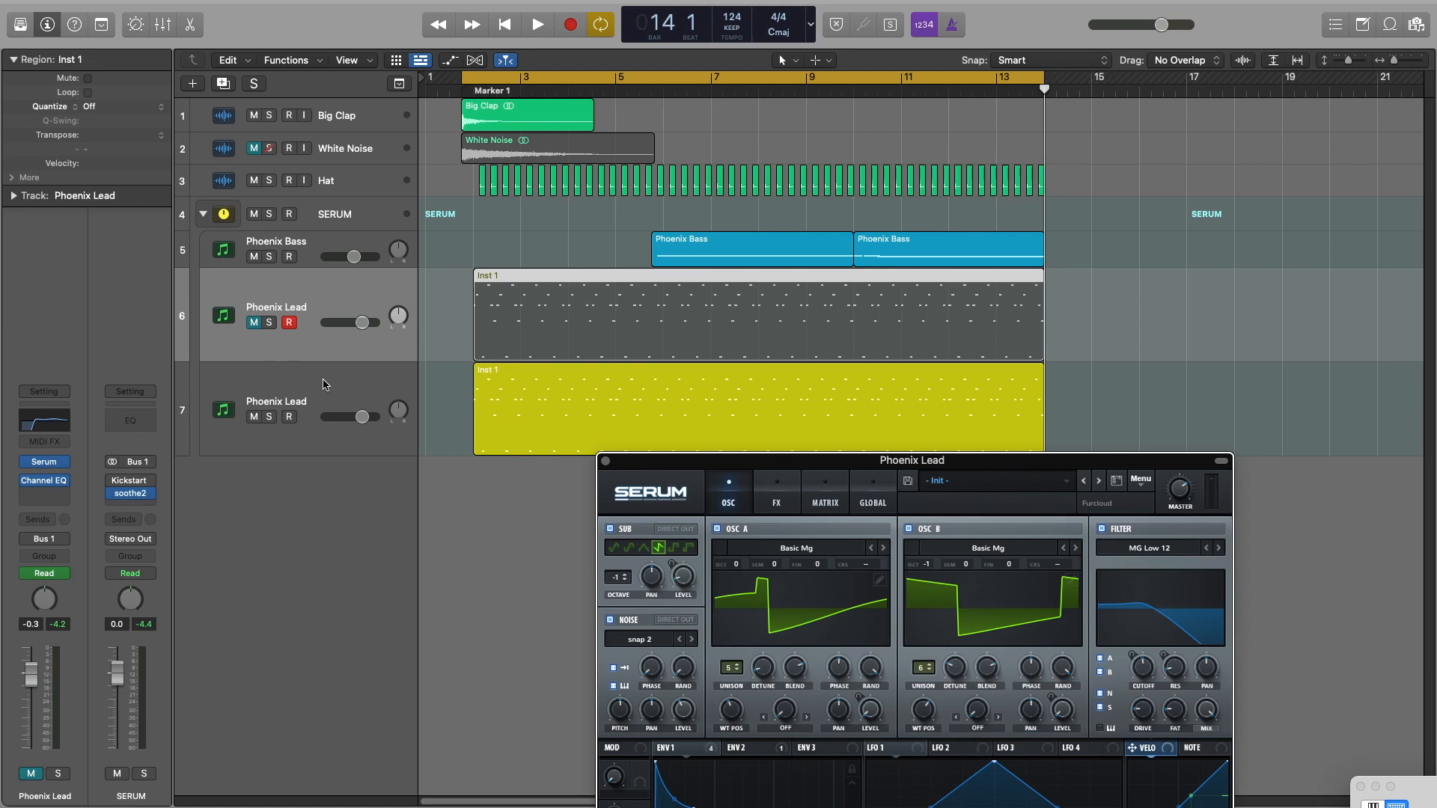
click(388, 397)
drag(752, 460, 691, 394)
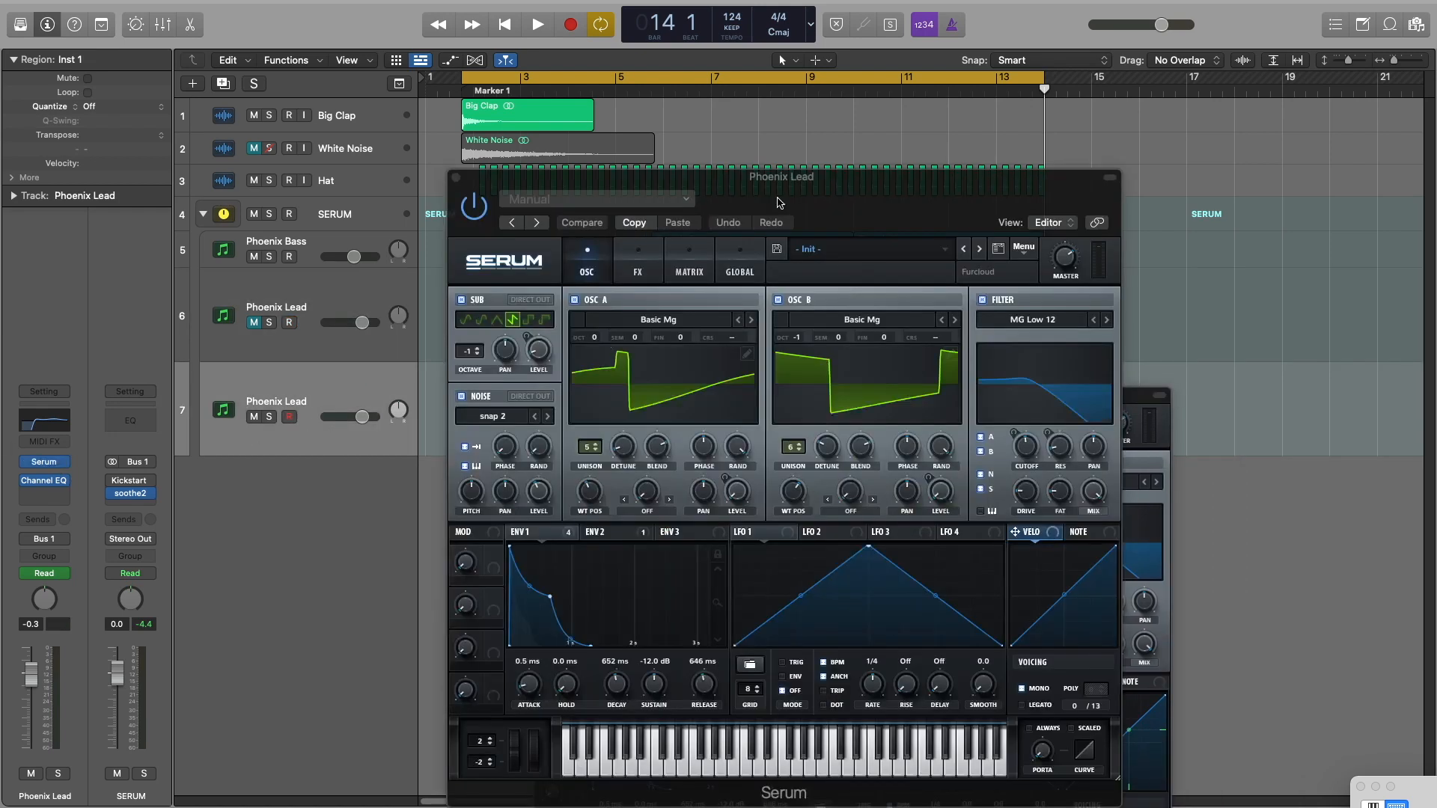
drag(779, 203, 1136, 337)
drag(743, 395, 209, 9)
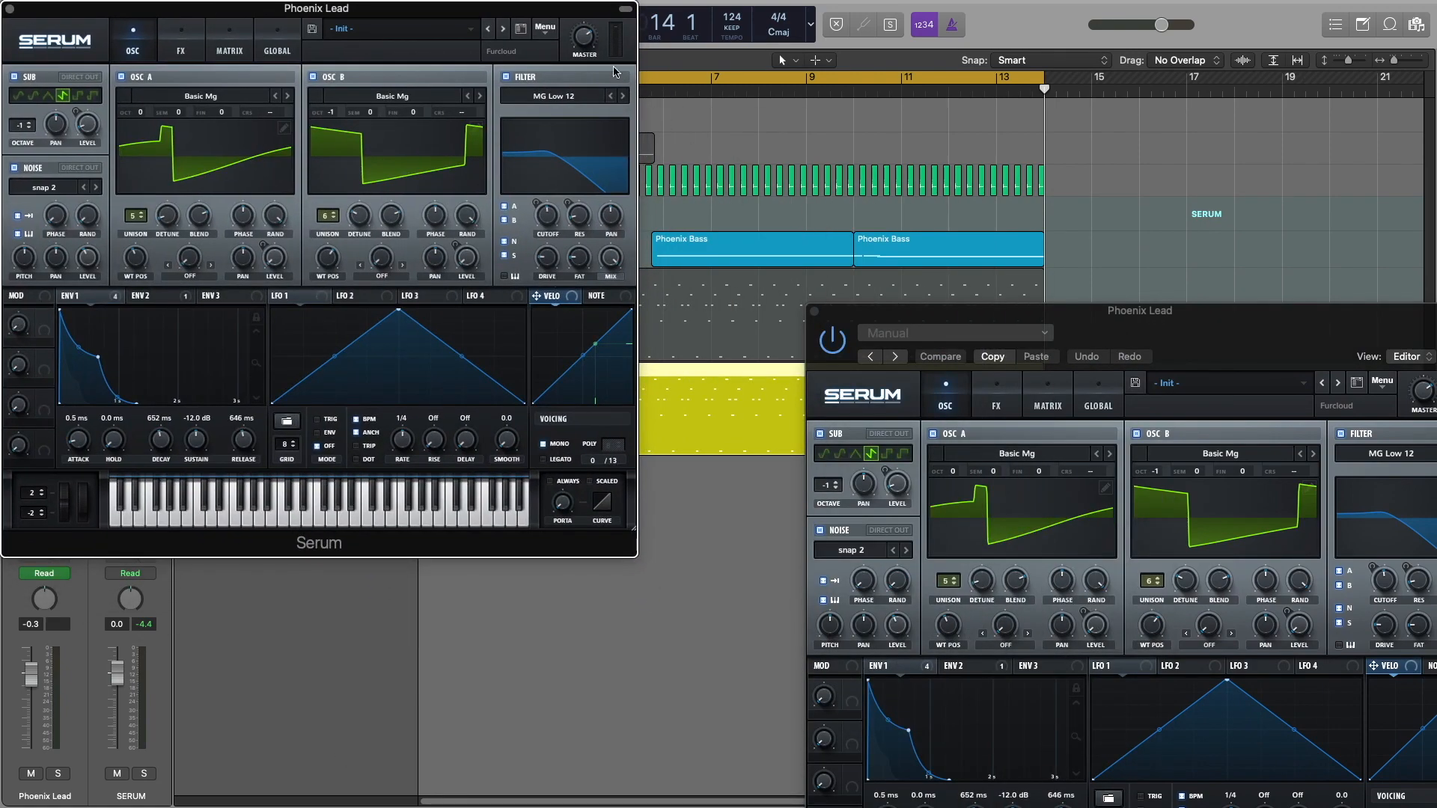
drag(595, 24, 762, 541)
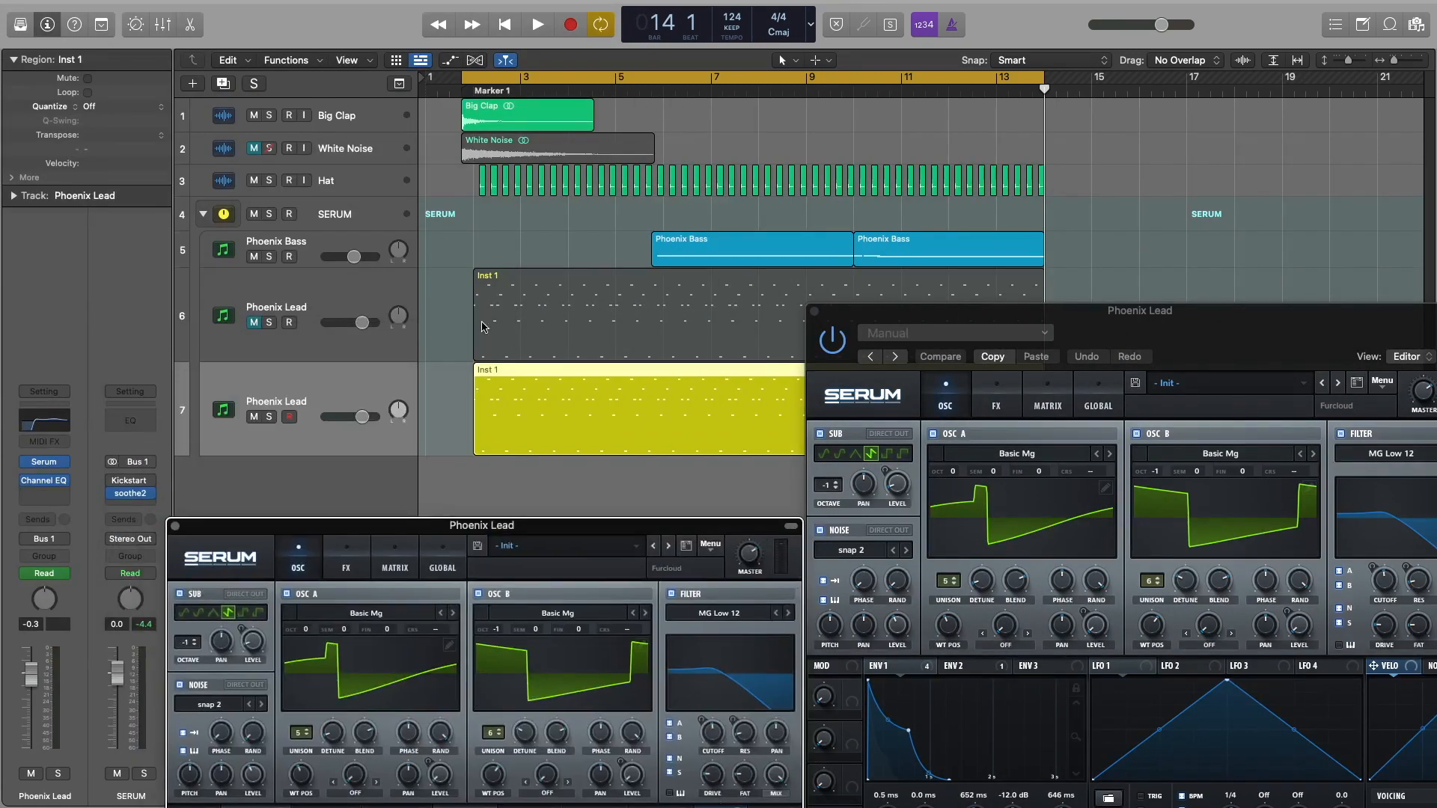
Step: Mute the Phoenix Bass, Hat and Big Clap tracks and play the duplicated lead alone with the original's Serum window moved clear
click(254, 257)
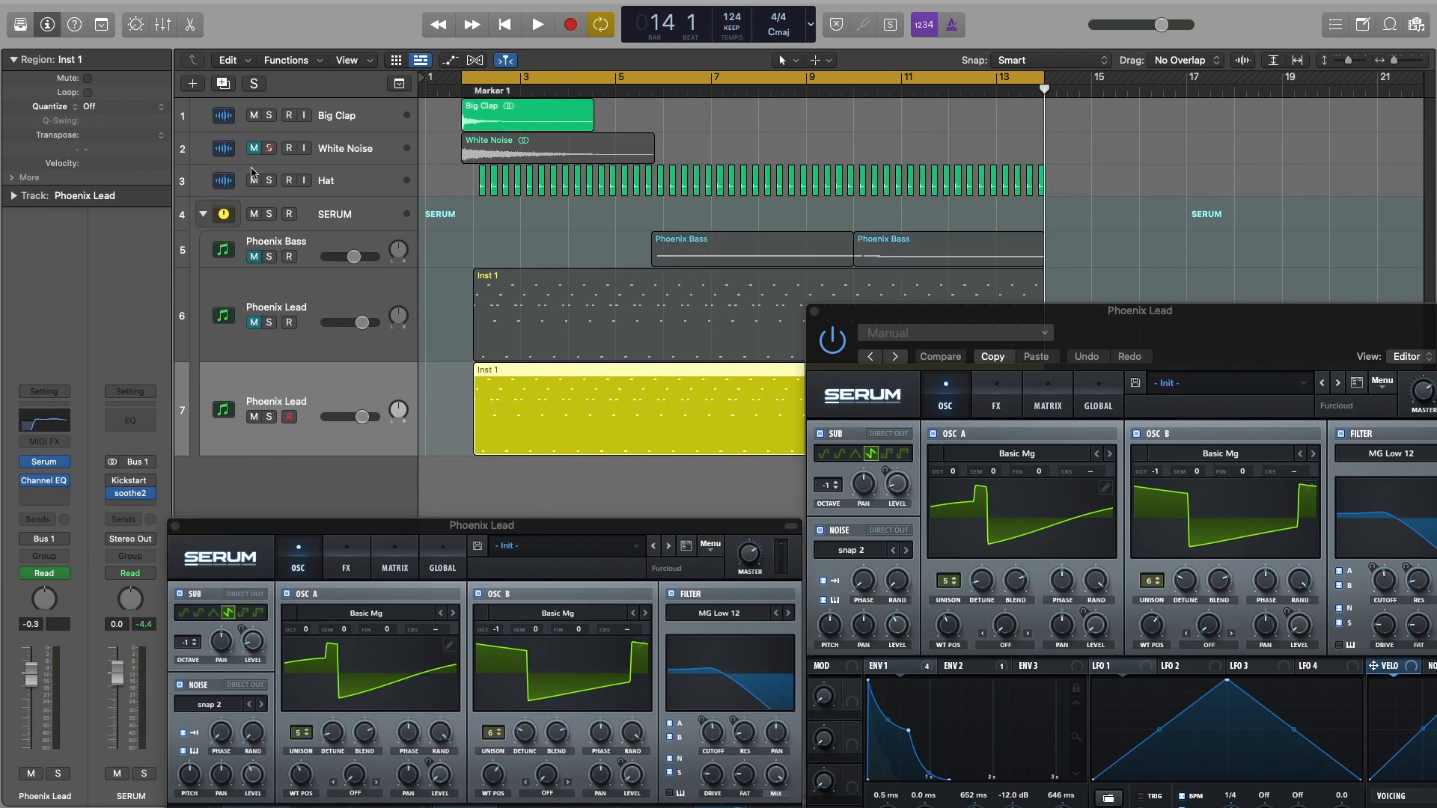
click(253, 181)
click(254, 115)
key(space)
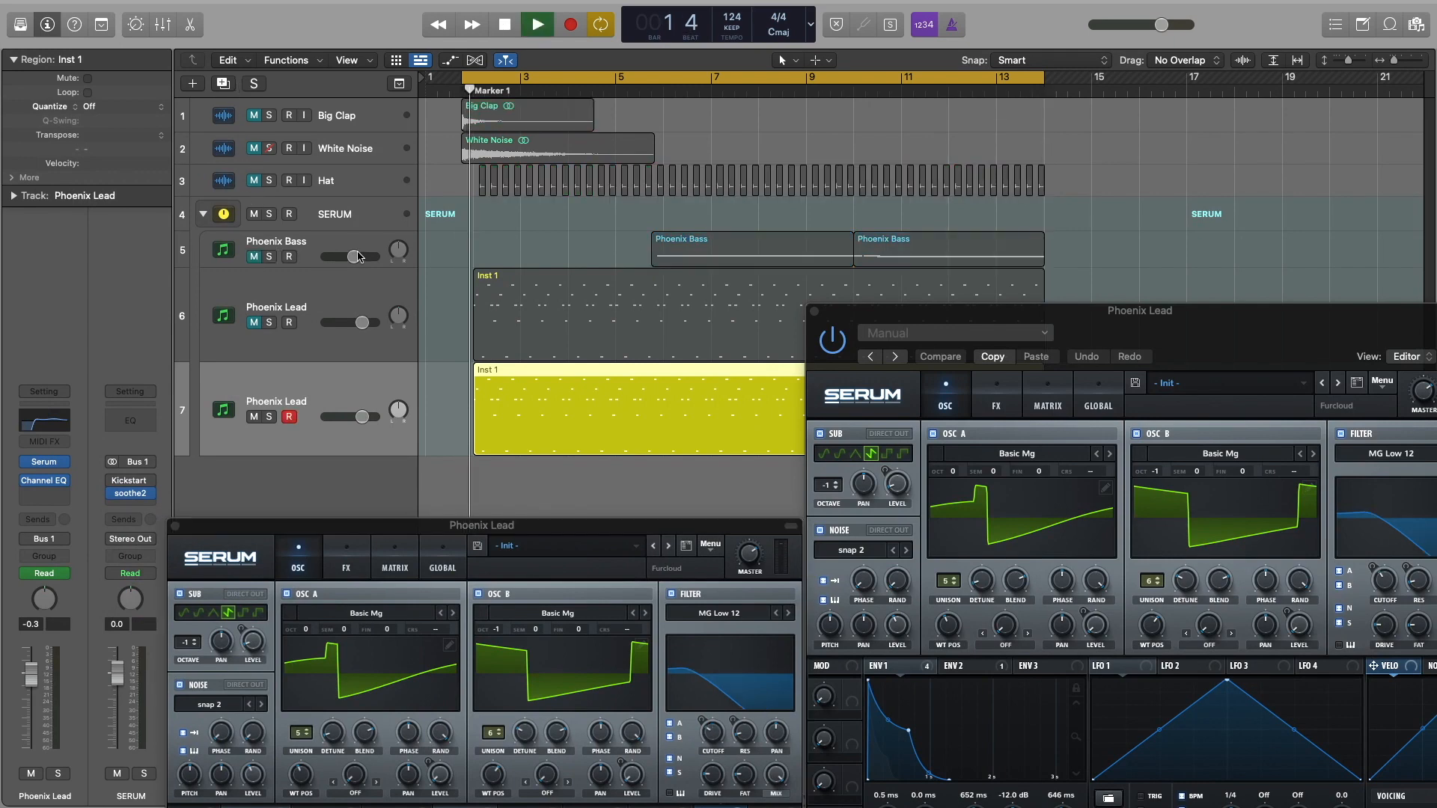
drag(501, 523, 338, 3)
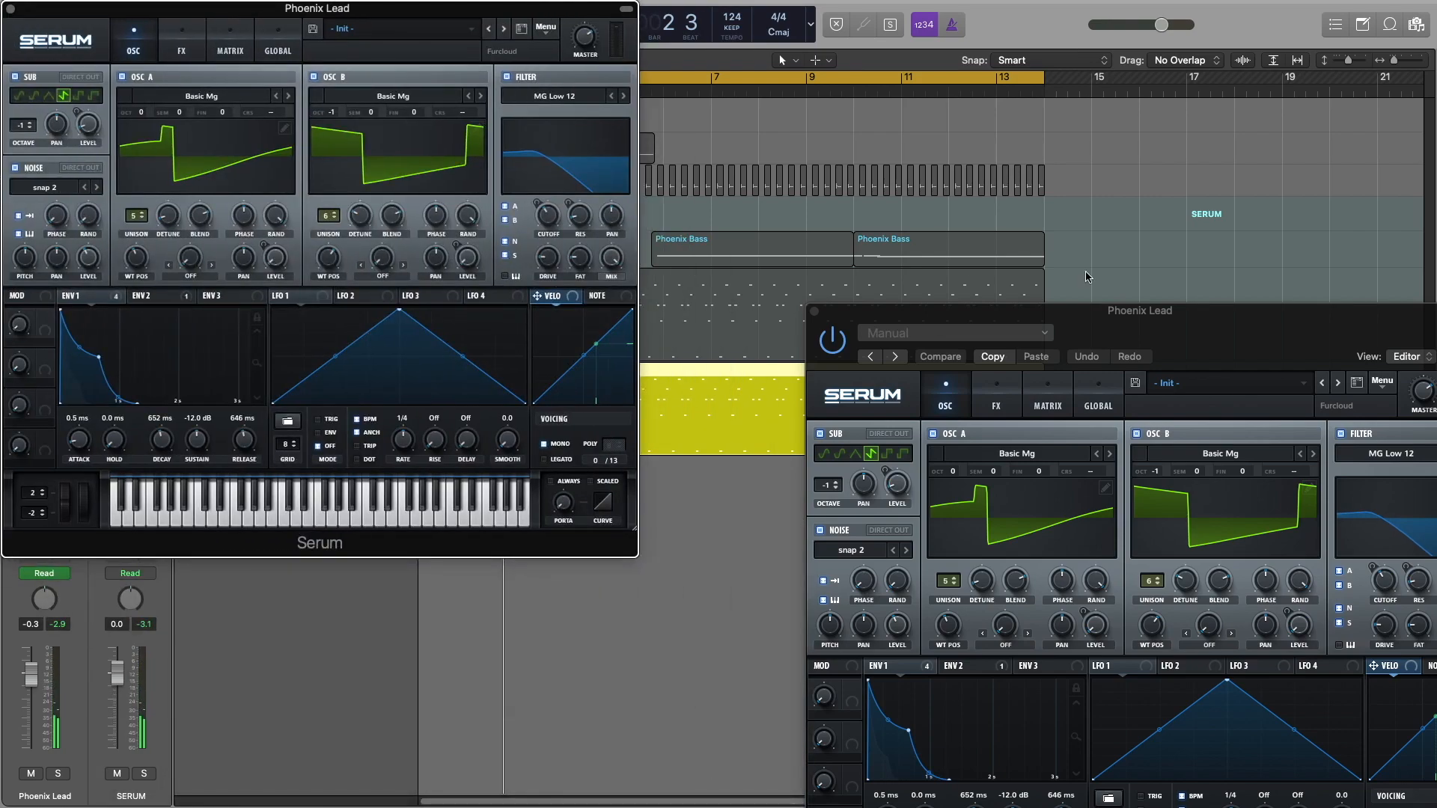
Step: Reset the duplicated lead's Serum to the Init preset and collapse the plug-in window's header
drag(1157, 302, 875, 136)
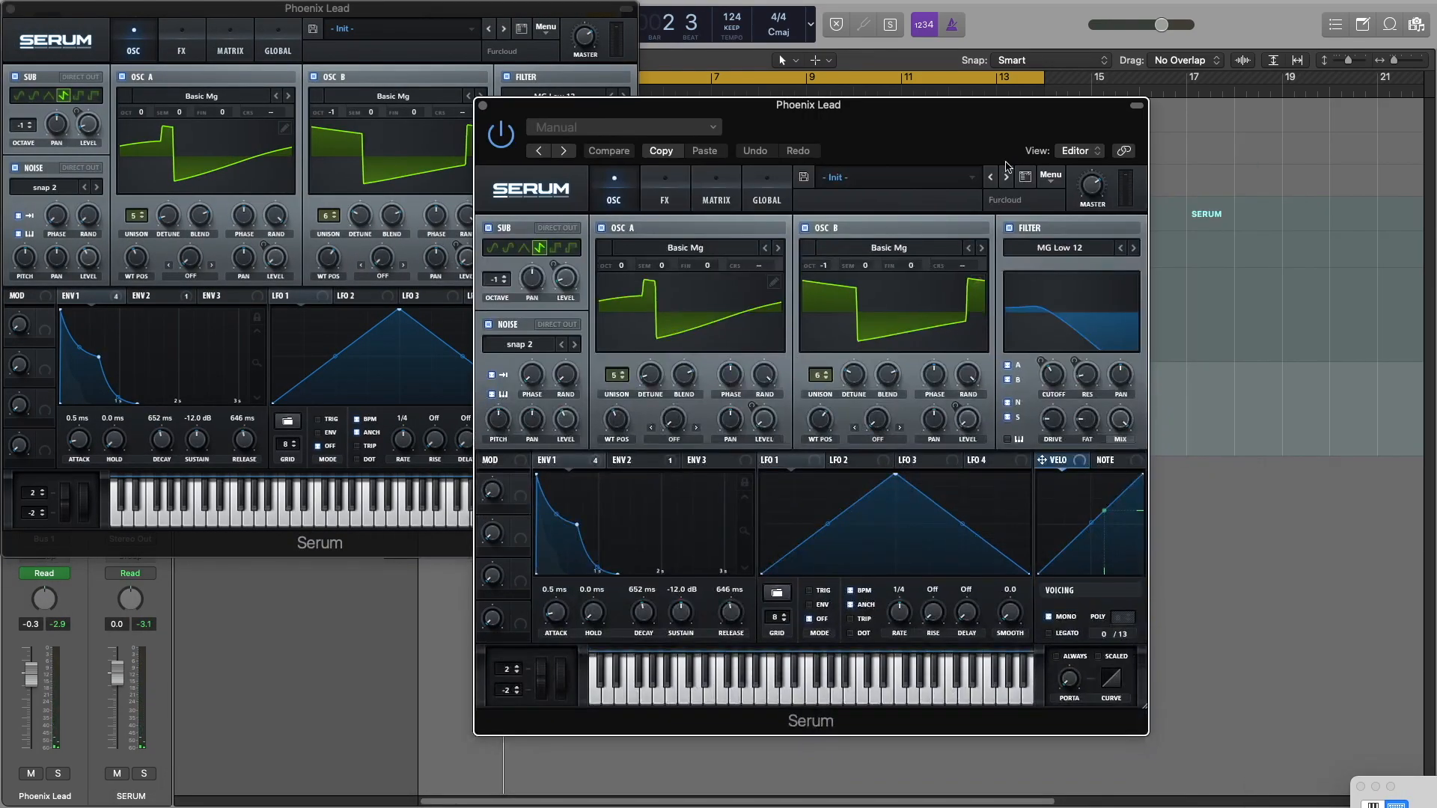
click(1051, 178)
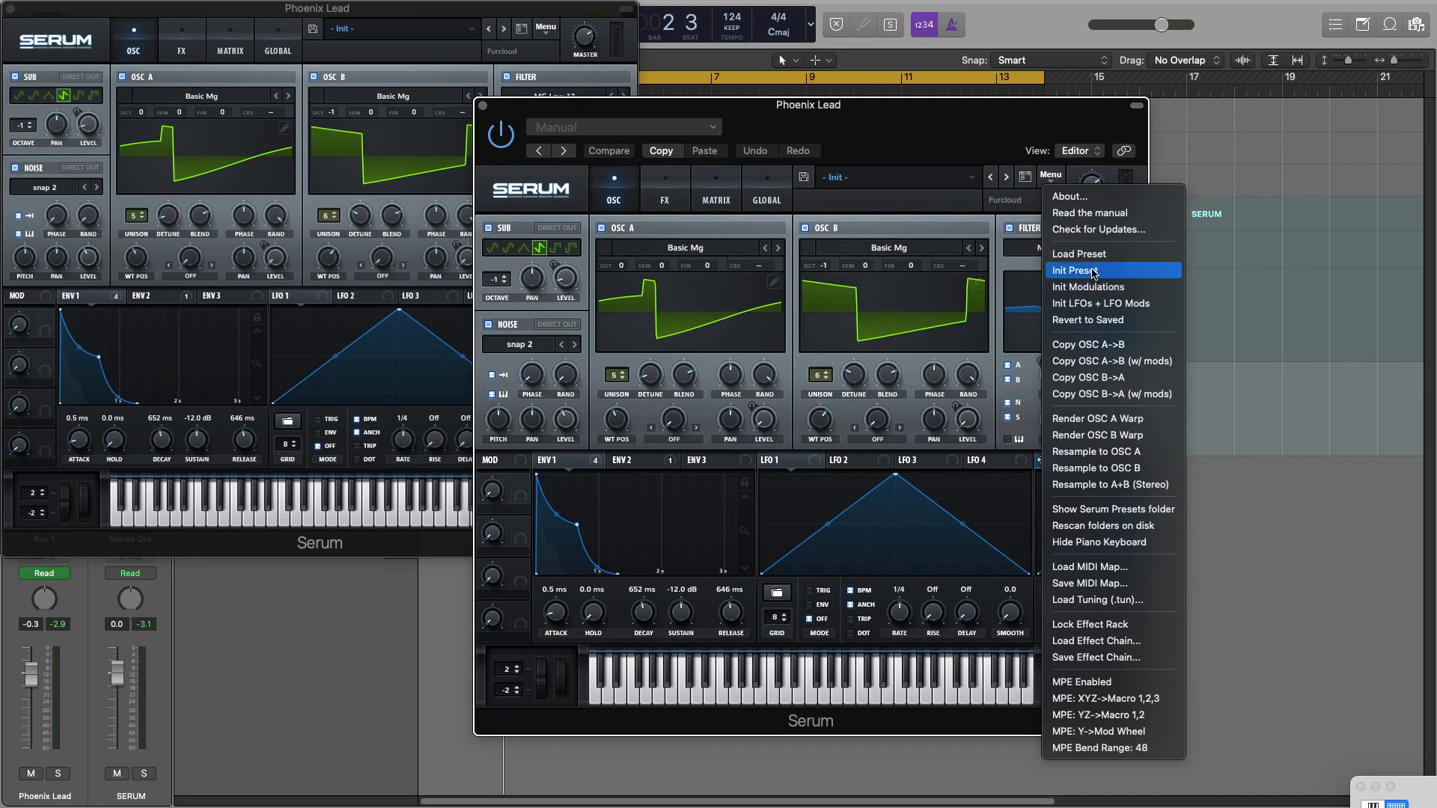
click(1095, 271)
click(1132, 105)
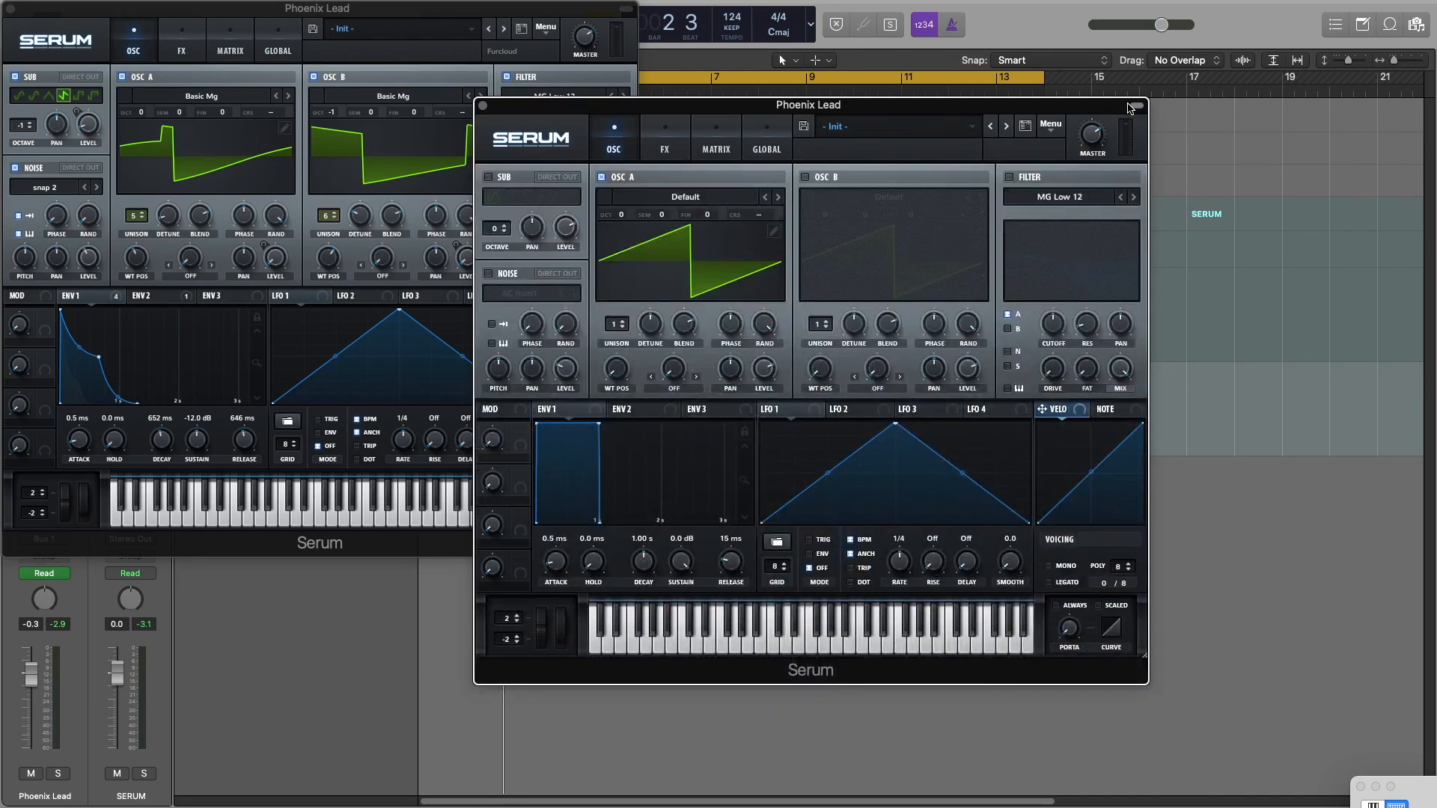
Step: Scale the duplicate's Serum window to 122.2%, place it beside the original's window and play the initialised sound
drag(1108, 105, 1076, 51)
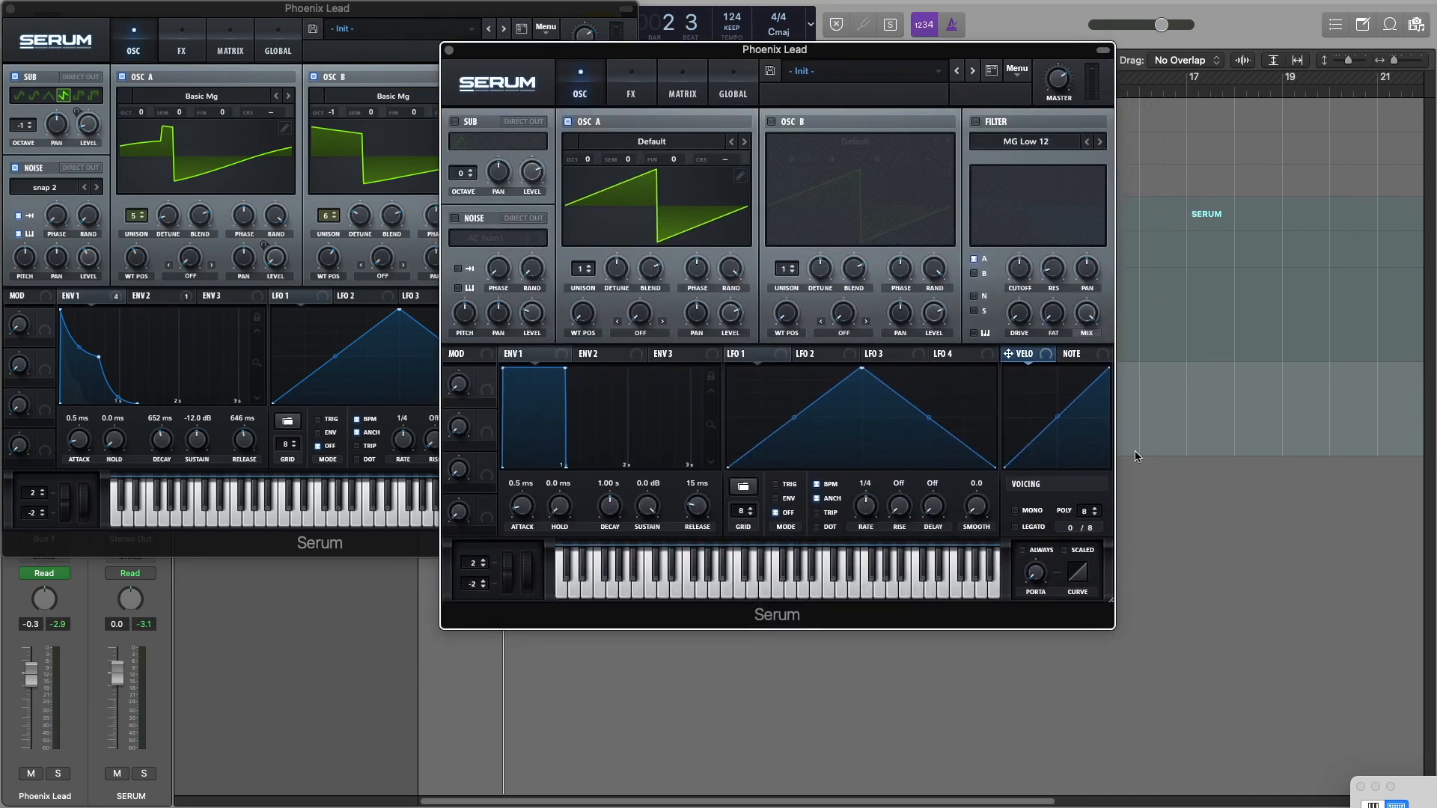
drag(1111, 603, 1265, 679)
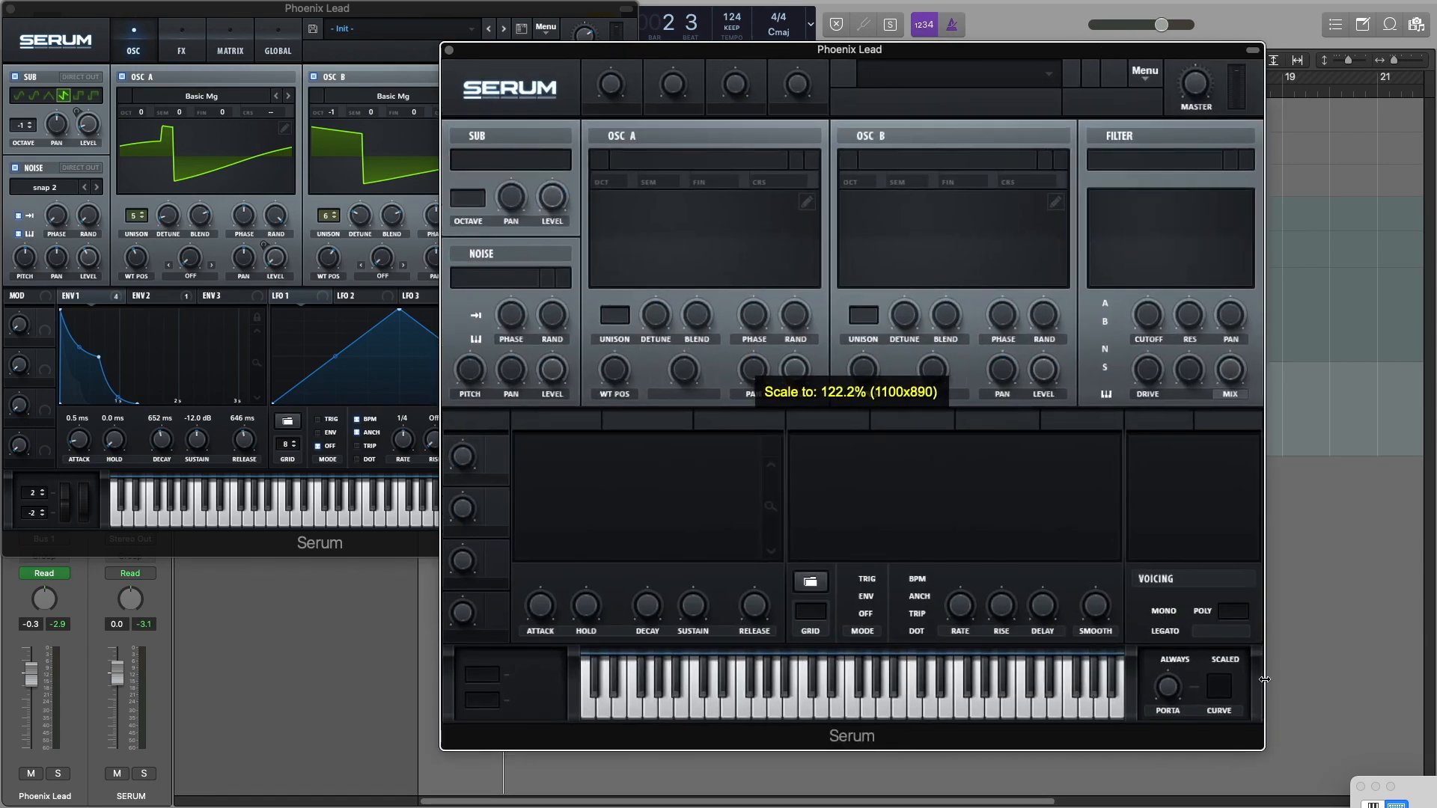
drag(1103, 56, 1228, 70)
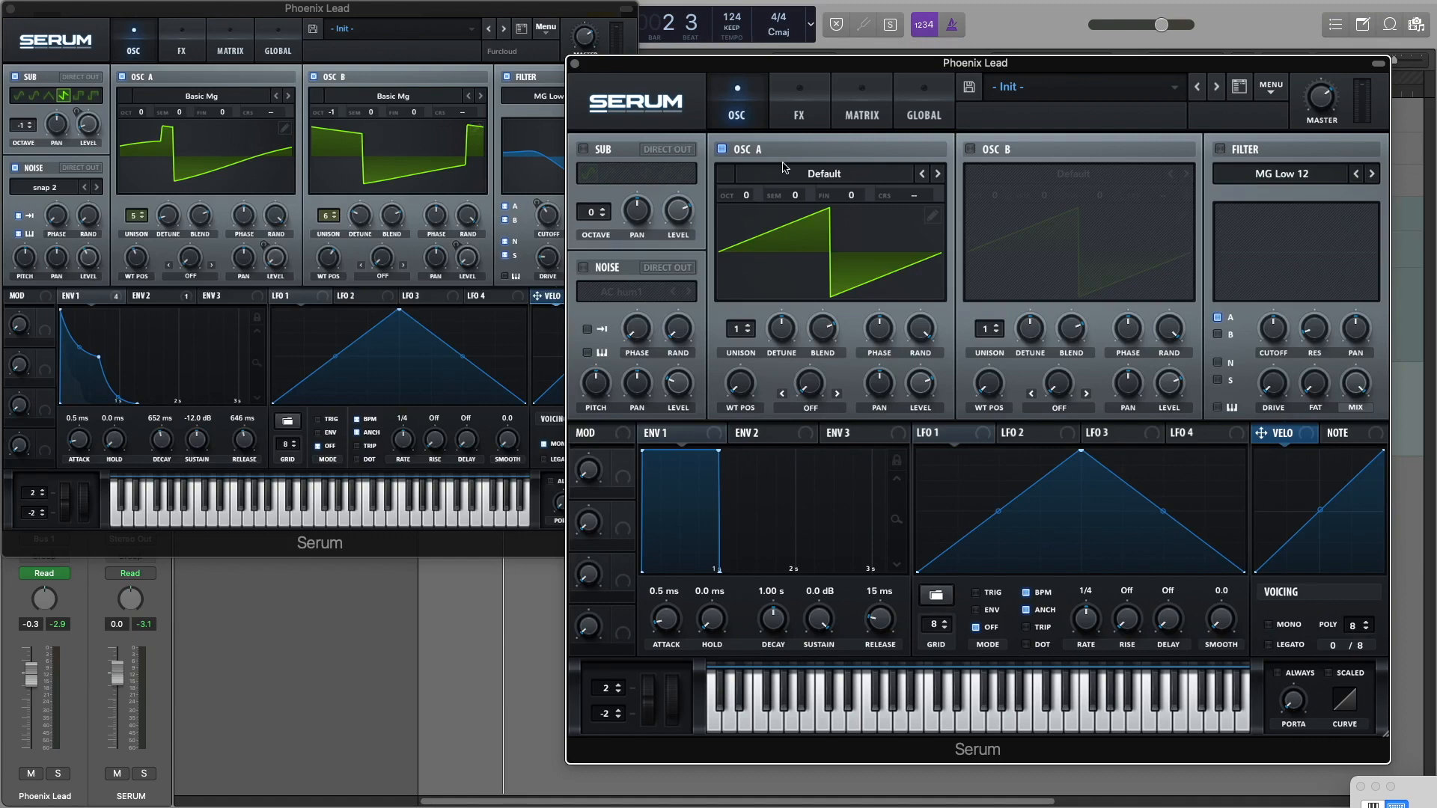
key(space)
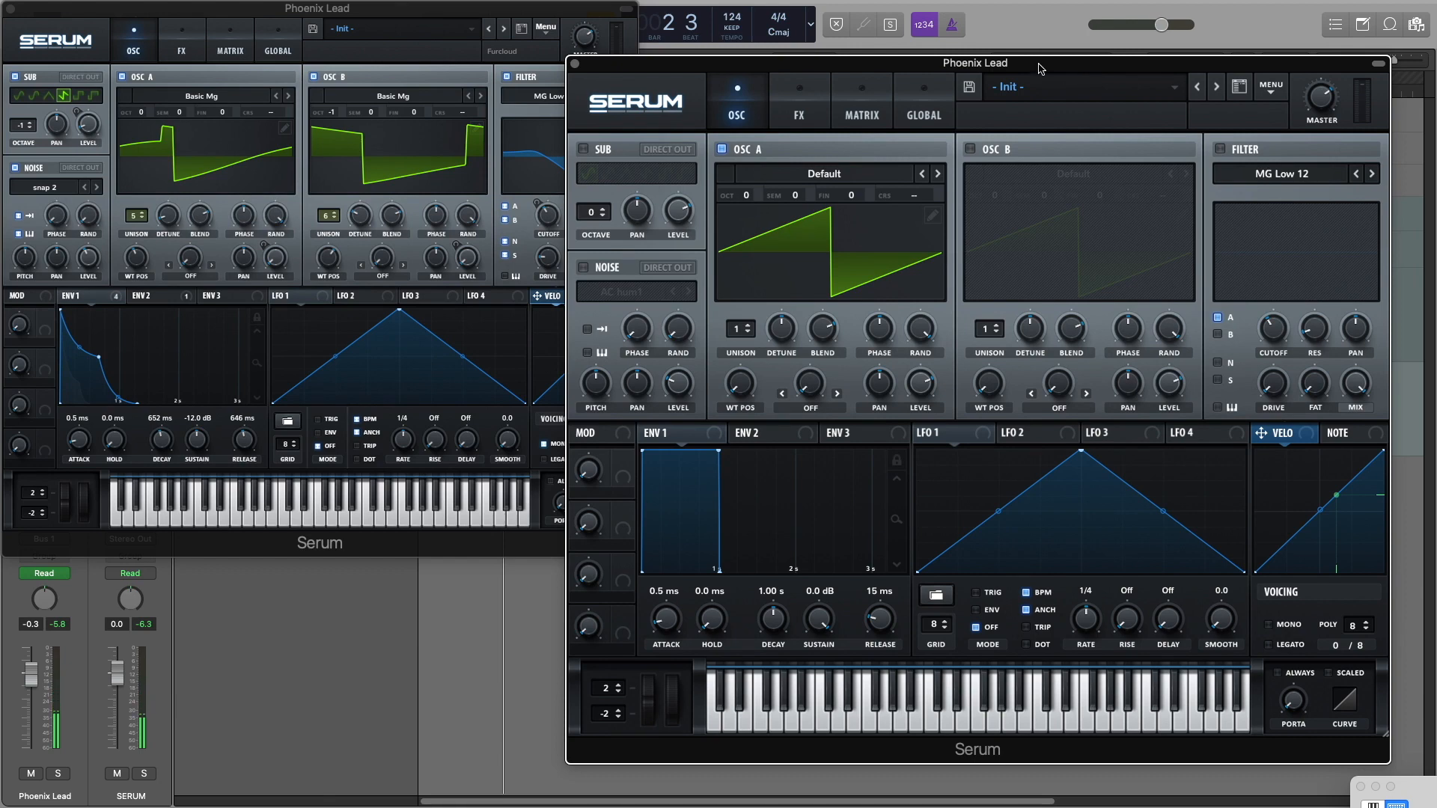
drag(1039, 68, 1073, 77)
Step: Enable the MG Low 12 filter for oscillators A and B, noise and sub, set its drive to 17% and adjust its fat
click(1253, 157)
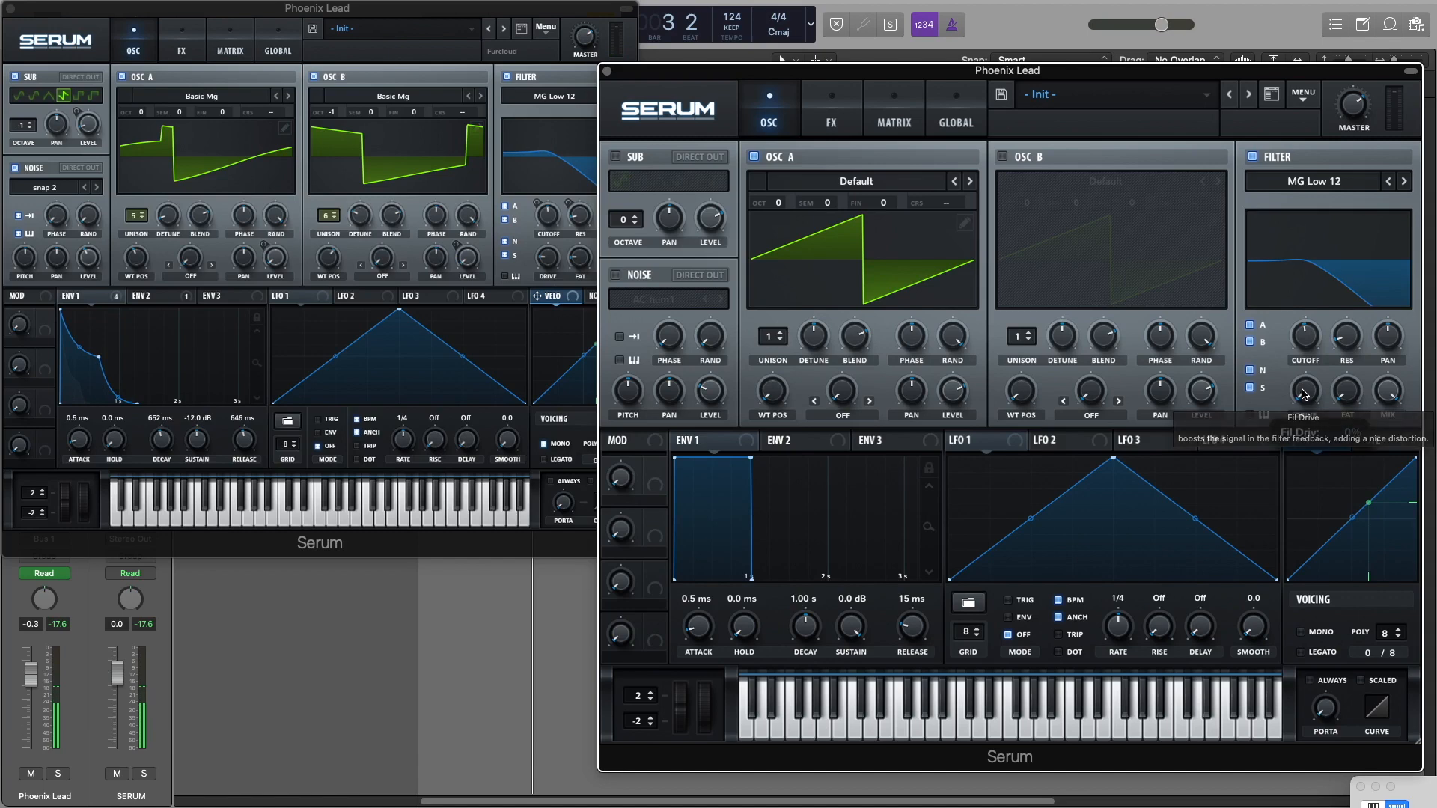
drag(1303, 395, 1305, 355)
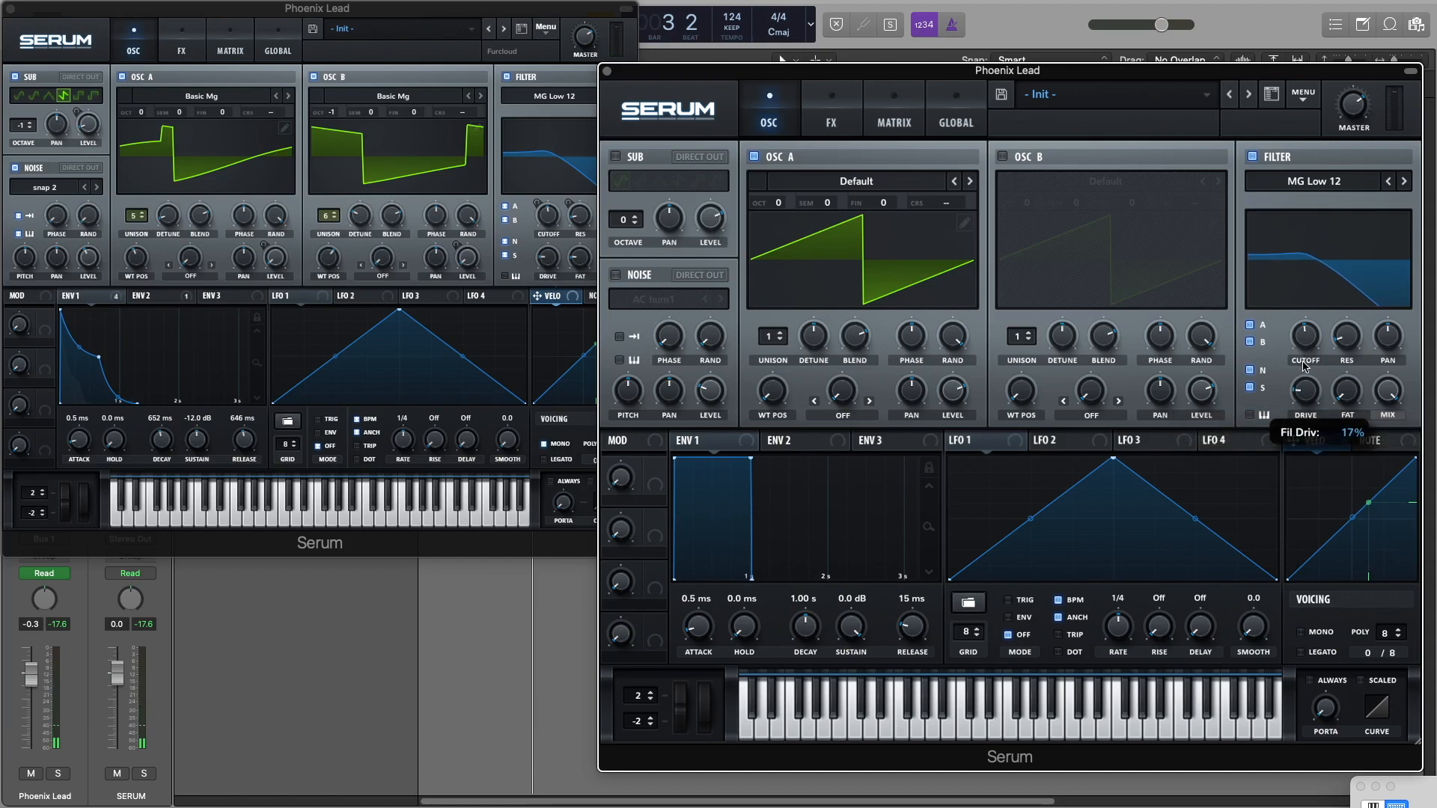
drag(1346, 397, 1342, 369)
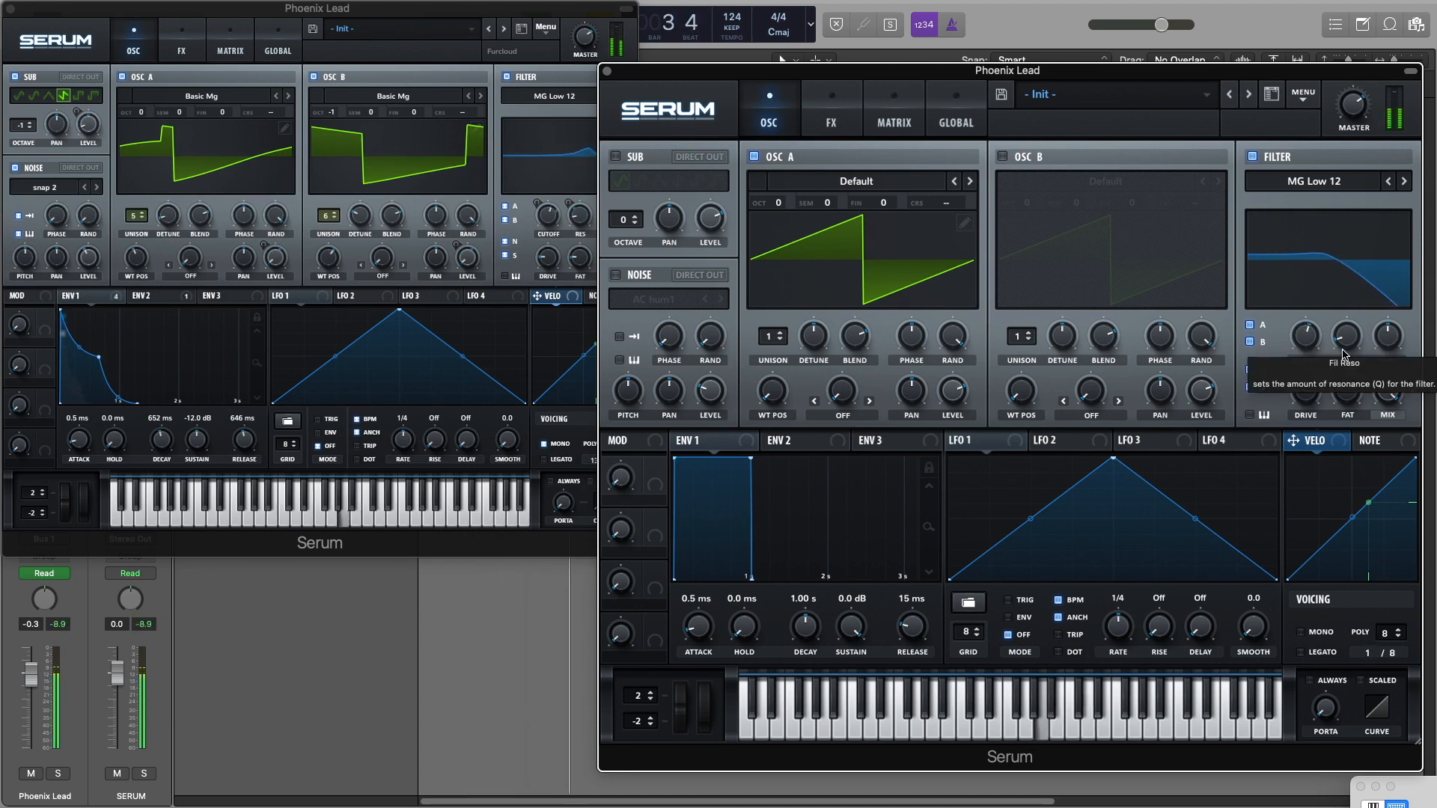
mouse_move(1347, 350)
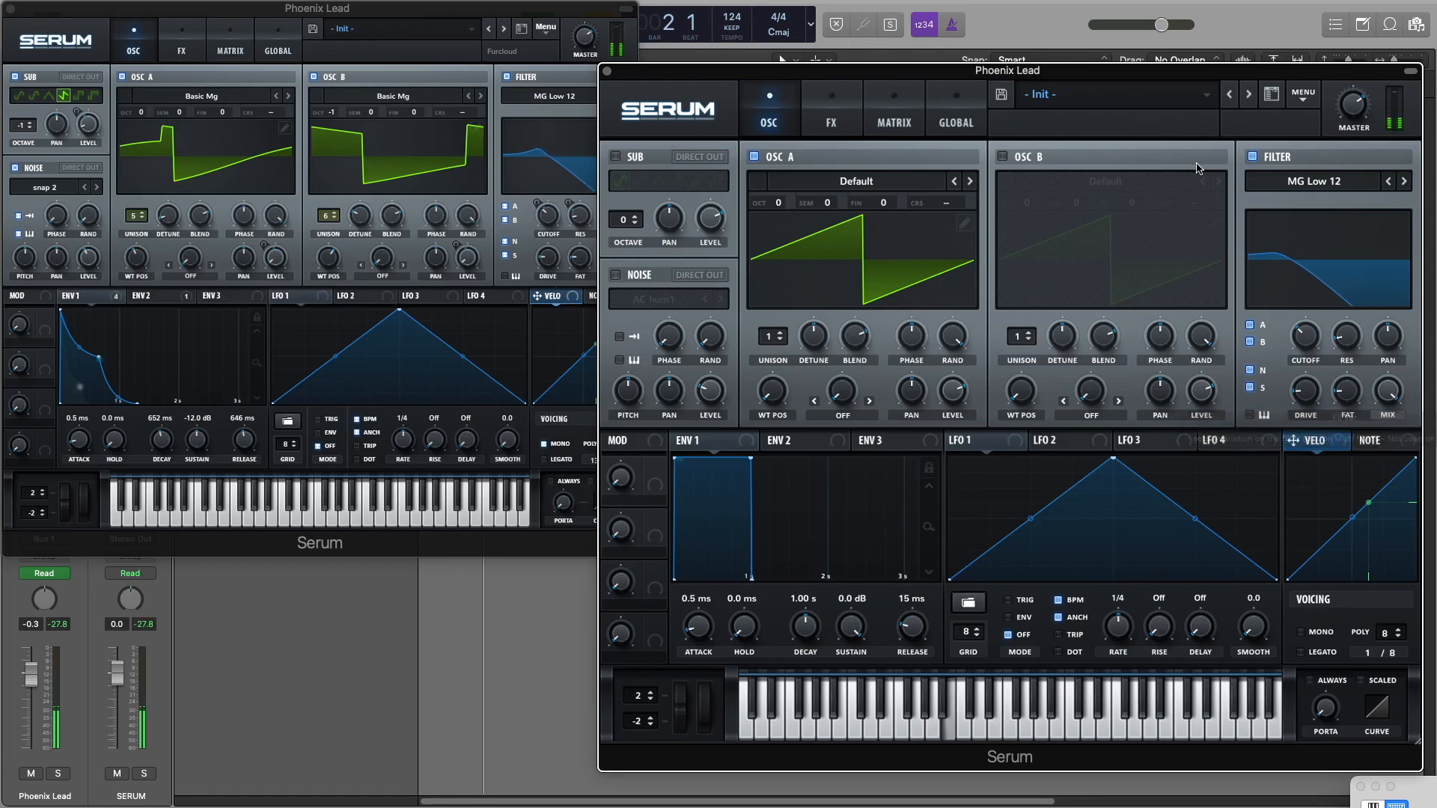
Step: Reposition both Serum windows so their oscillator and filter sections are visible side by side
drag(1190, 71, 1264, 112)
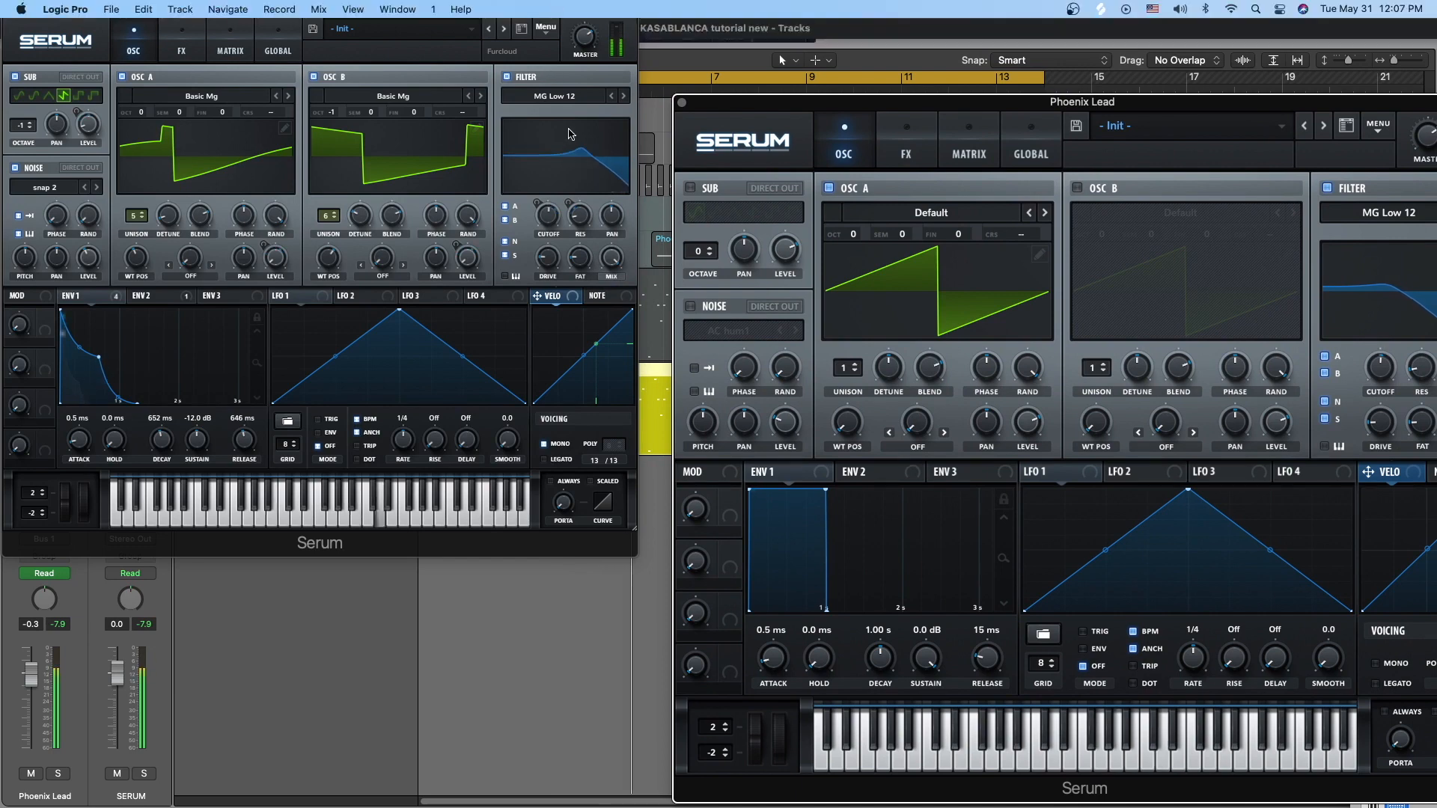
drag(554, 14, 496, 13)
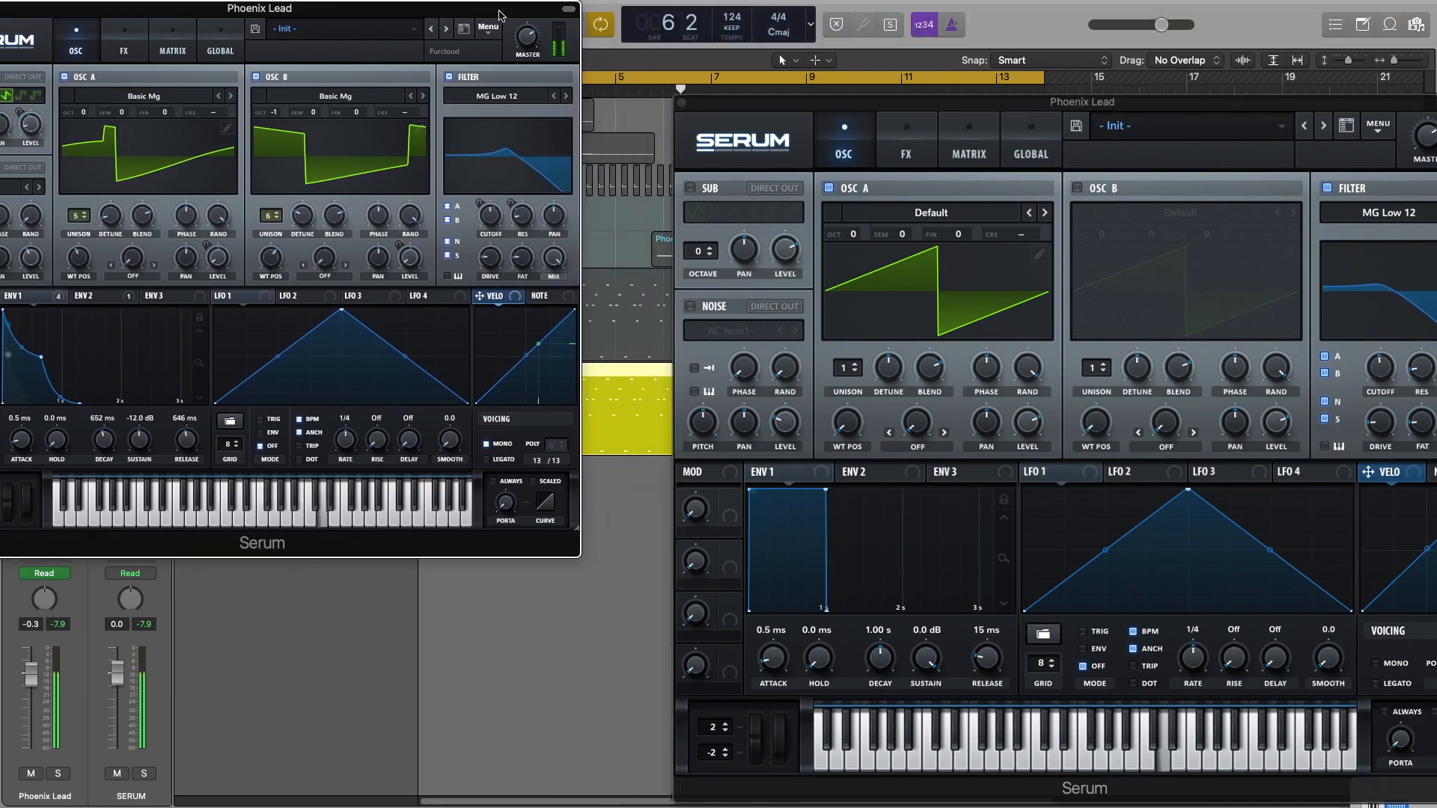
drag(842, 106, 753, 27)
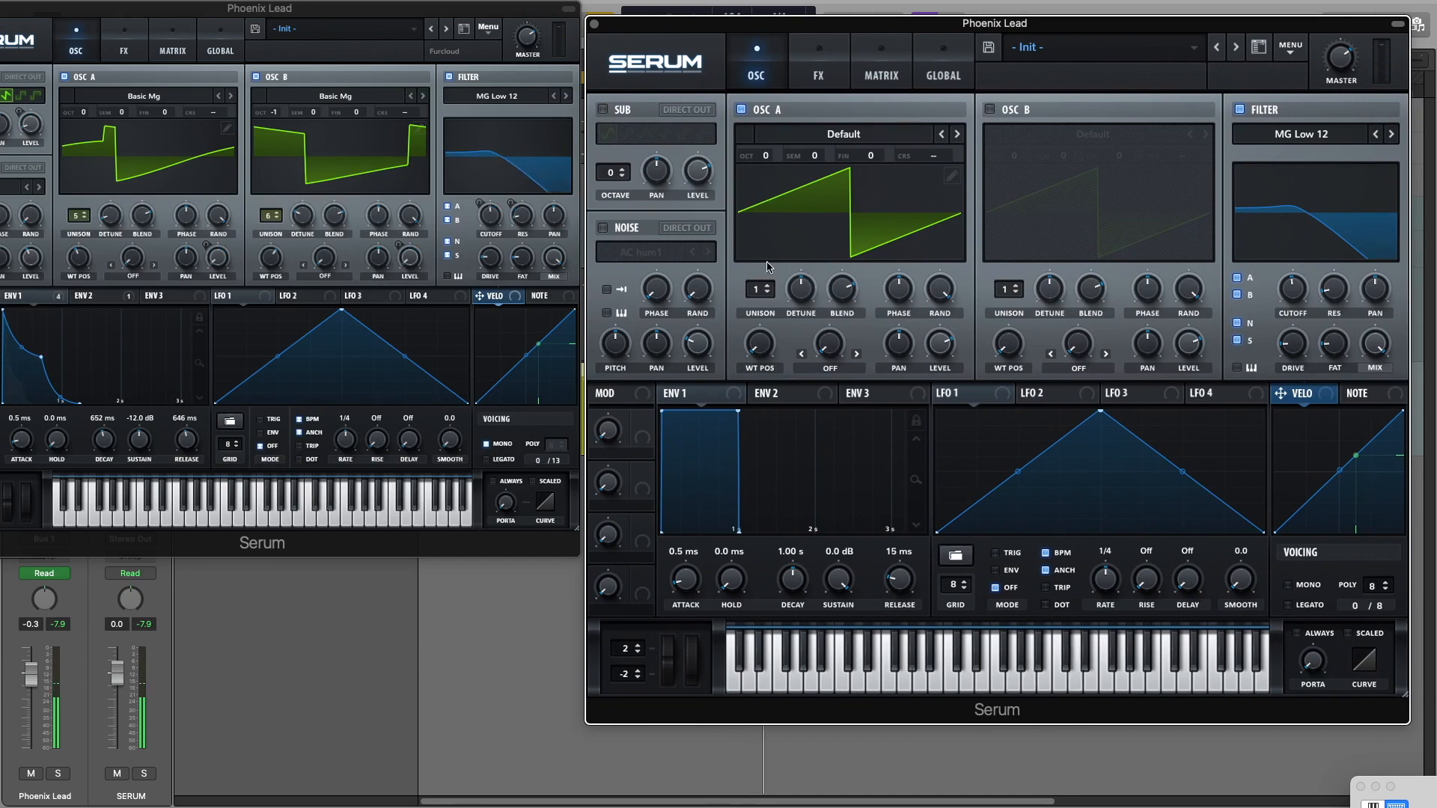
Step: Load the Analog wavetable Basic Mg into oscillator A and set its wavetable position to 68
click(799, 137)
mouse_move(898, 170)
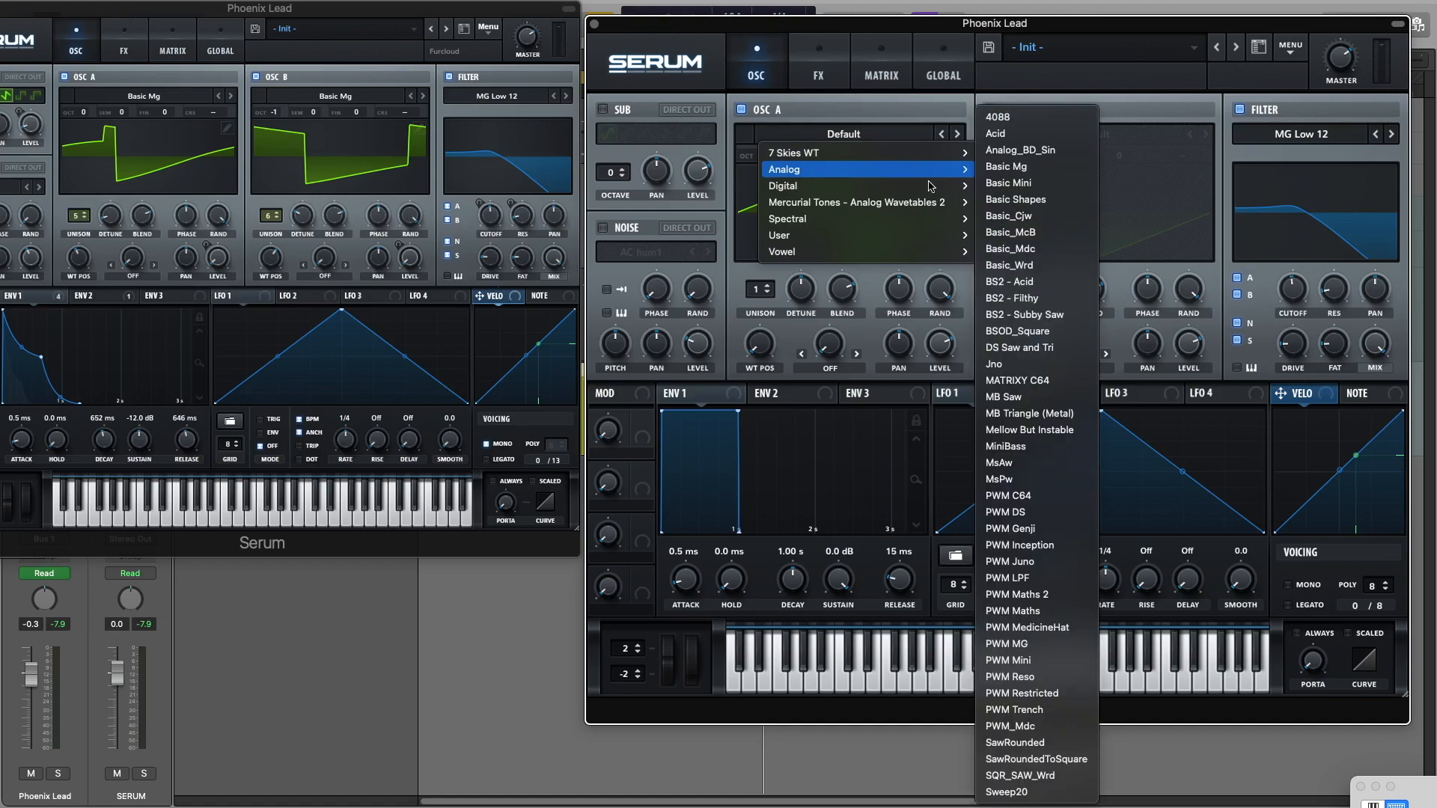
click(1023, 168)
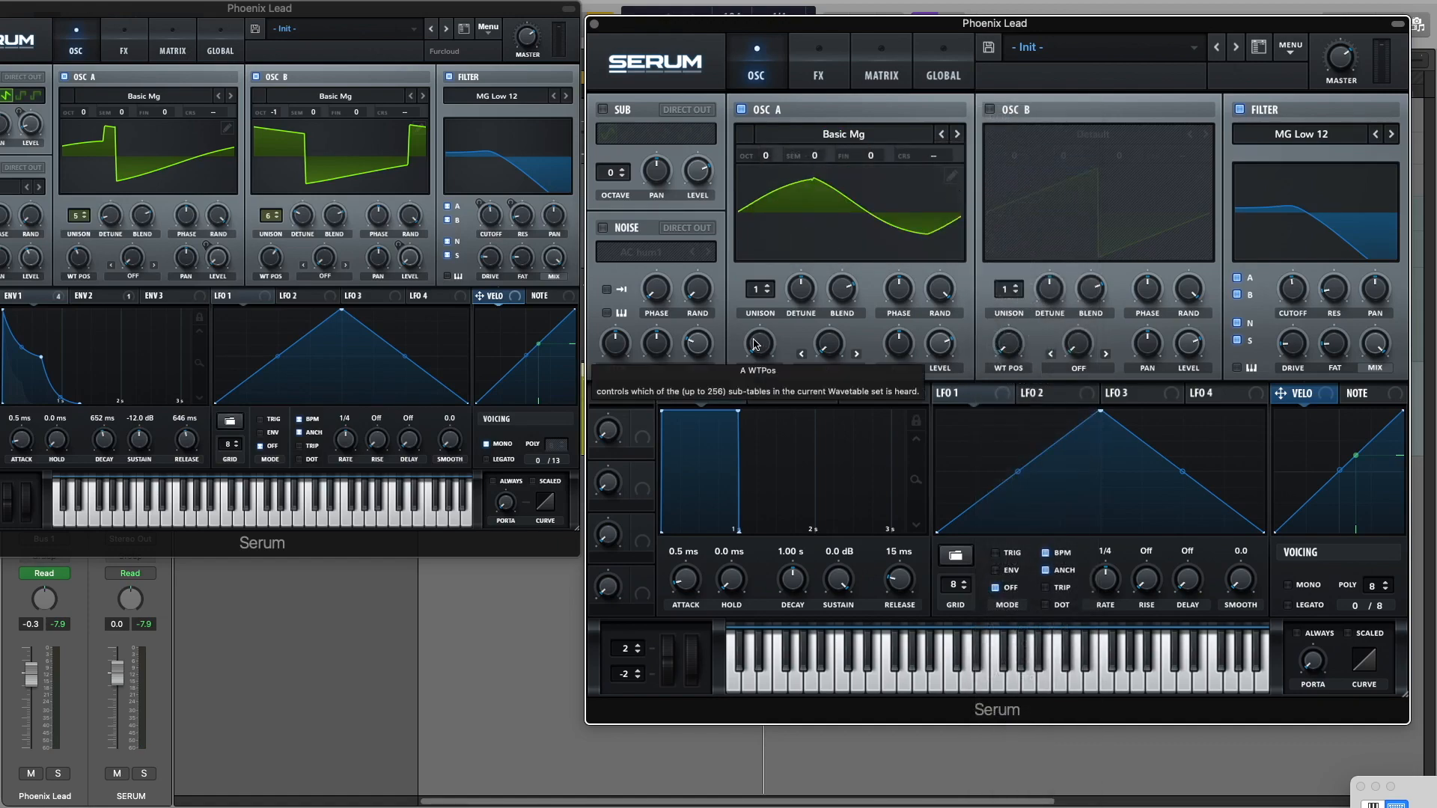
drag(758, 348, 756, 280)
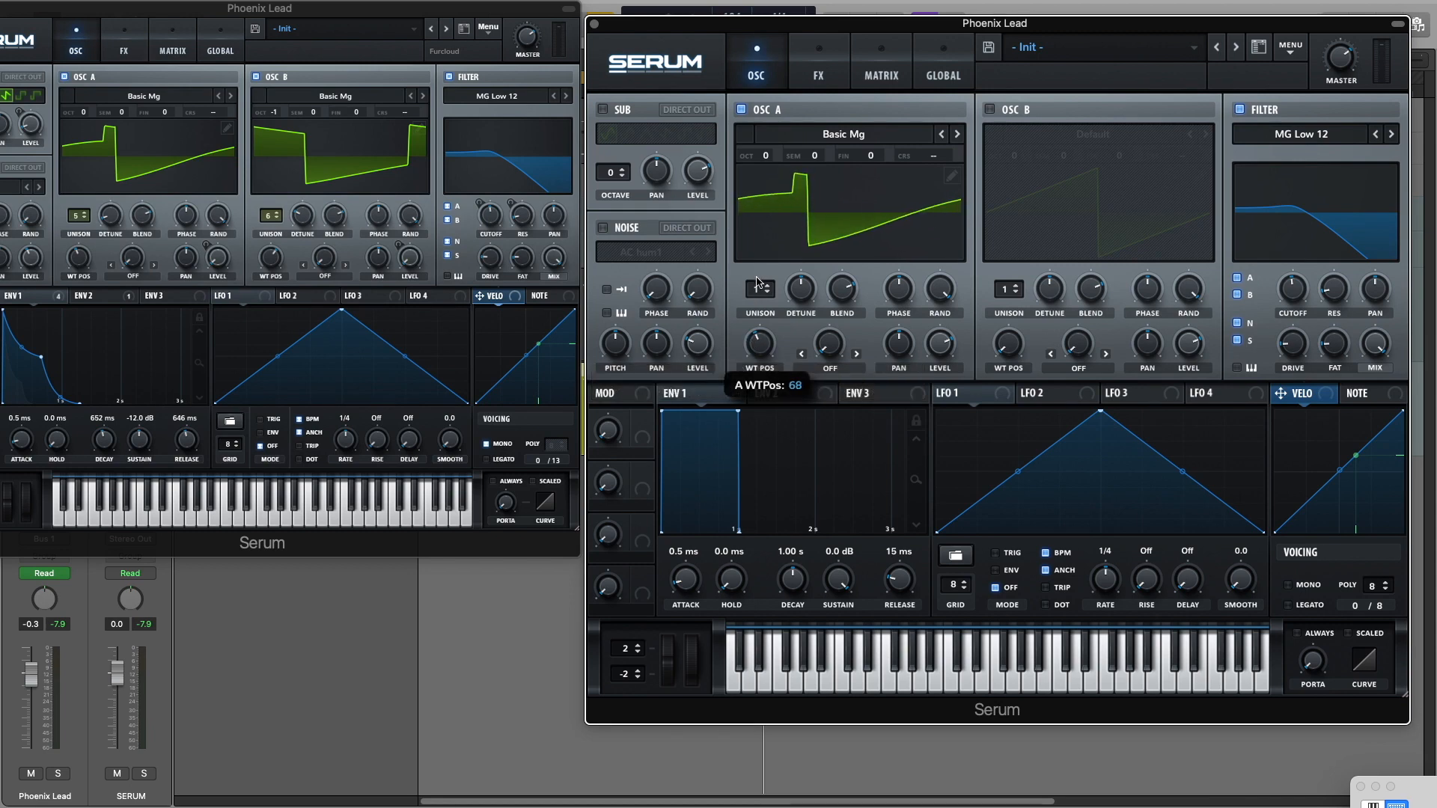
Step: Play the lead, set oscillator A's unison to 5 voices and lower its detune to match the original
key(space)
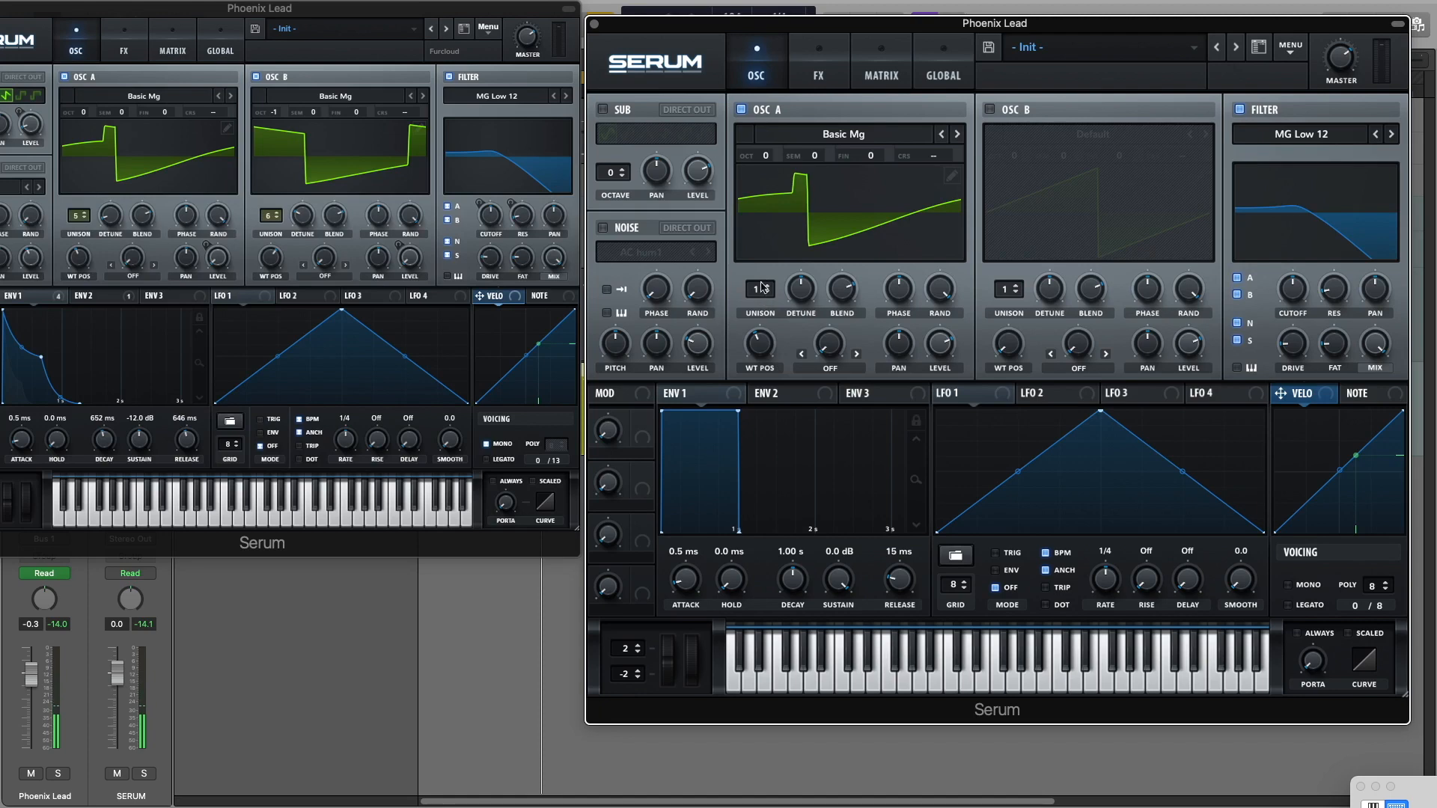
scroll(760, 291, up, 4)
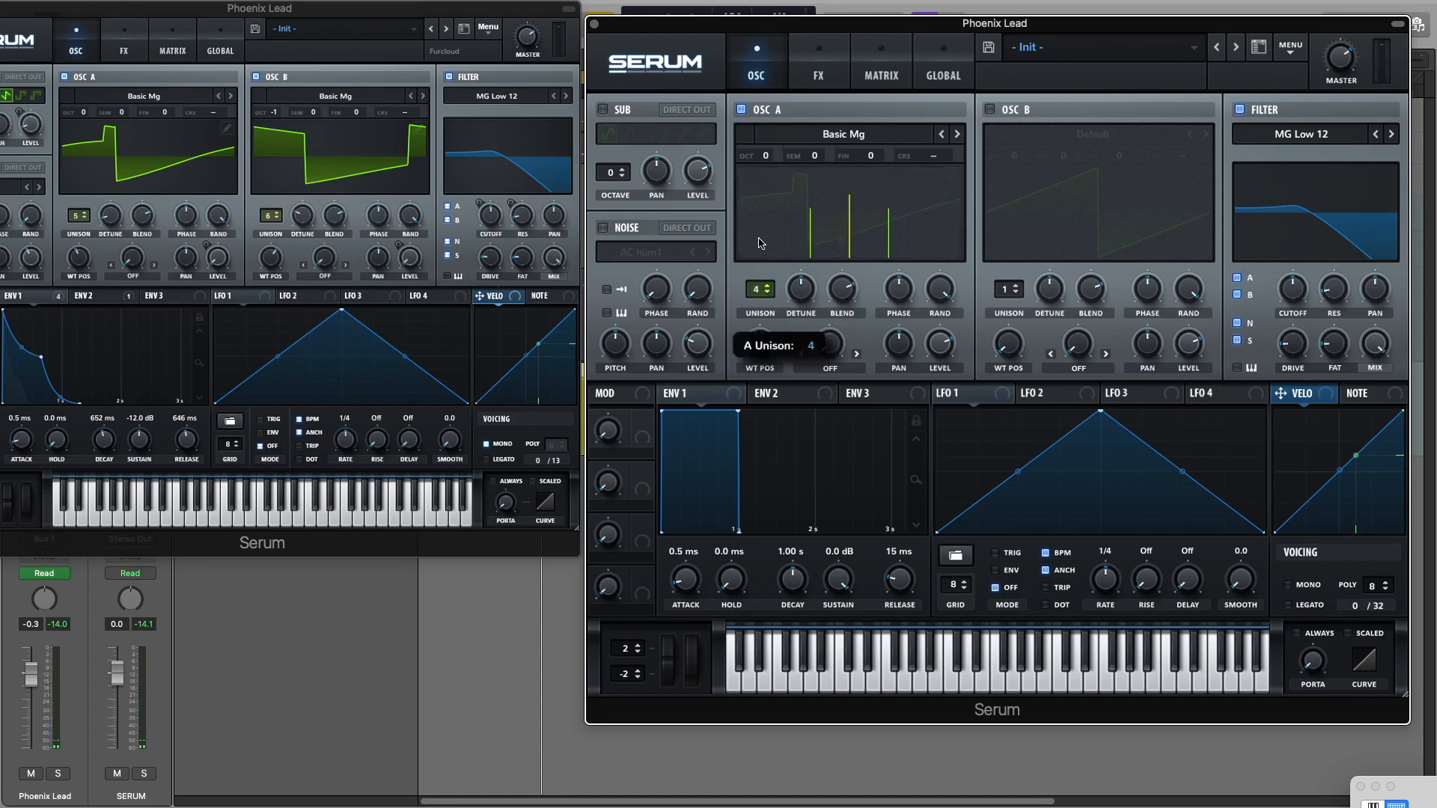
drag(801, 294, 799, 359)
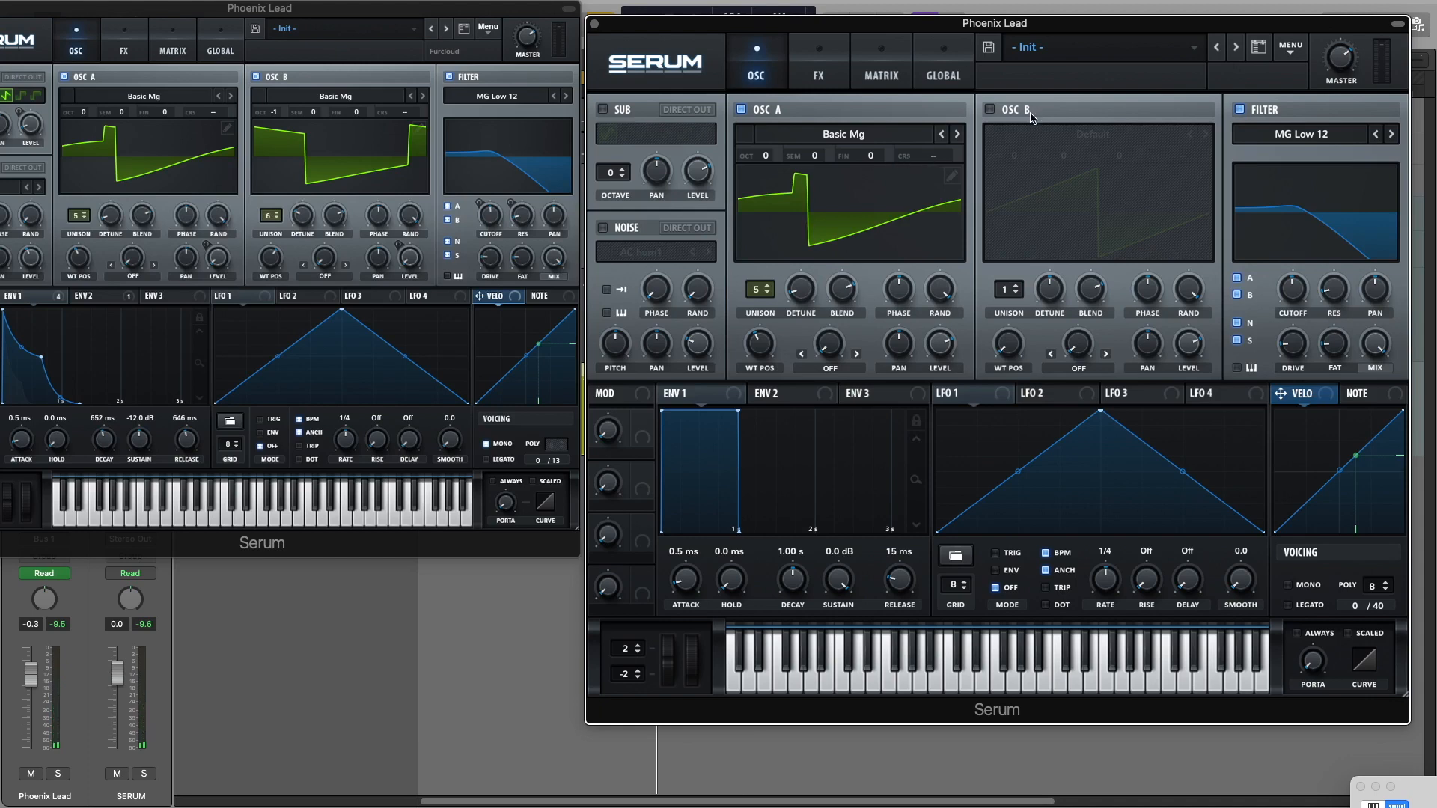
Step: Enable oscillator B, load the Analog wavetable Basic Mg and set its octave to -1
click(992, 110)
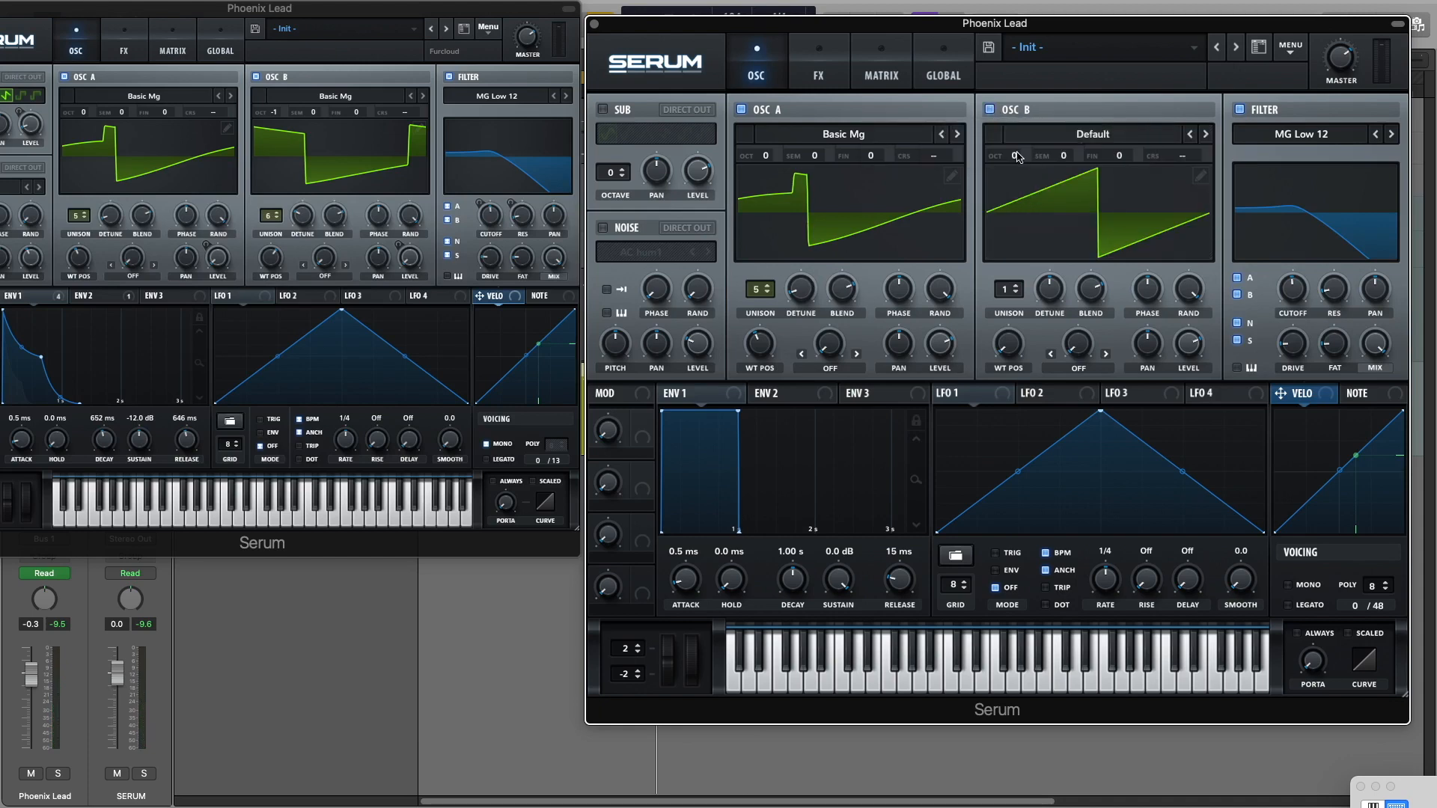
click(1057, 136)
mouse_move(1070, 170)
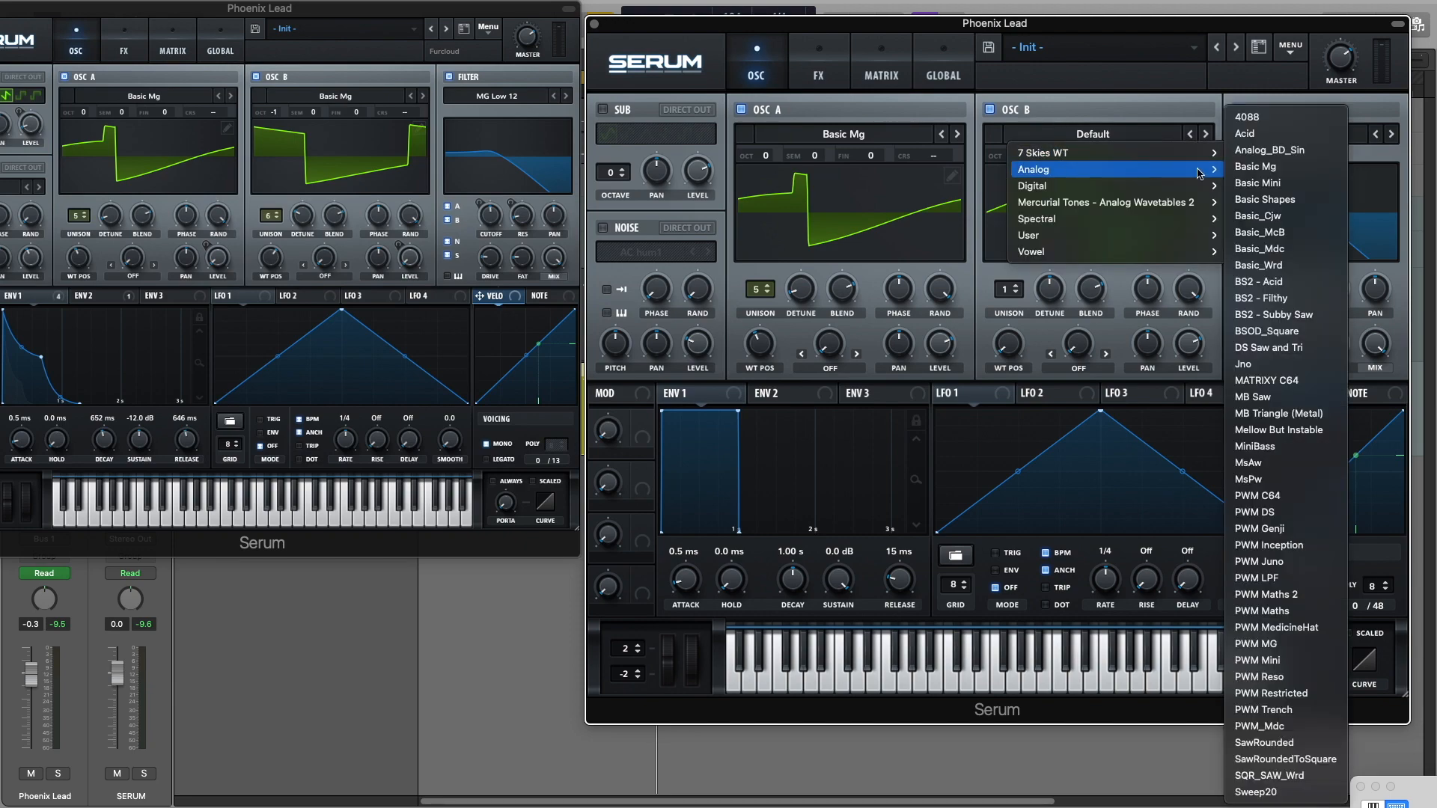
click(1278, 167)
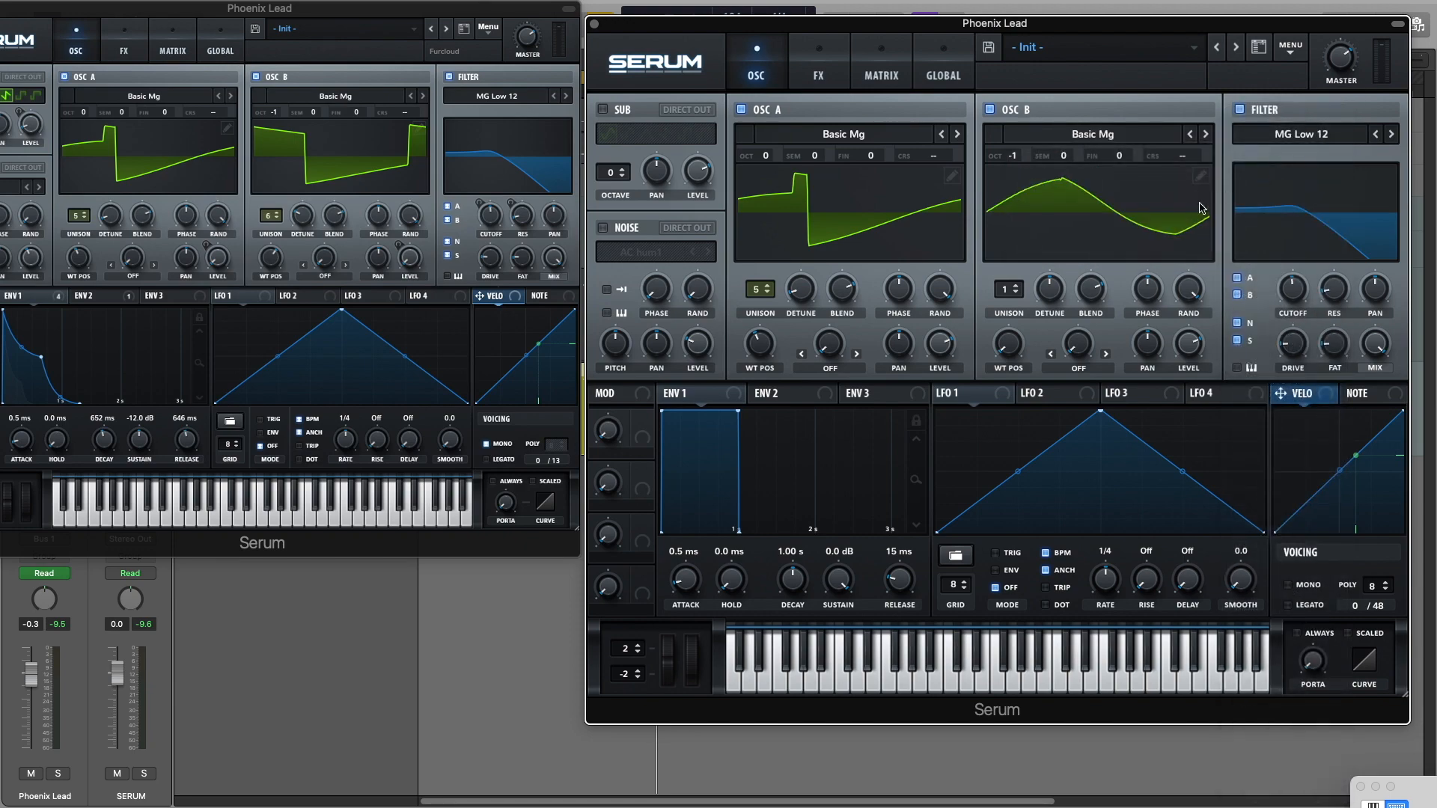
Step: While auditioning the lead, set oscillator B's wavetable position to 106 and unison to 6 voices, and lower its detune
key(space)
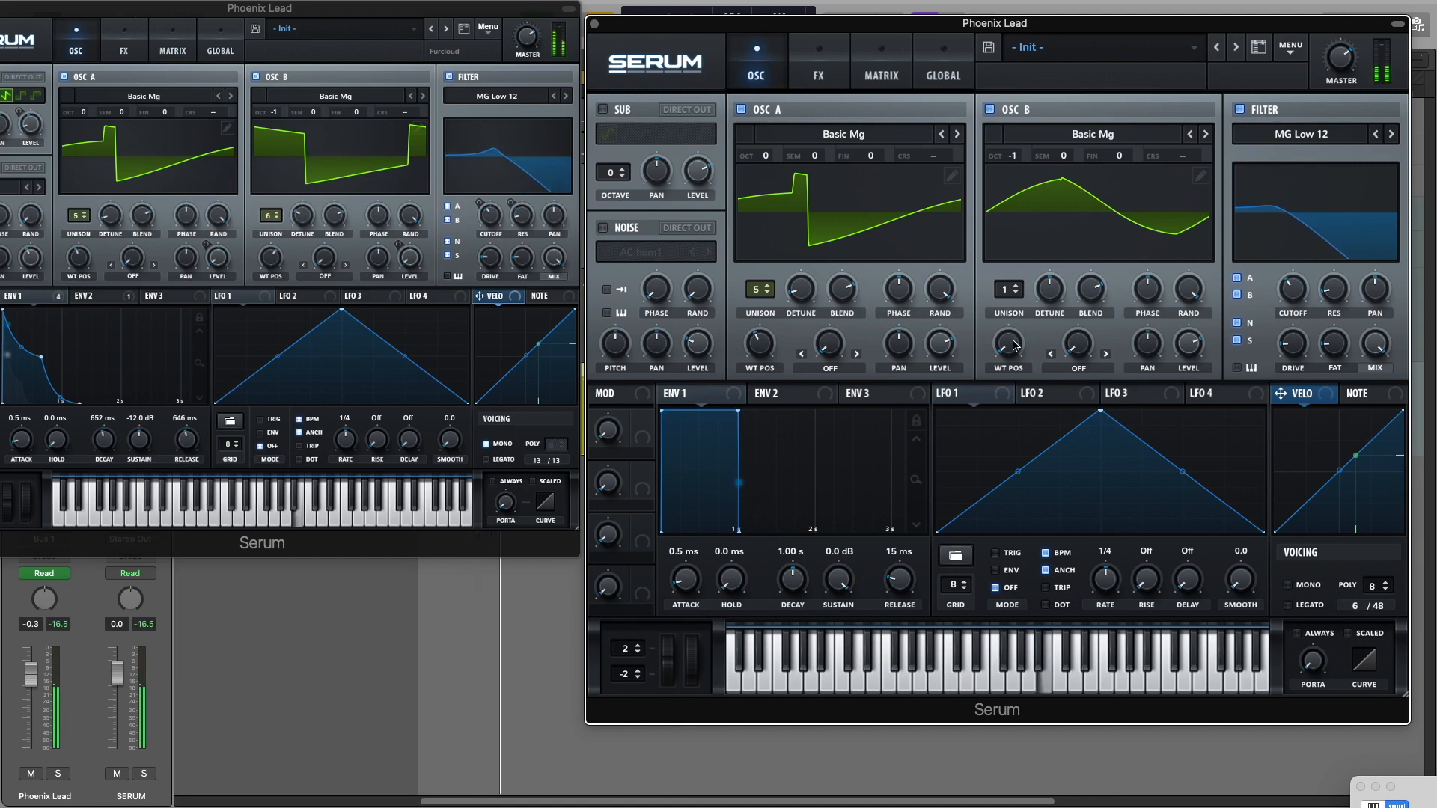
drag(1010, 350, 1011, 242)
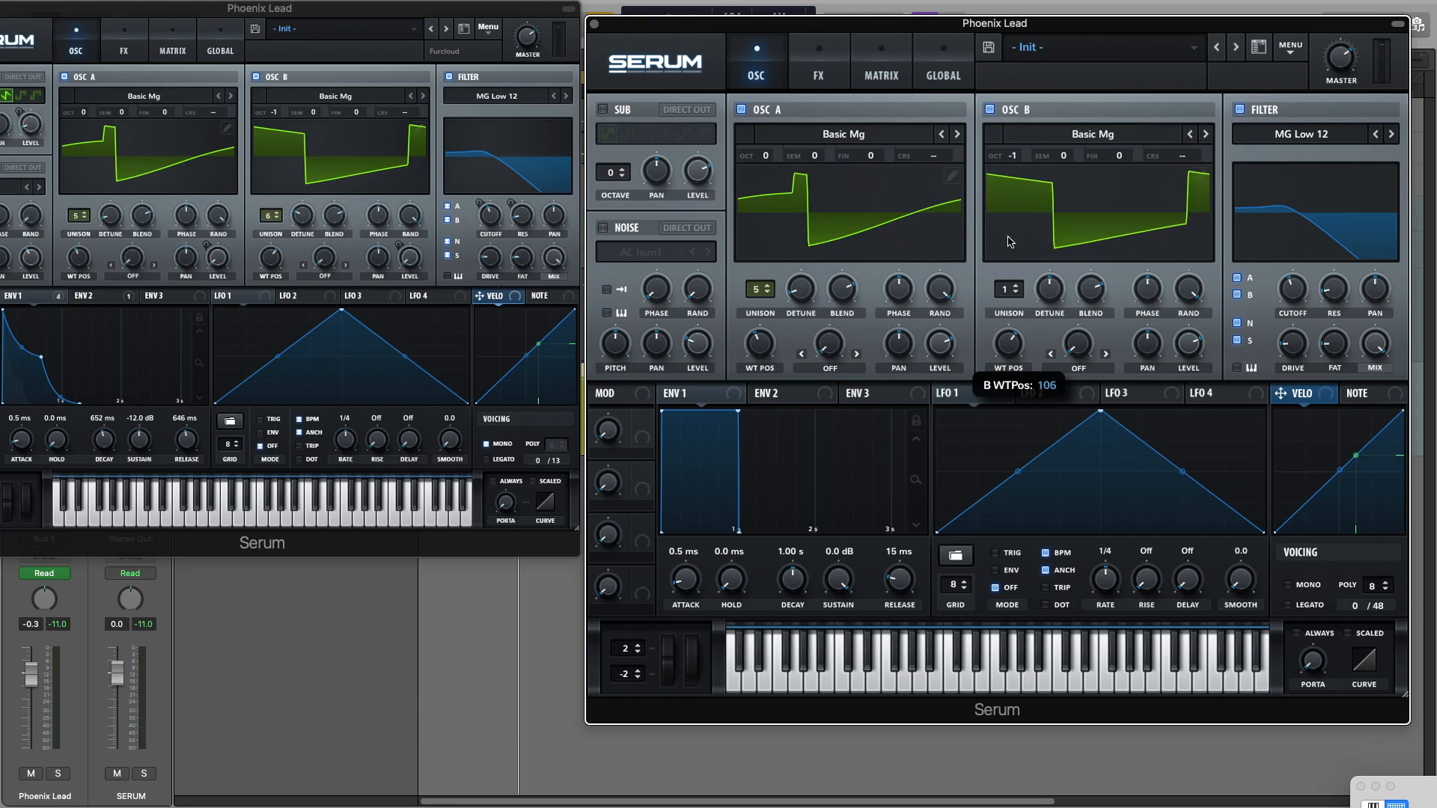
key(space)
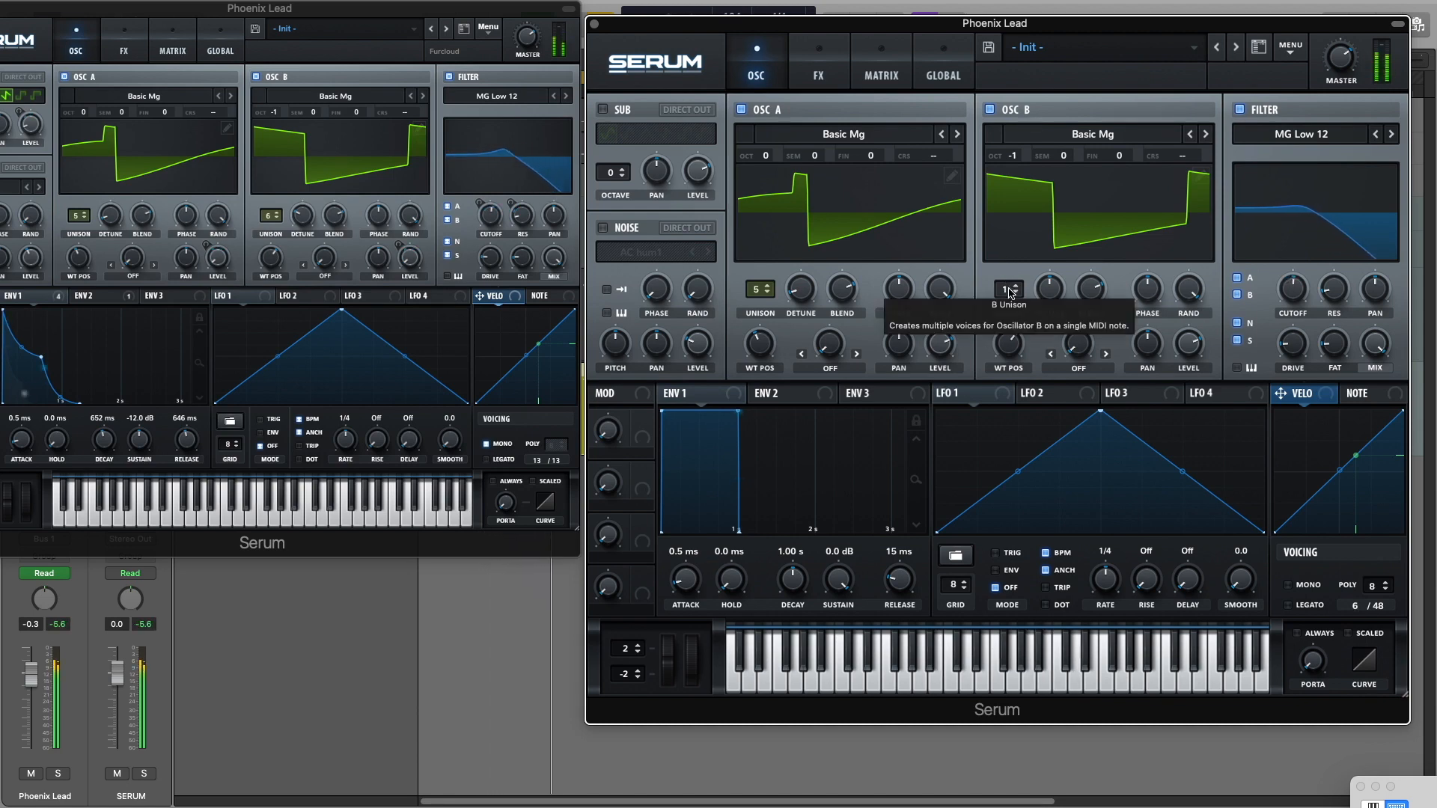
drag(1010, 292, 1046, 322)
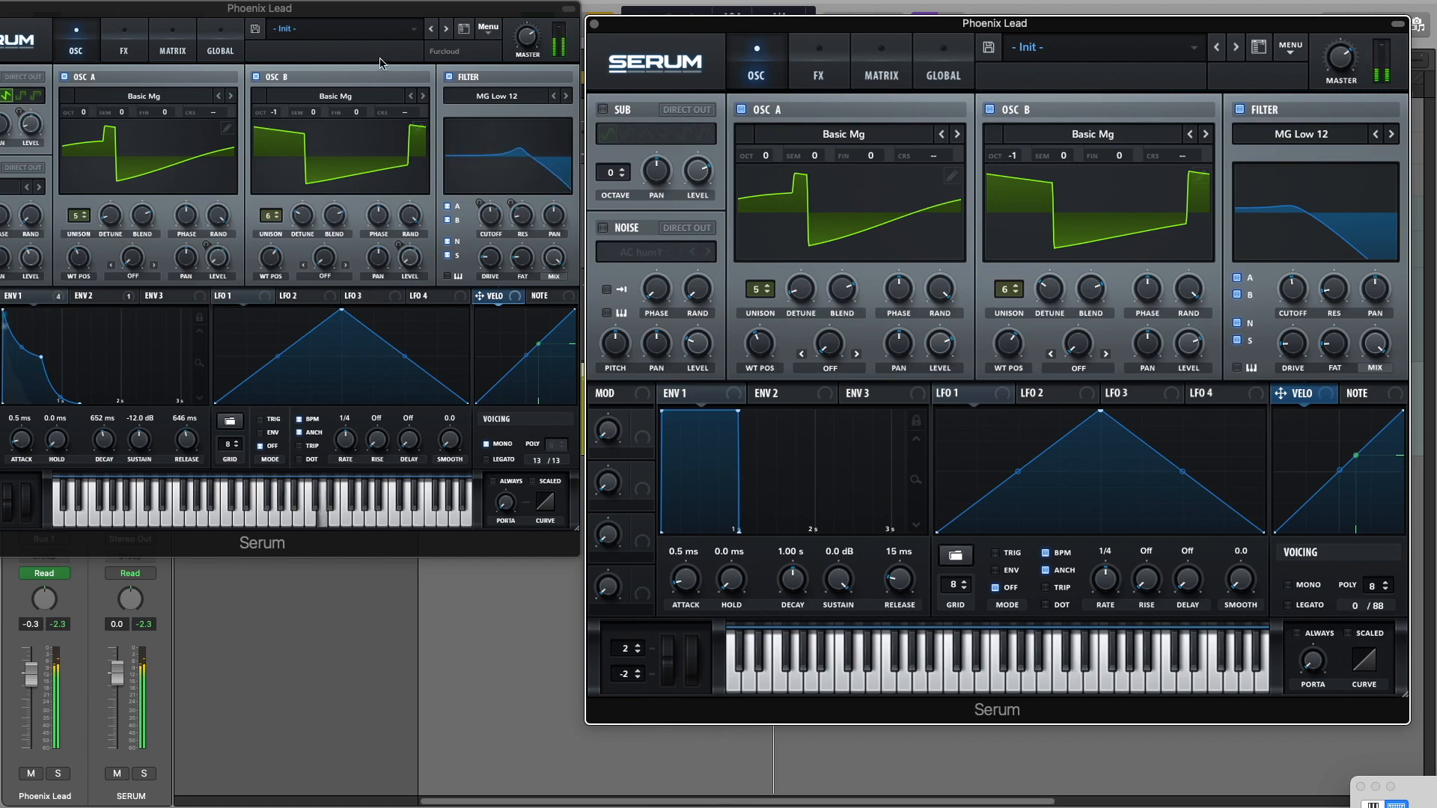
Step: Shift both Serum windows so the sub and noise sections of each are visible
drag(356, 10, 391, 10)
drag(677, 25, 720, 22)
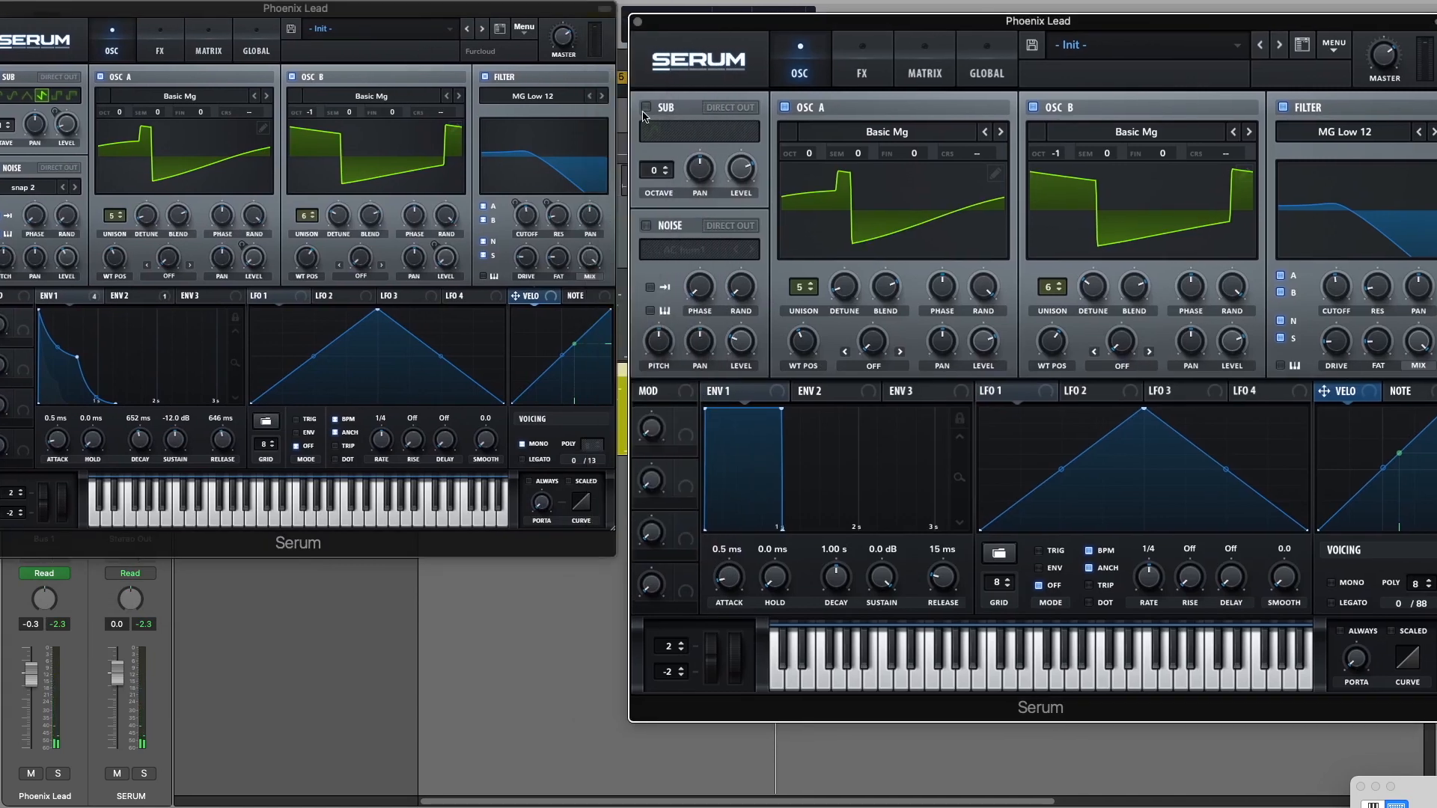
drag(563, 23, 597, 23)
click(682, 80)
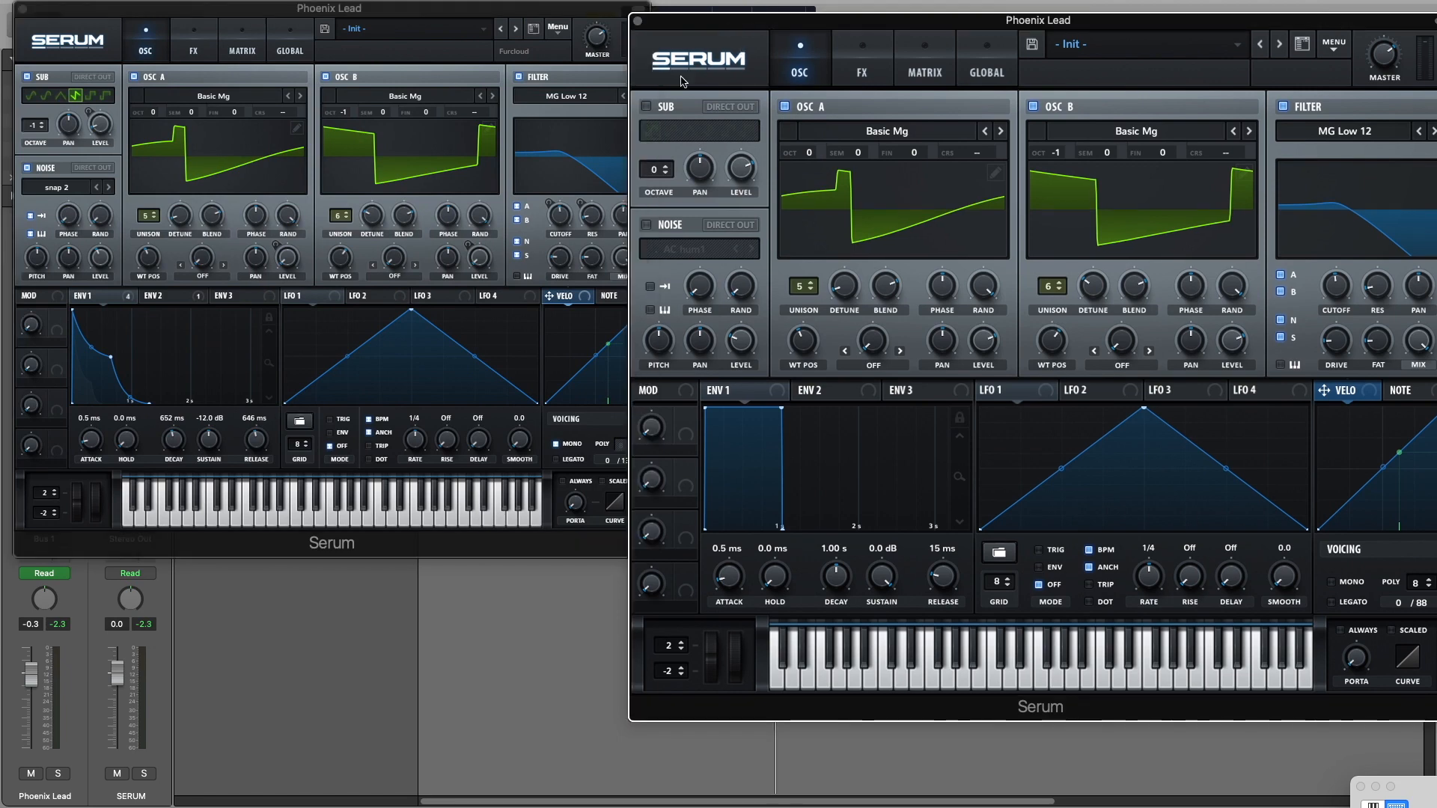
Step: Enable the sub oscillator with the Saw shape and set its octave to -1
click(646, 106)
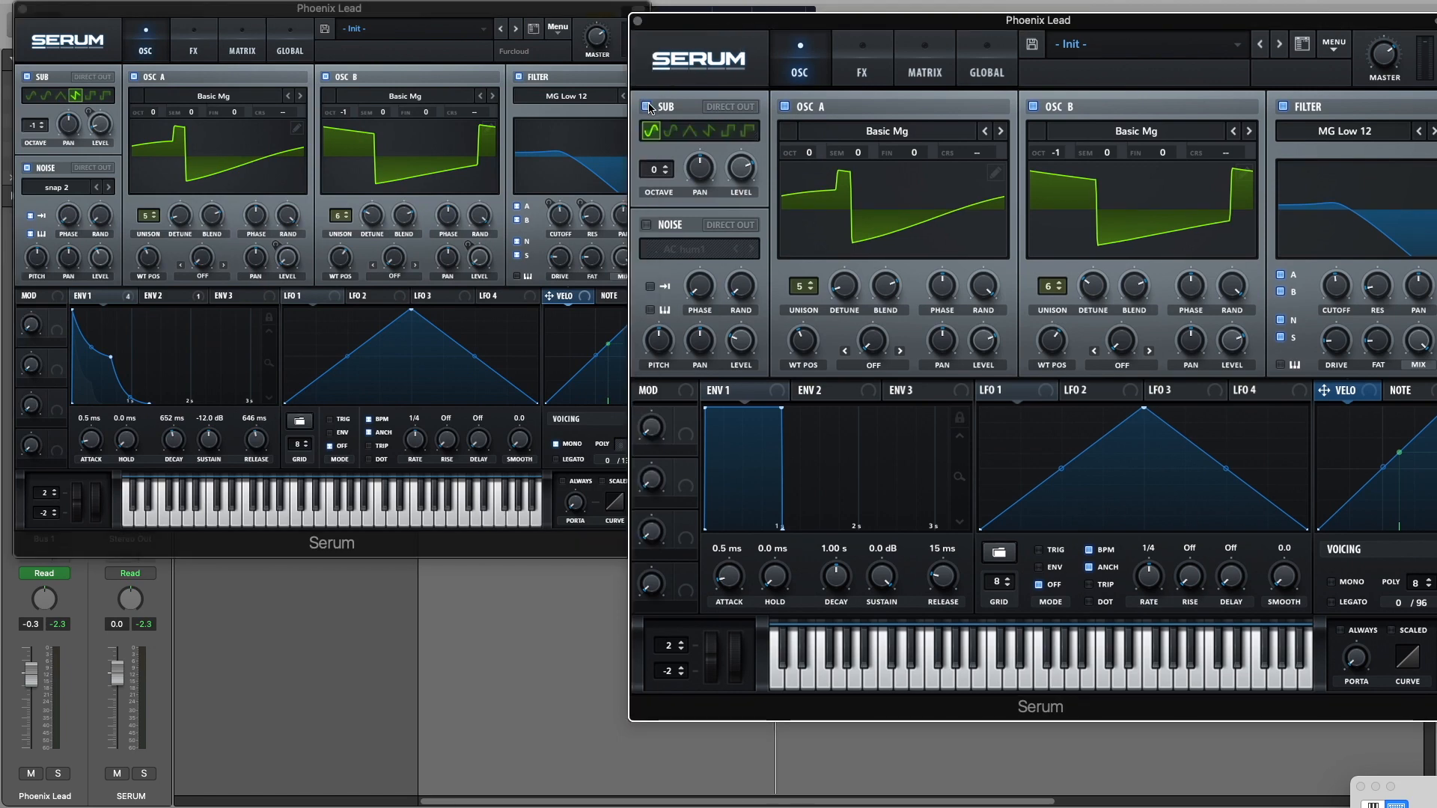
click(708, 133)
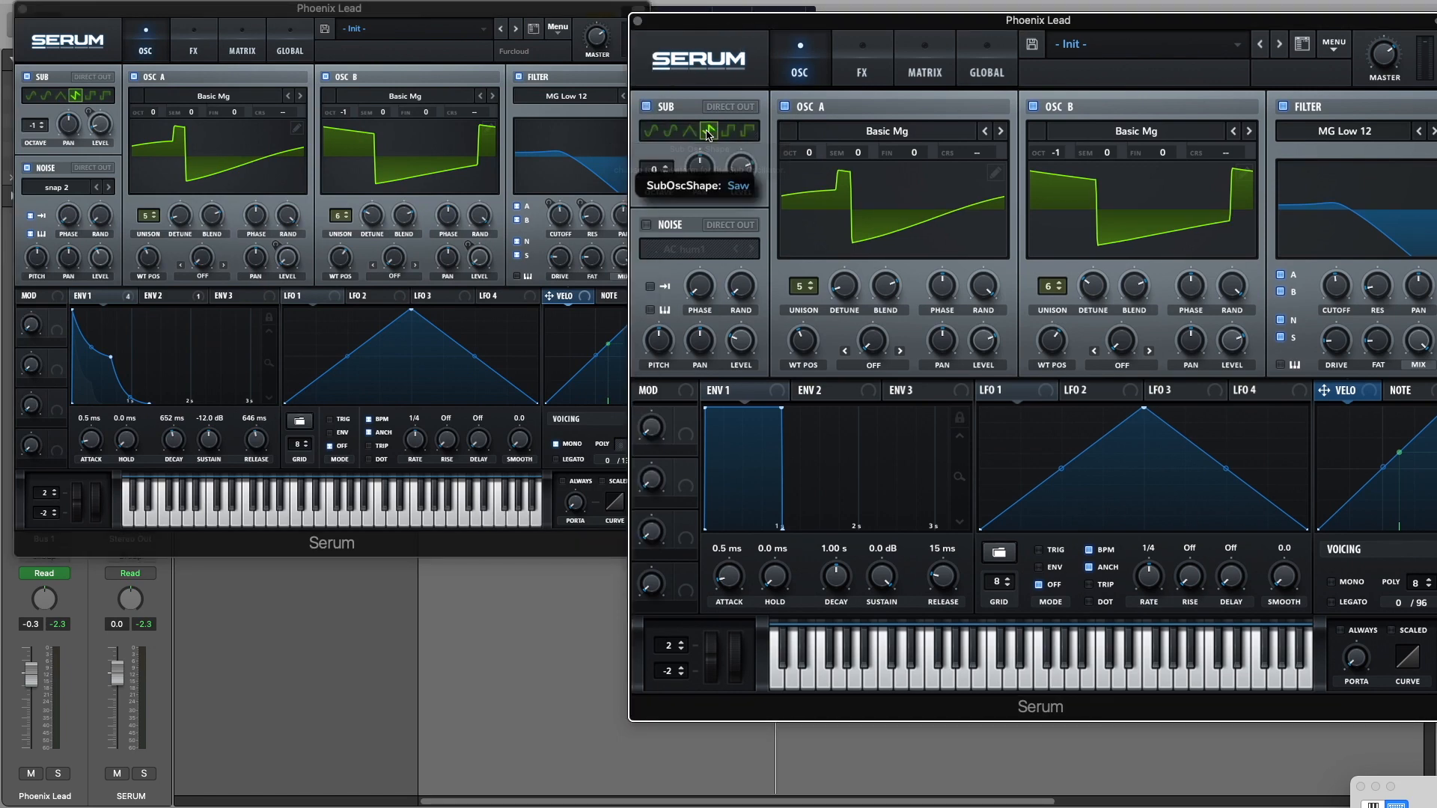
click(662, 172)
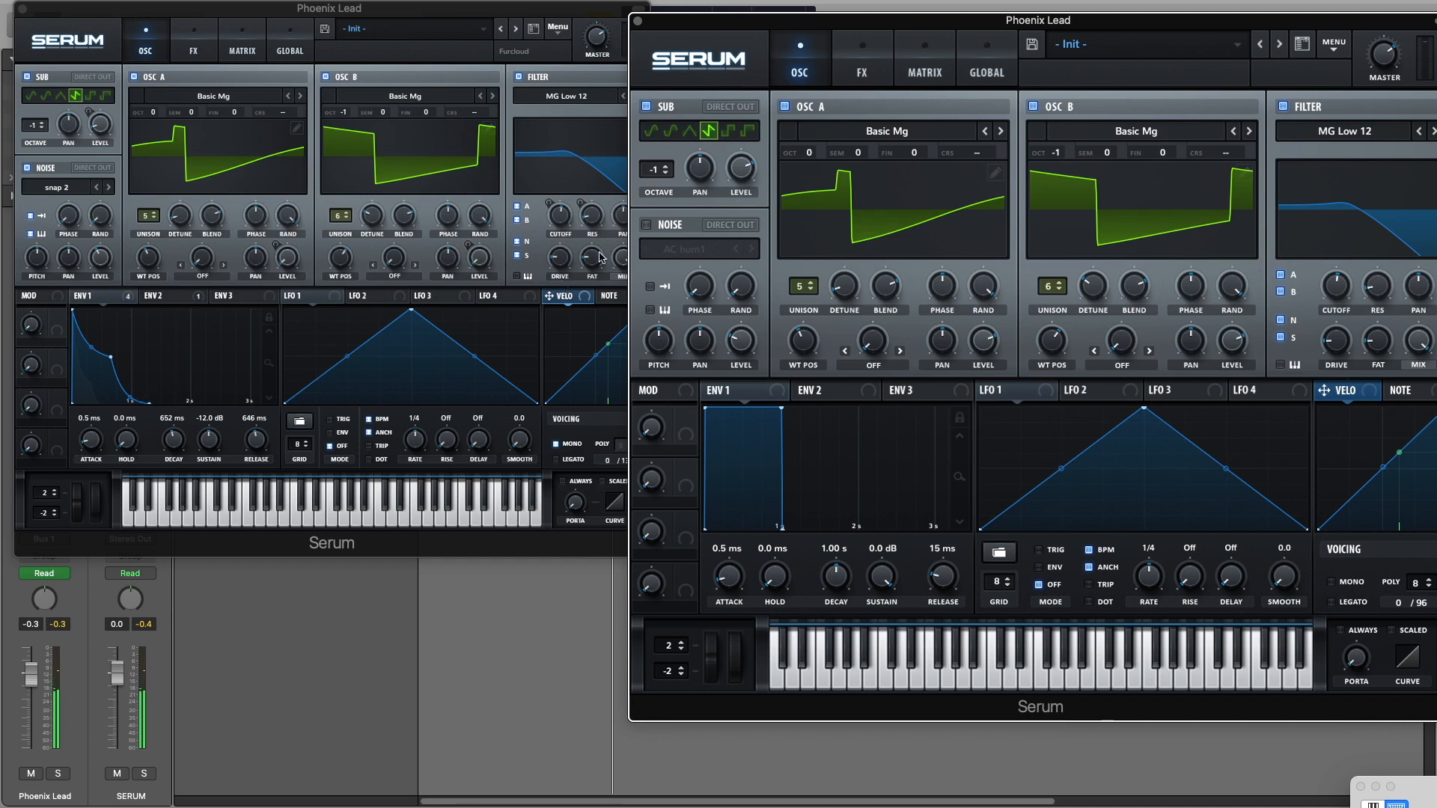
Step: Enable the noise oscillator, load snap 2 from Attacks_Misc and turn on its one-shot and key-tracking options
click(649, 230)
click(708, 252)
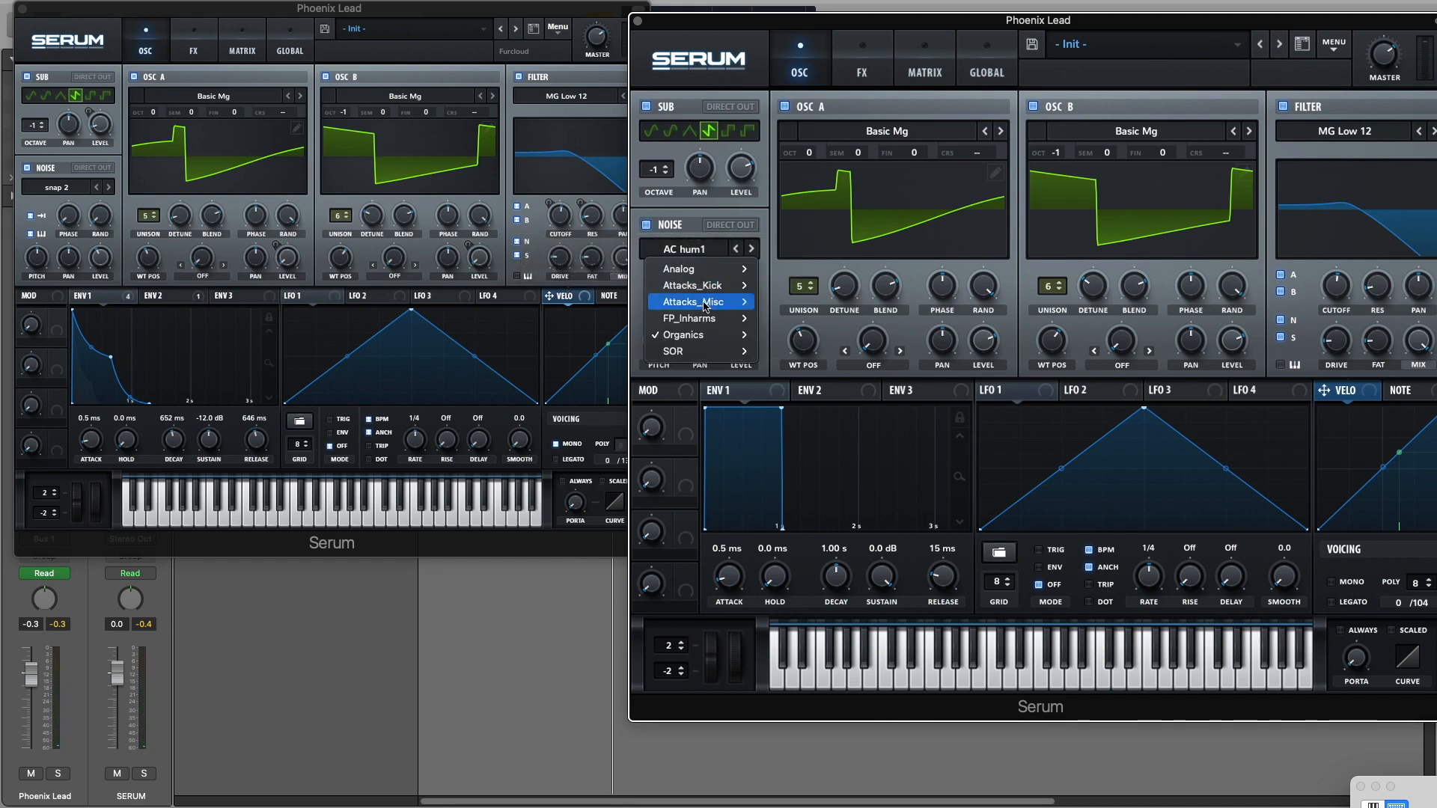
mouse_move(704, 302)
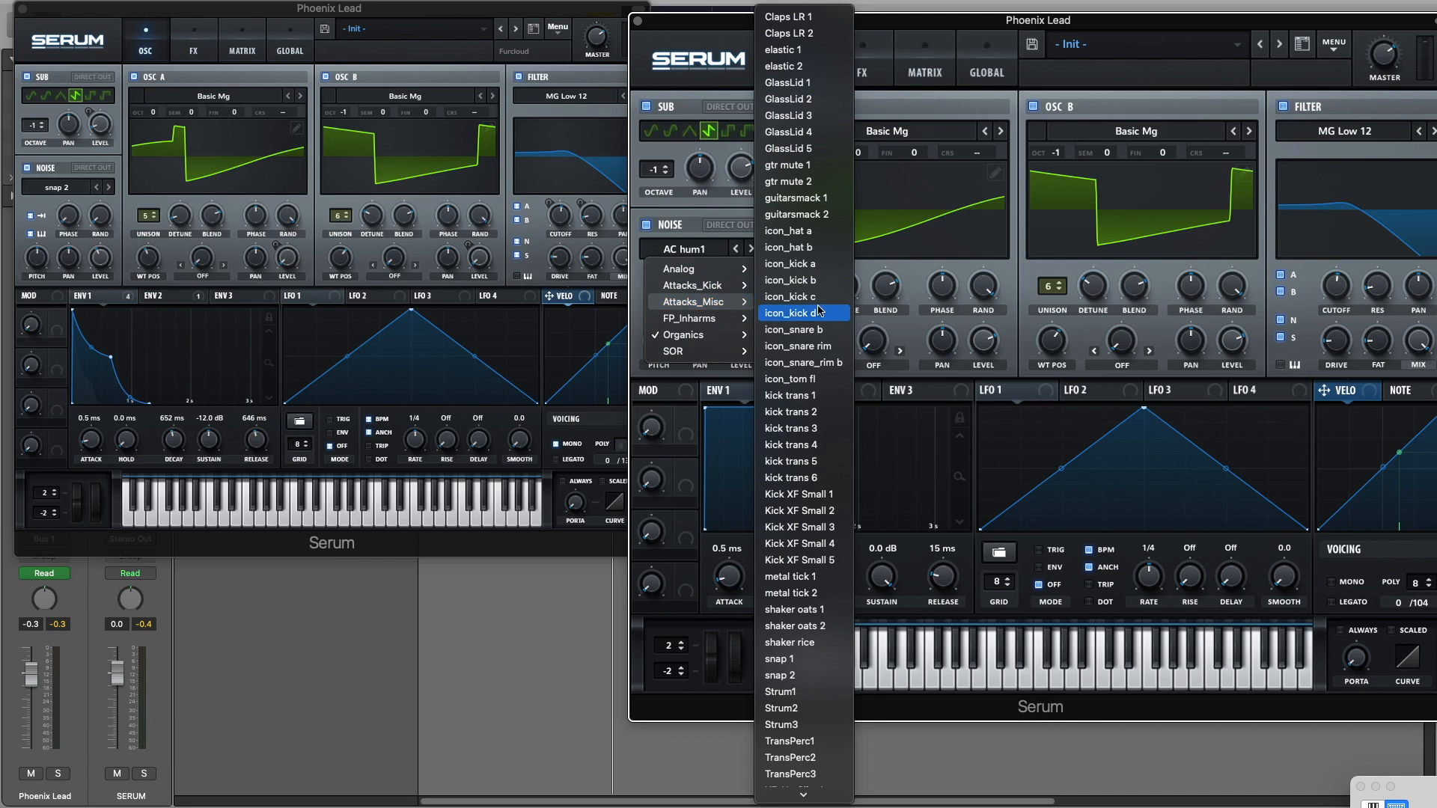
click(812, 677)
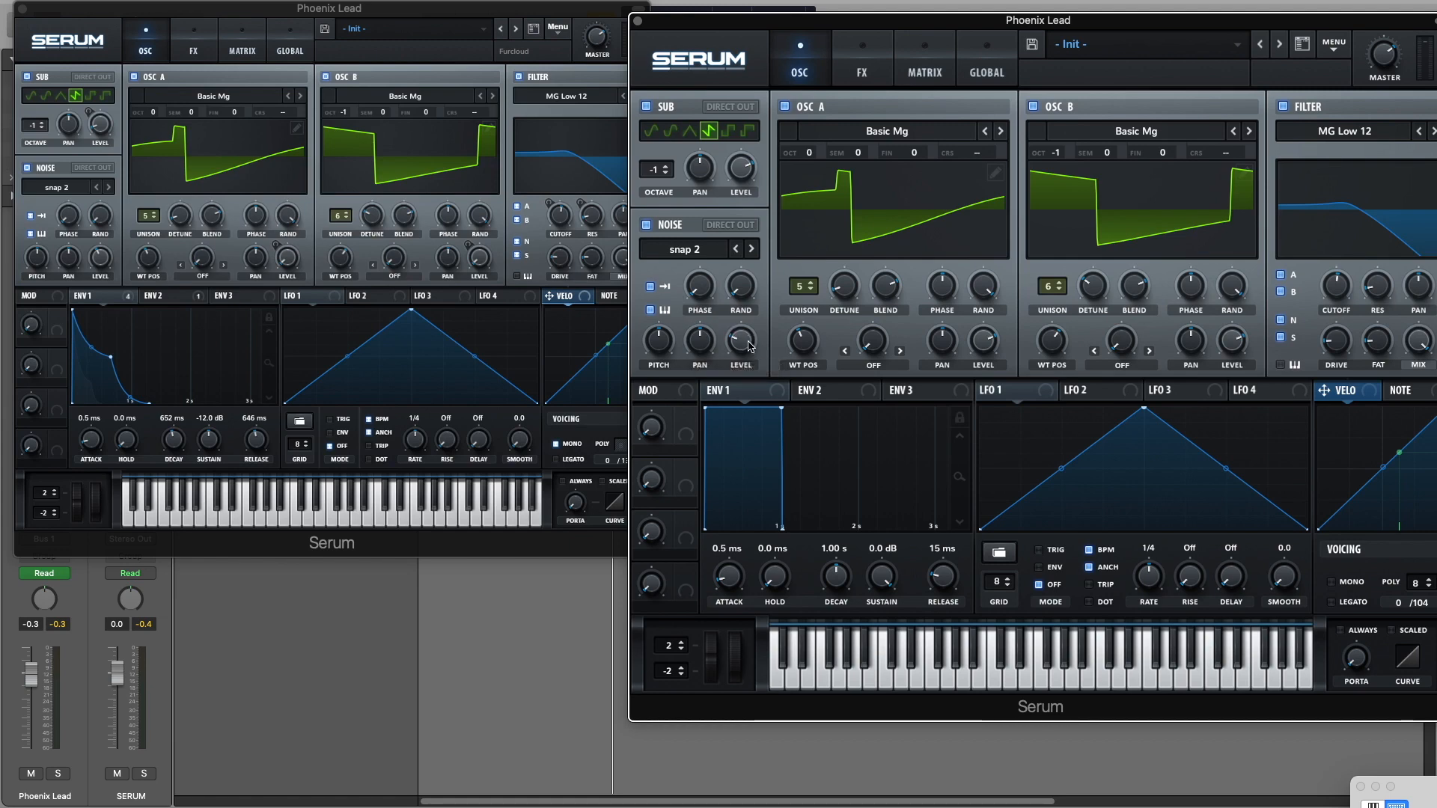
Step: Adjust the noise oscillator's level by ear during playback
drag(744, 344, 746, 317)
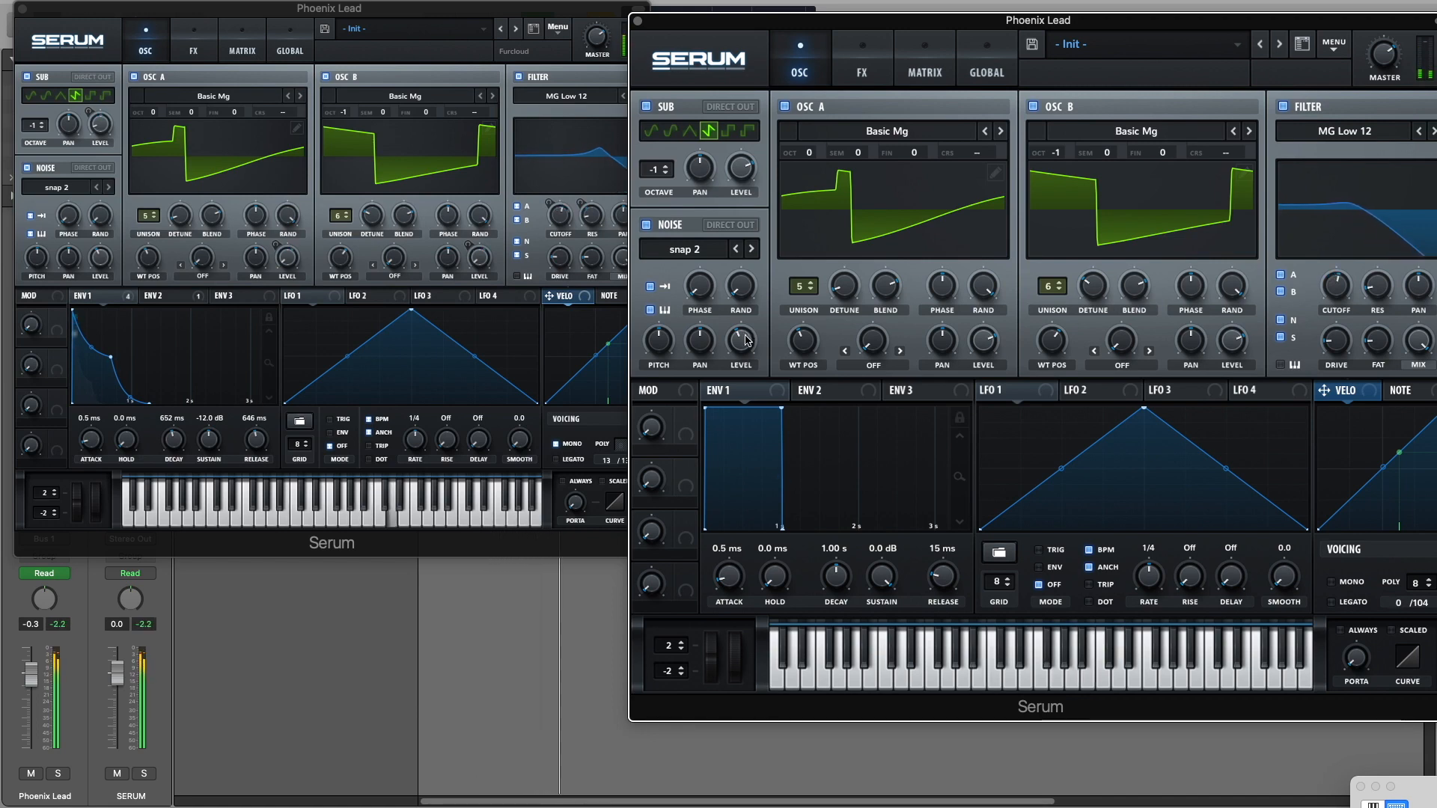
mouse_move(746, 342)
mouse_down()
mouse_move(744, 208)
mouse_move(738, 346)
mouse_up()
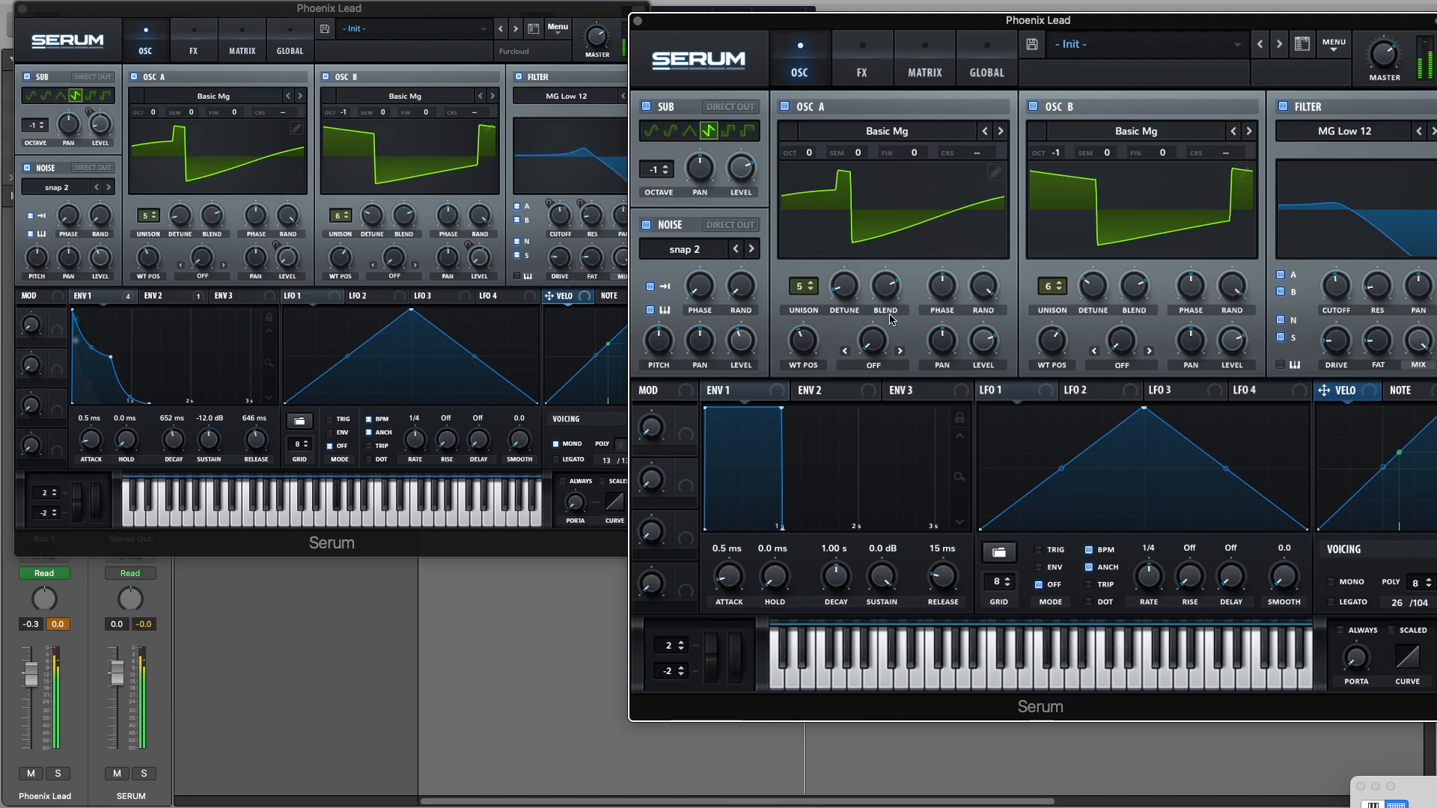
Step: Match Envelope 1 to the reference patch with decay 657 ms, sustain -12.0 dB and release 650 ms, and audition it
click(127, 297)
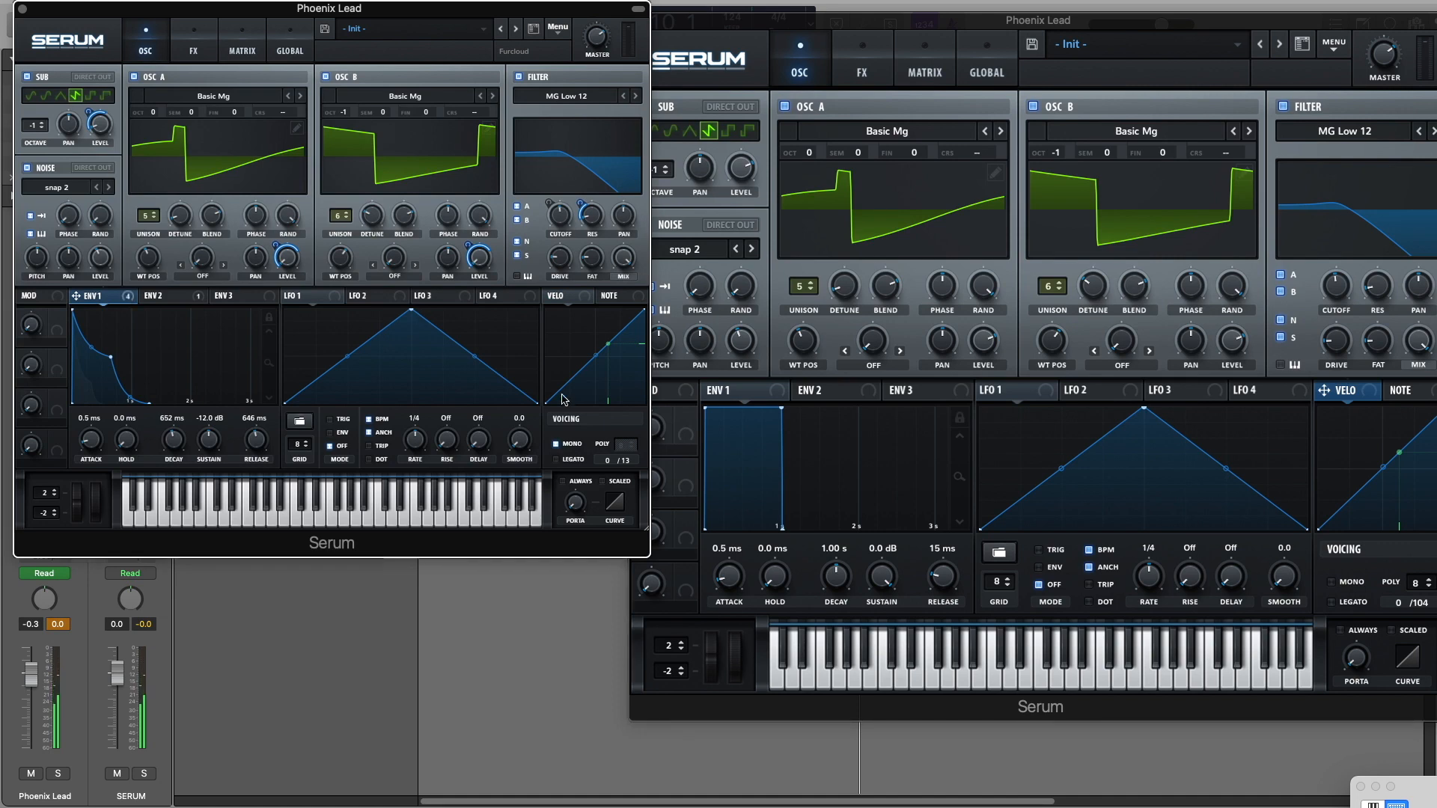
click(761, 395)
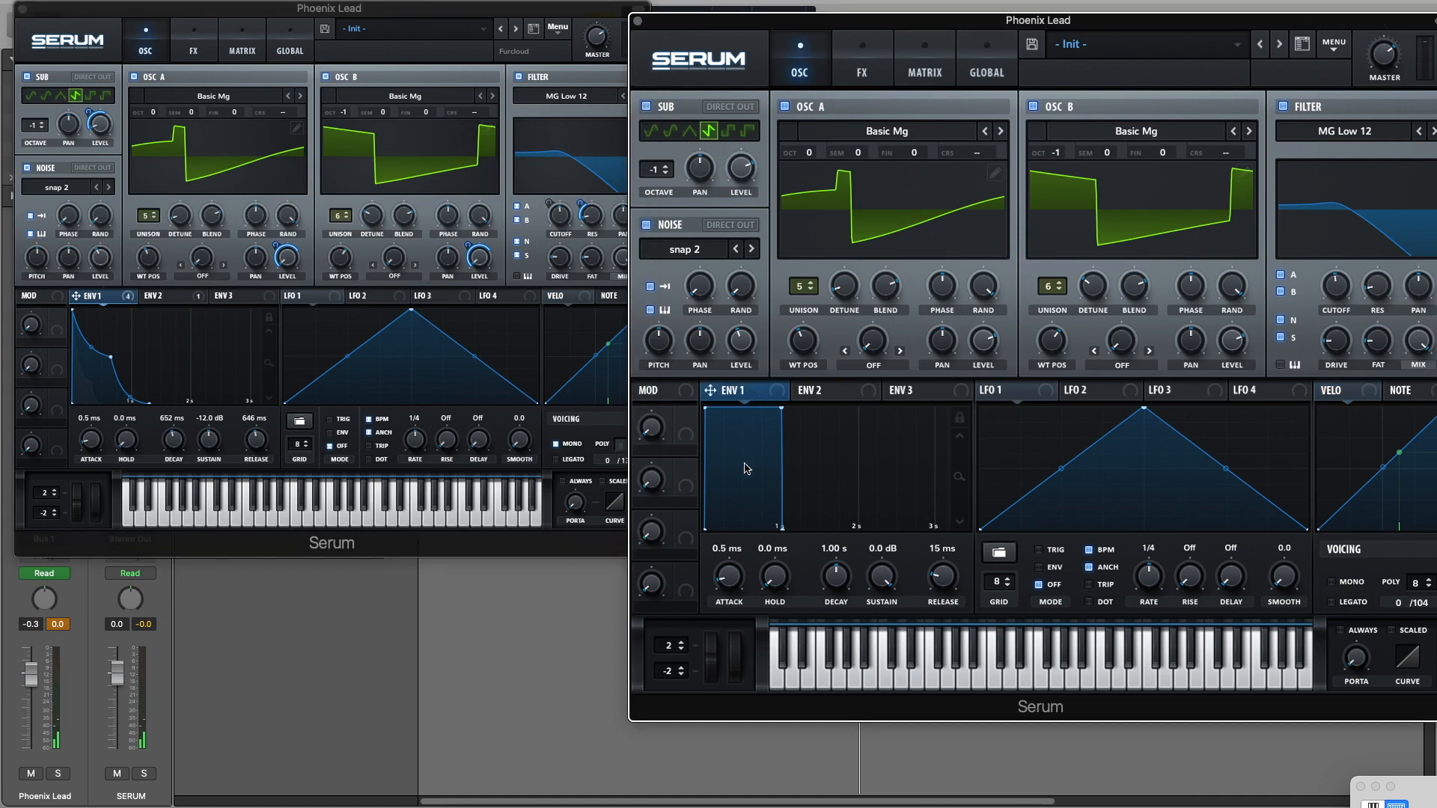
drag(835, 575, 832, 581)
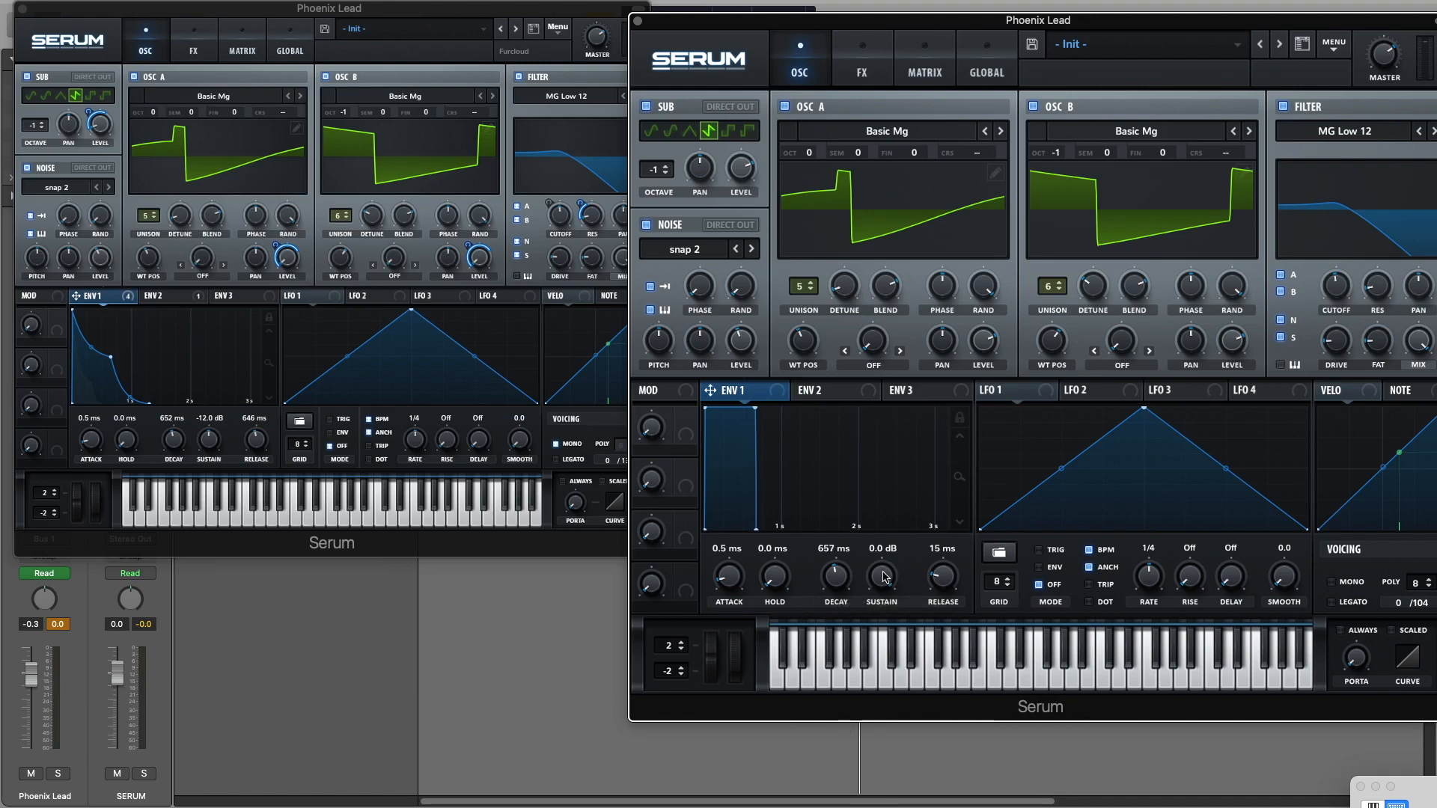
drag(884, 590, 876, 650)
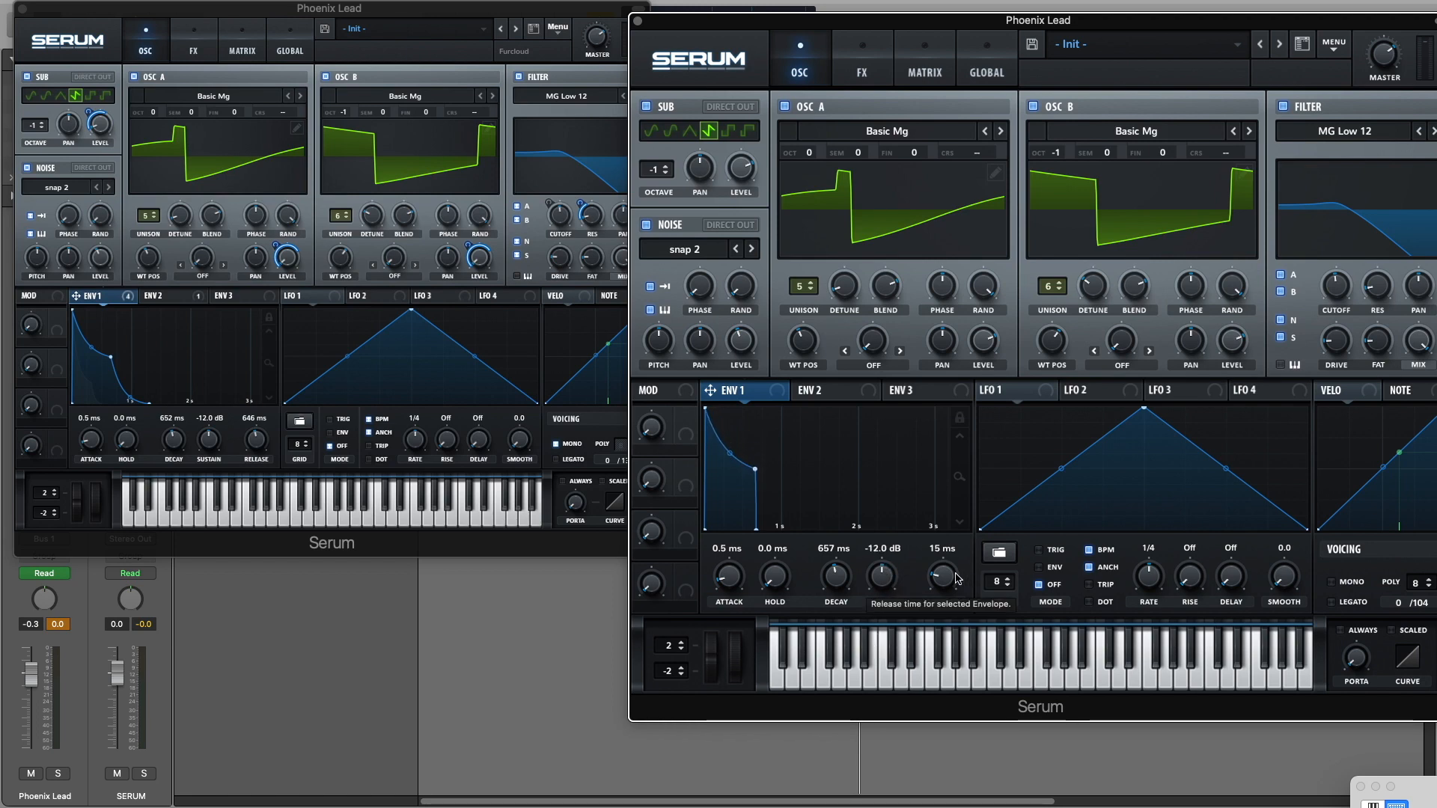
drag(957, 578, 962, 539)
key(space)
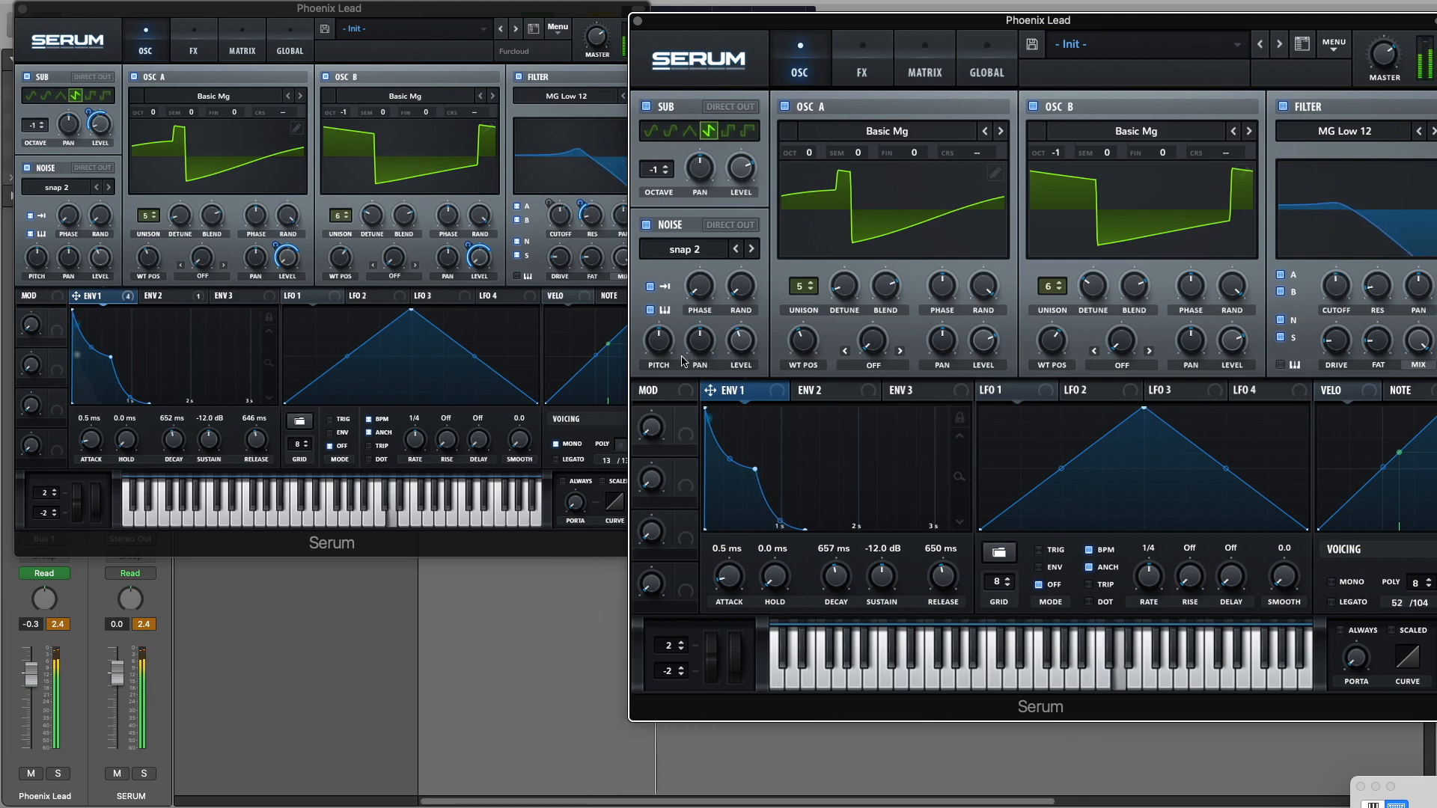
Step: Lower the oscillator and sub levels, and assign Envelope 1 to the levels of oscillator A, with amount 72, and oscillator B
click(110, 299)
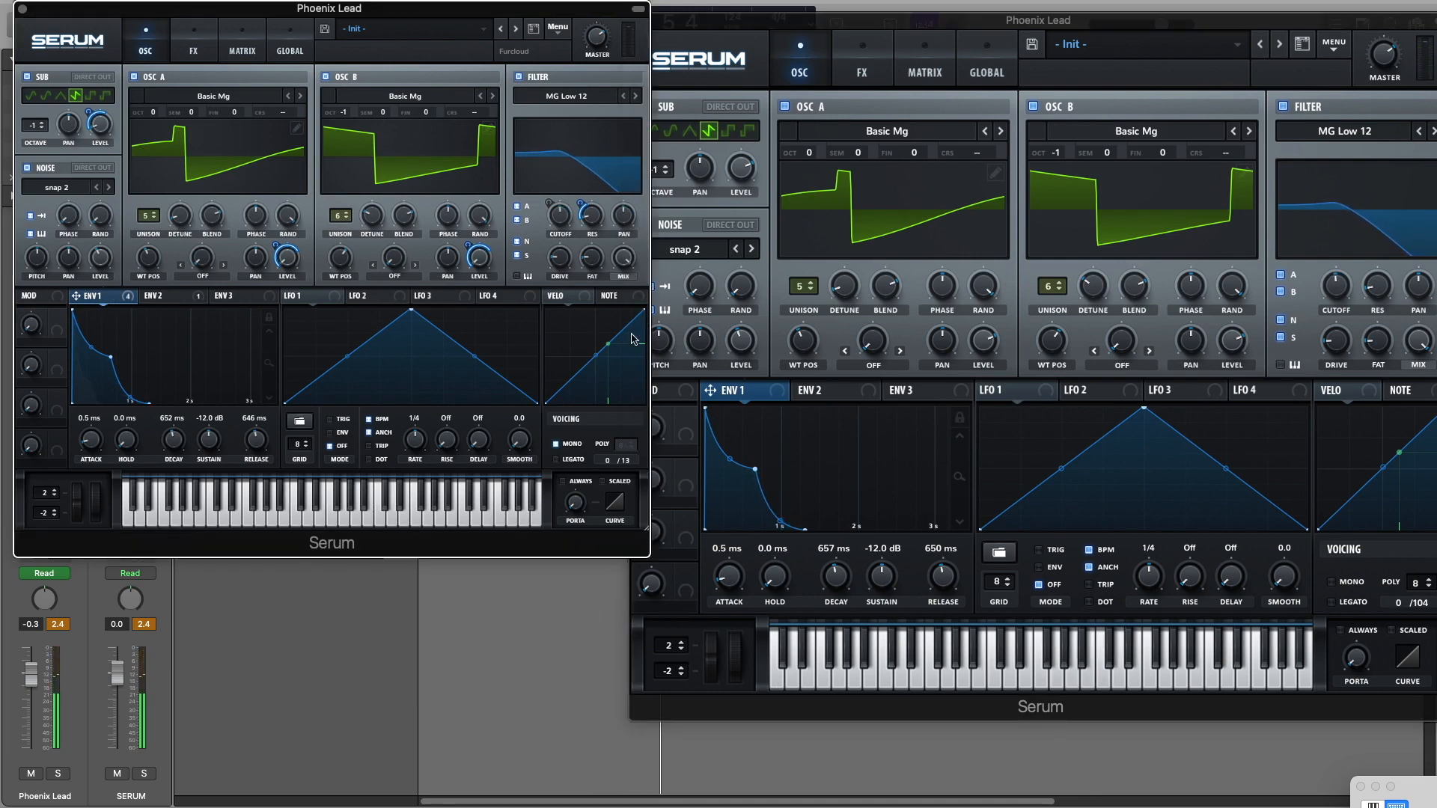
drag(984, 333, 964, 457)
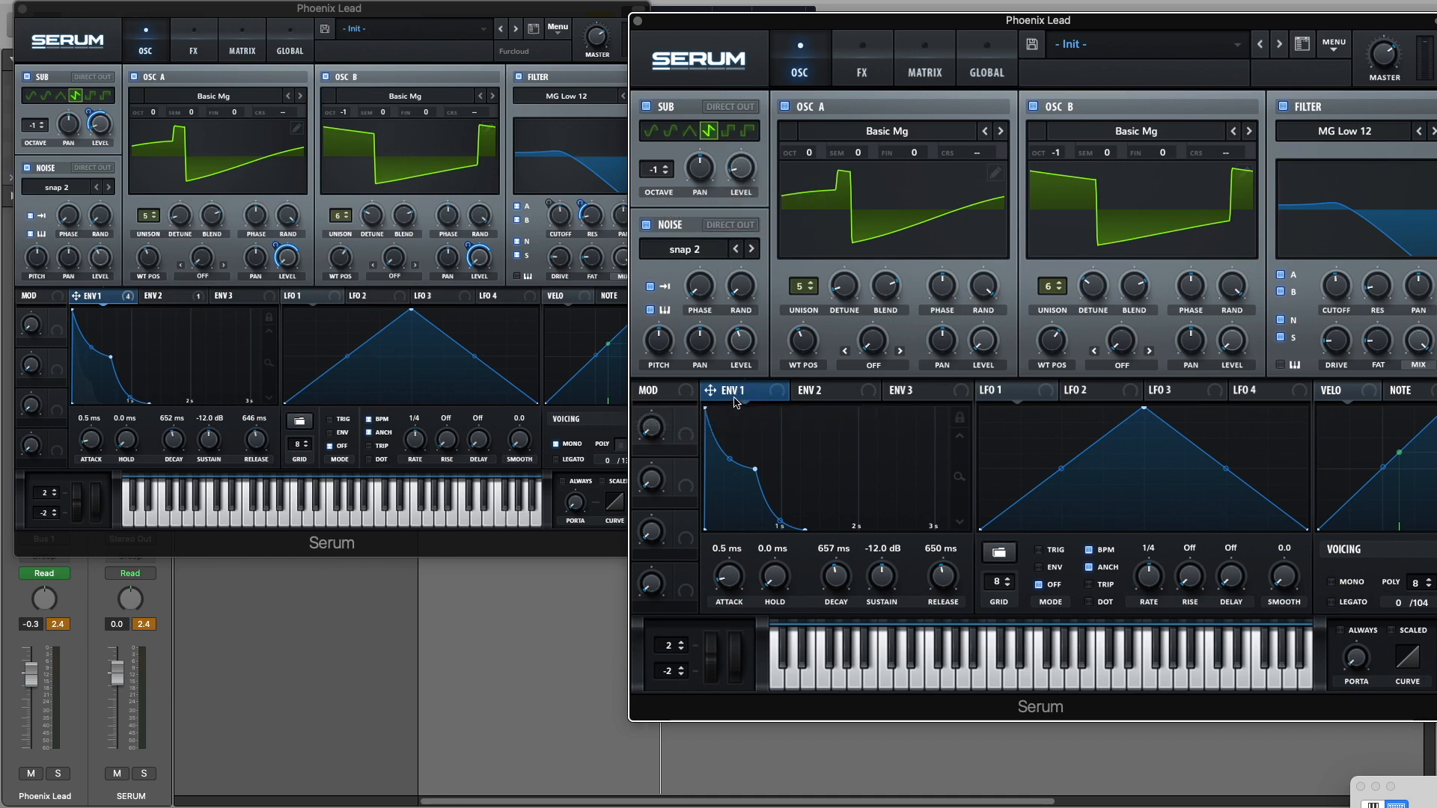
drag(737, 397, 974, 320)
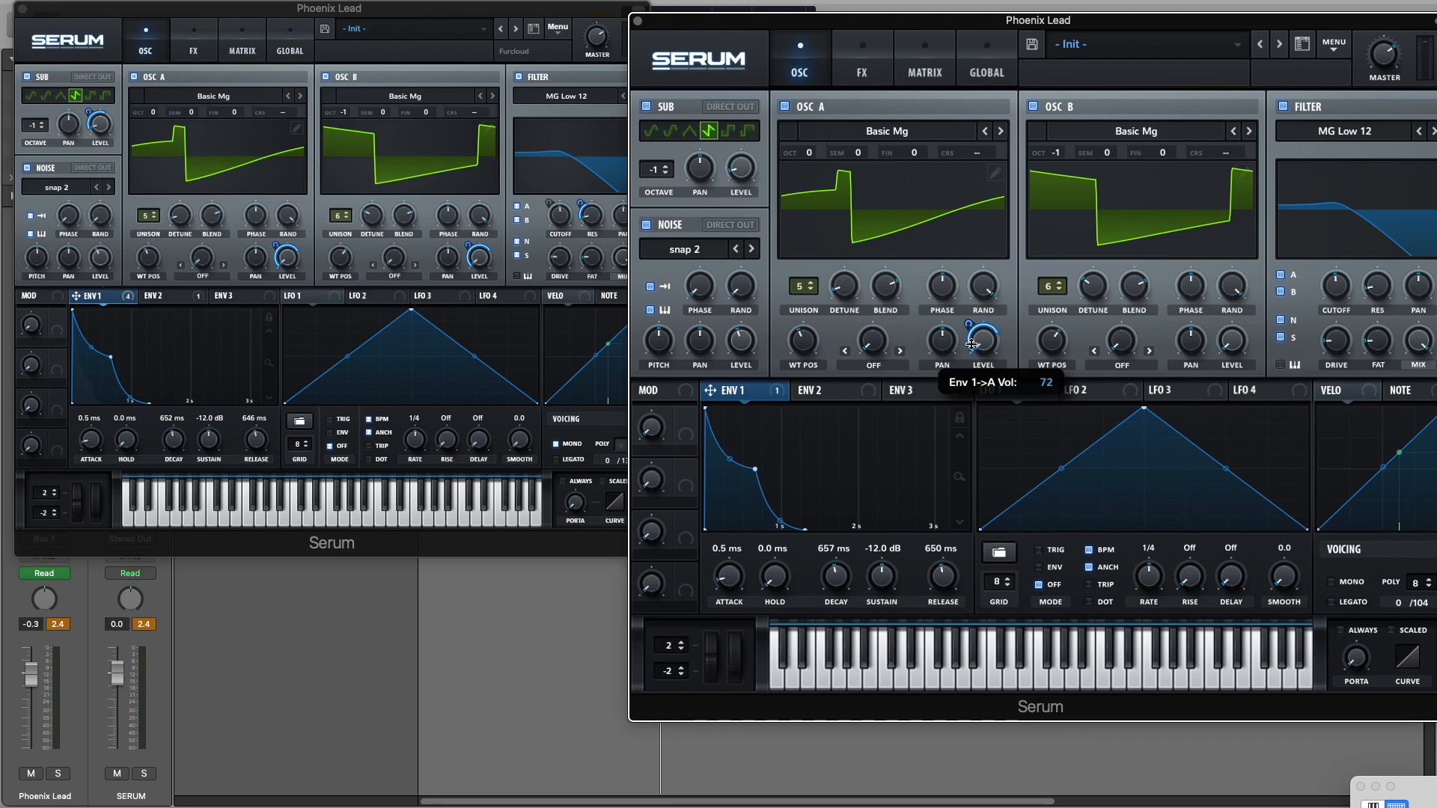
drag(769, 395, 1234, 346)
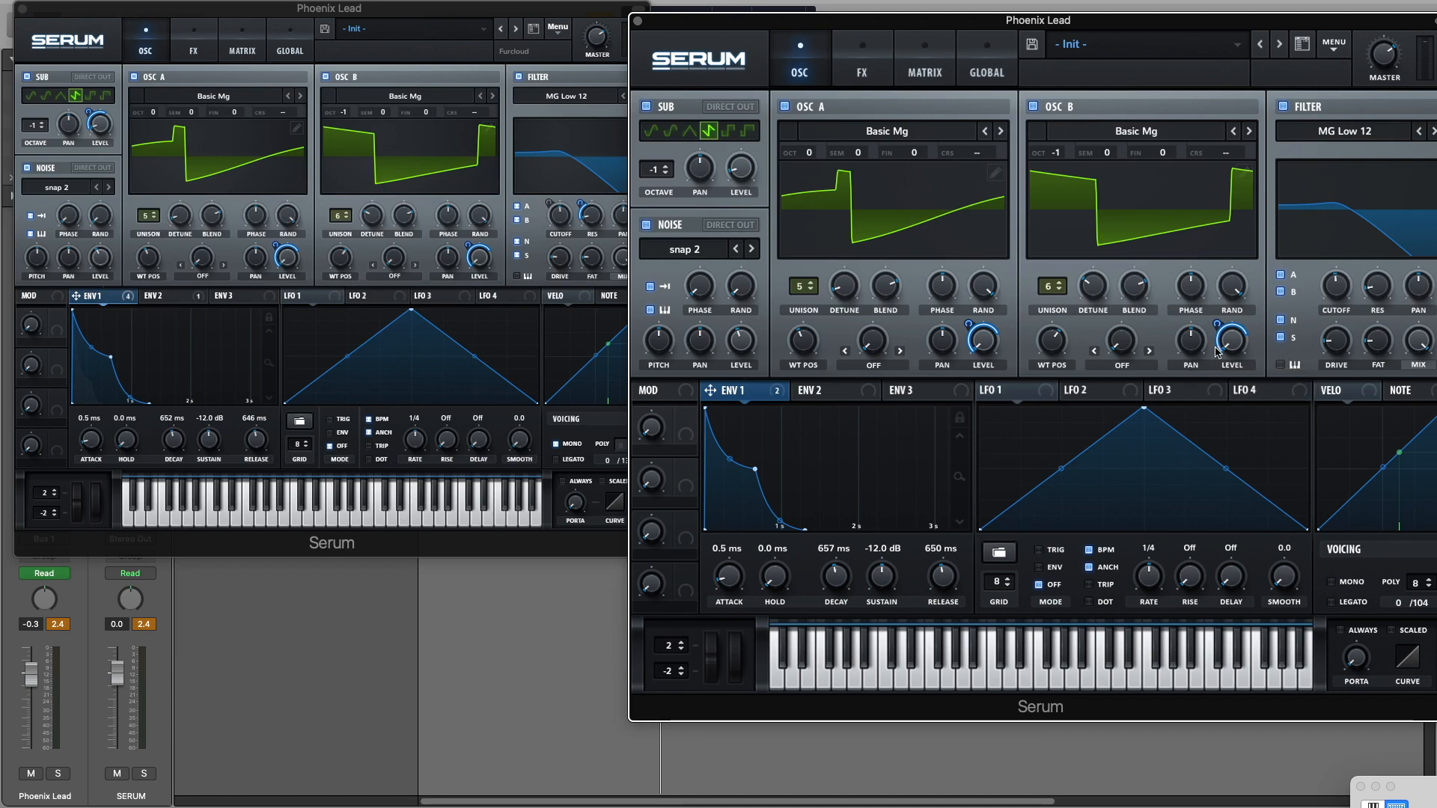
Step: Assign Envelope 1 to the sub oscillator's level and the filter's resonance, and audition the lead
mouse_move(756, 396)
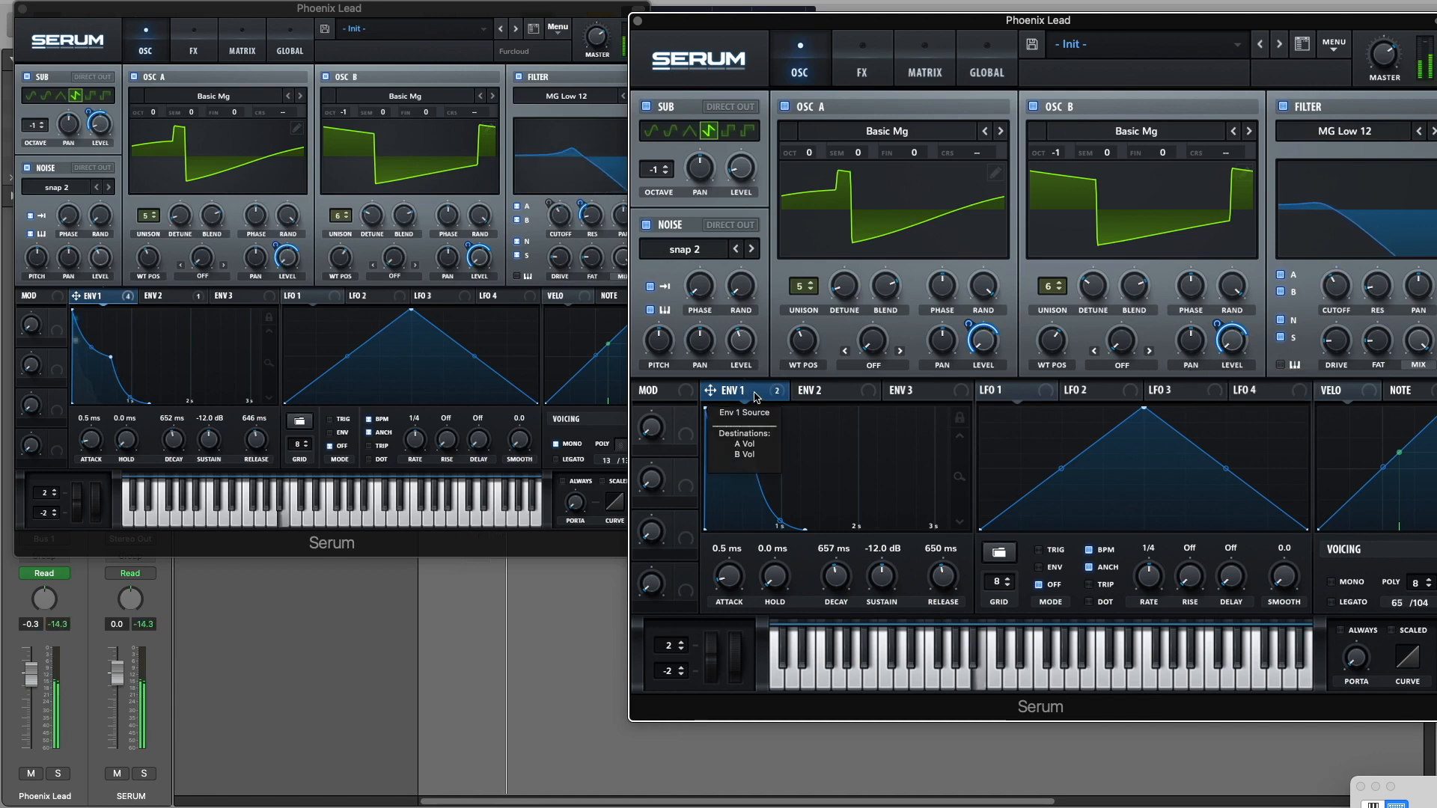
drag(756, 396, 738, 221)
drag(742, 161, 732, 183)
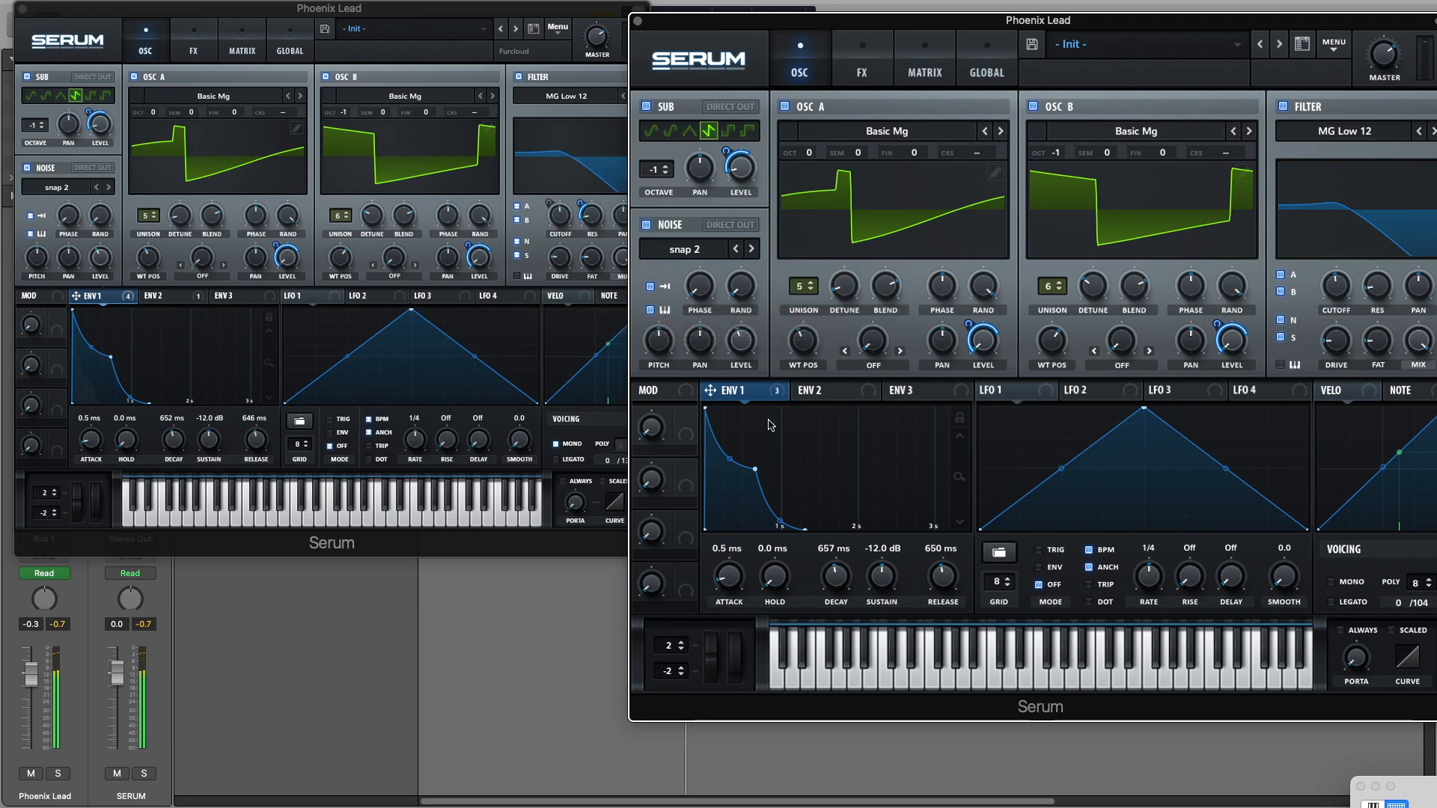
mouse_move(730, 400)
mouse_down()
mouse_move(1207, 363)
mouse_move(1263, 343)
mouse_move(981, 395)
mouse_move(745, 396)
mouse_up()
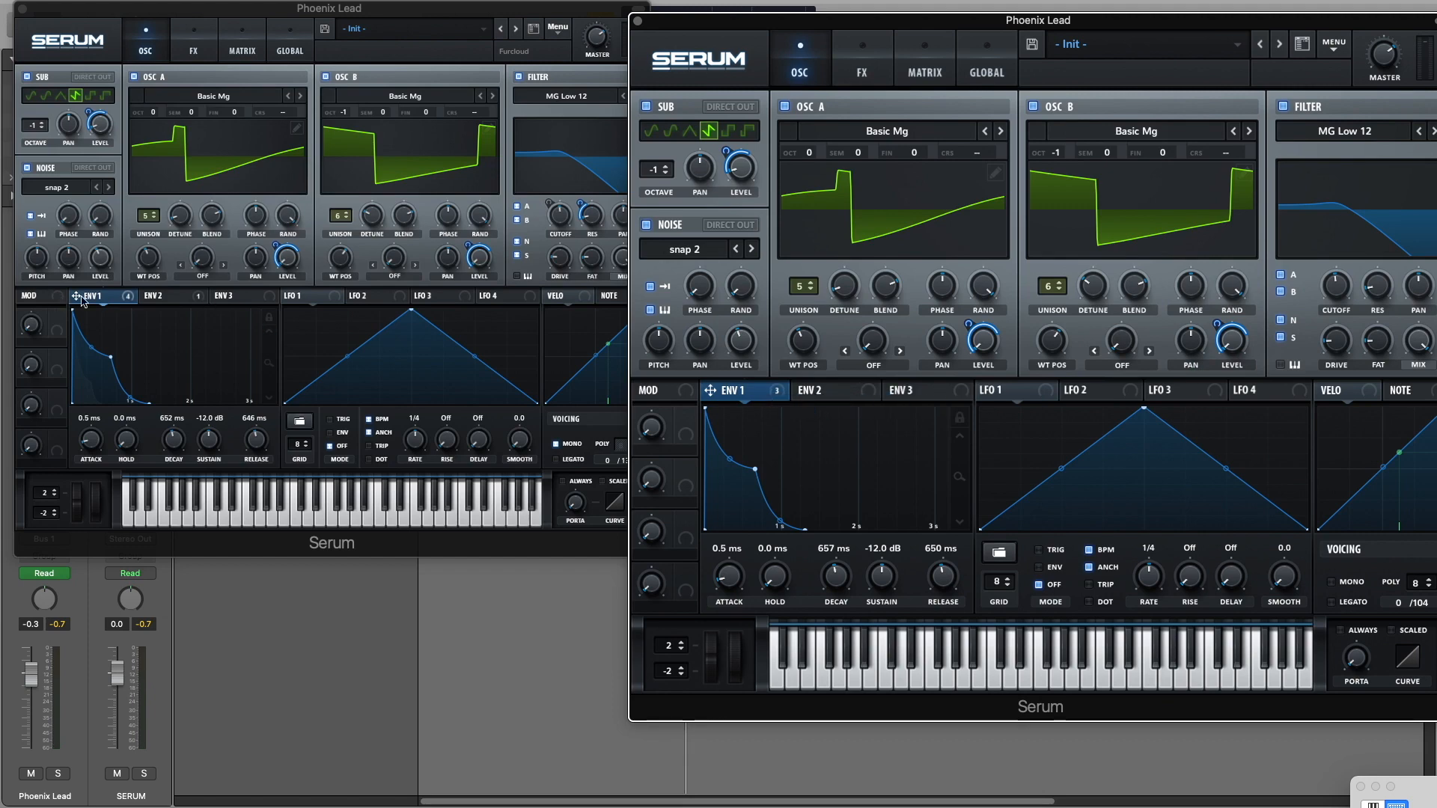
click(117, 298)
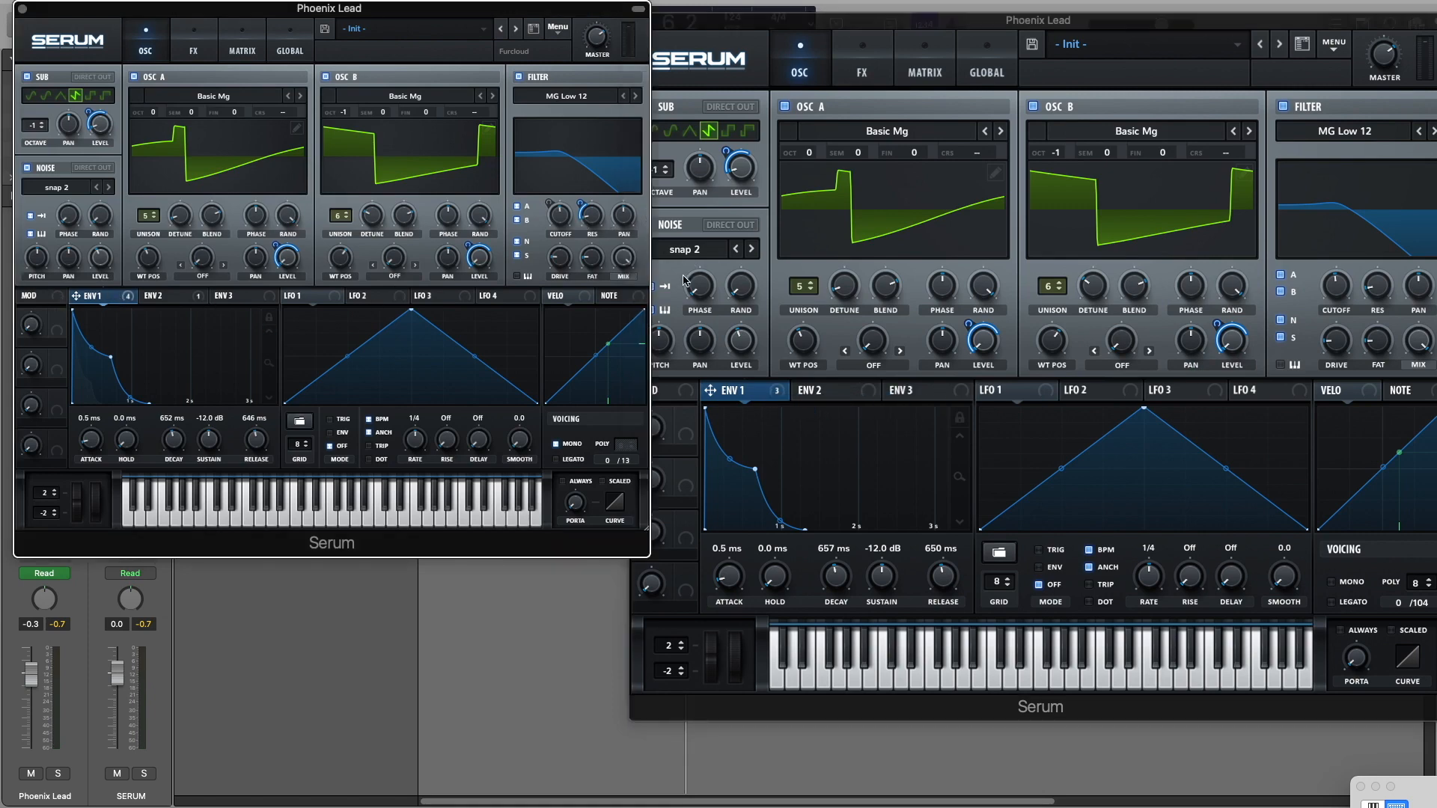
drag(771, 386, 1360, 280)
key(space)
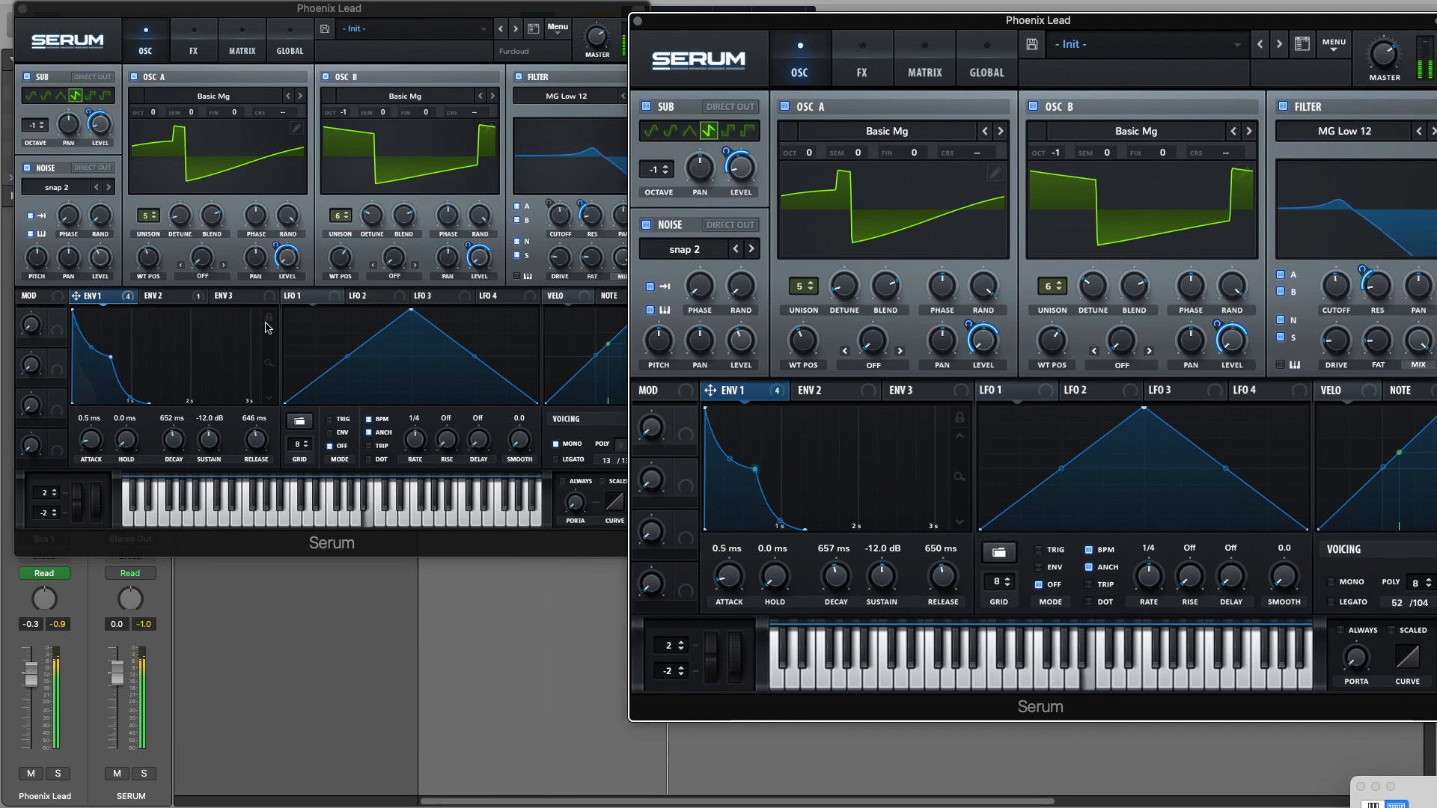
Step: Compare with Envelope 2 of the reference patch and assign Envelope 2 to the filter cutoff
click(163, 298)
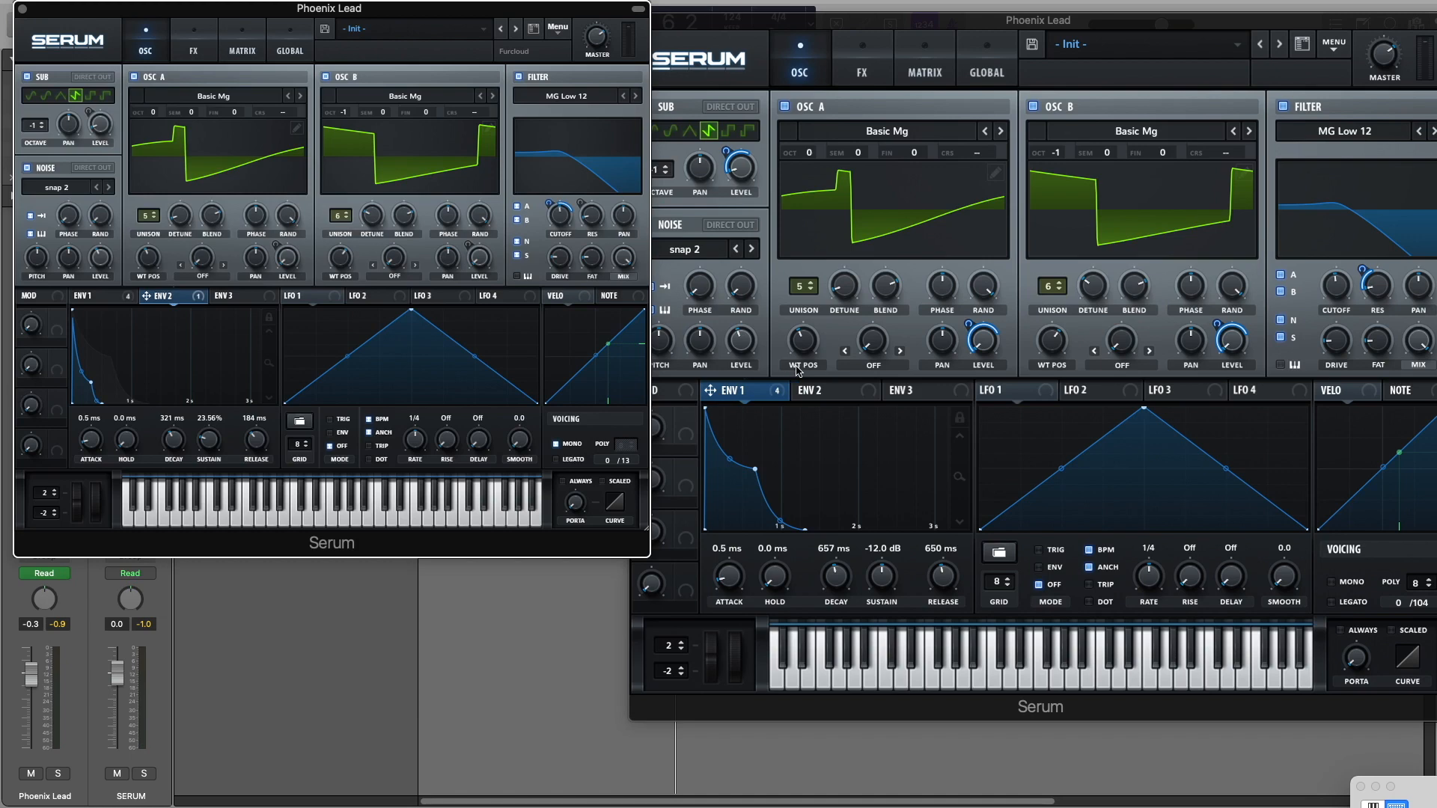
click(823, 389)
drag(841, 400, 1323, 292)
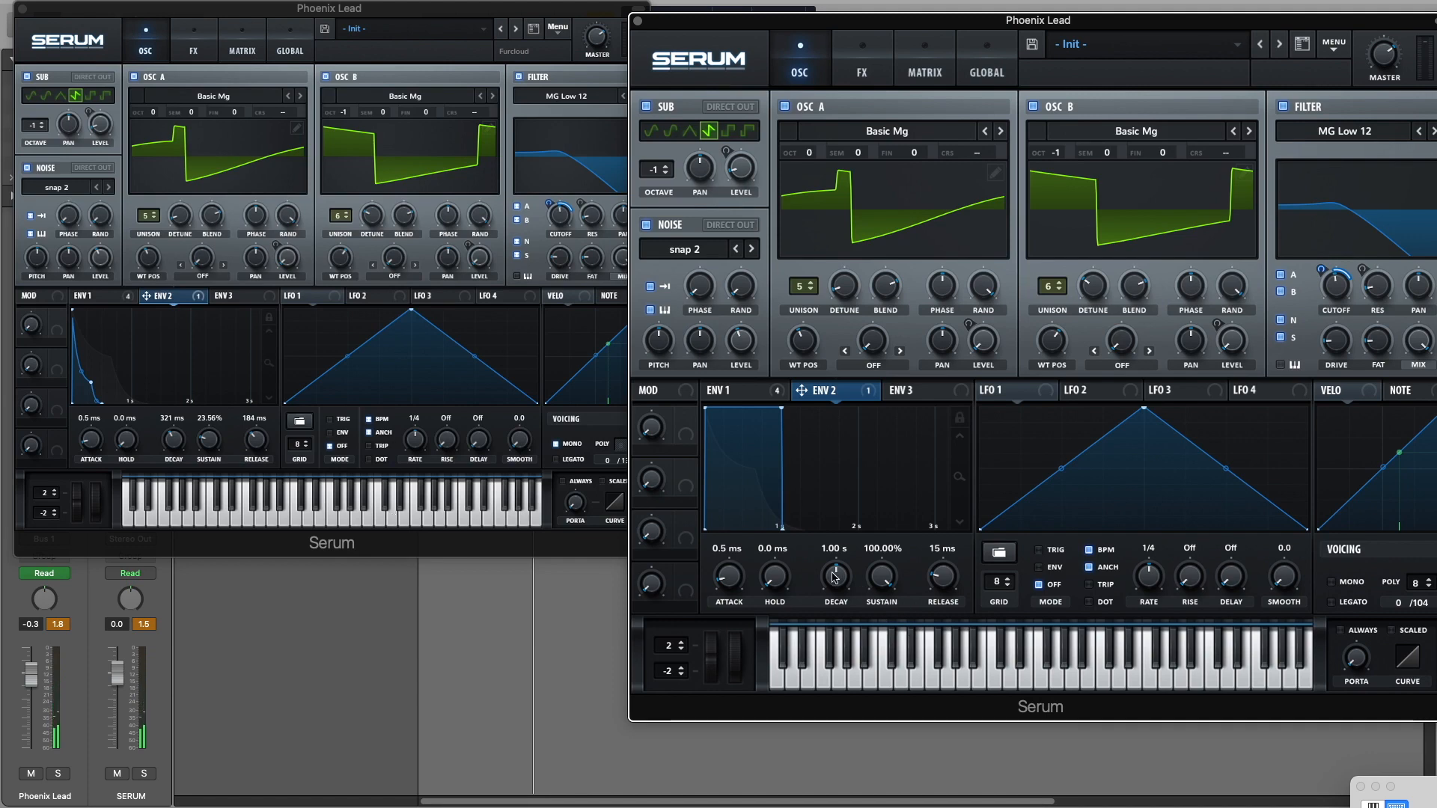
Step: Set Envelope 2's decay to 323 ms, sustain to 23.84% and release to 185 ms, and enable mono voicing
drag(835, 577, 831, 605)
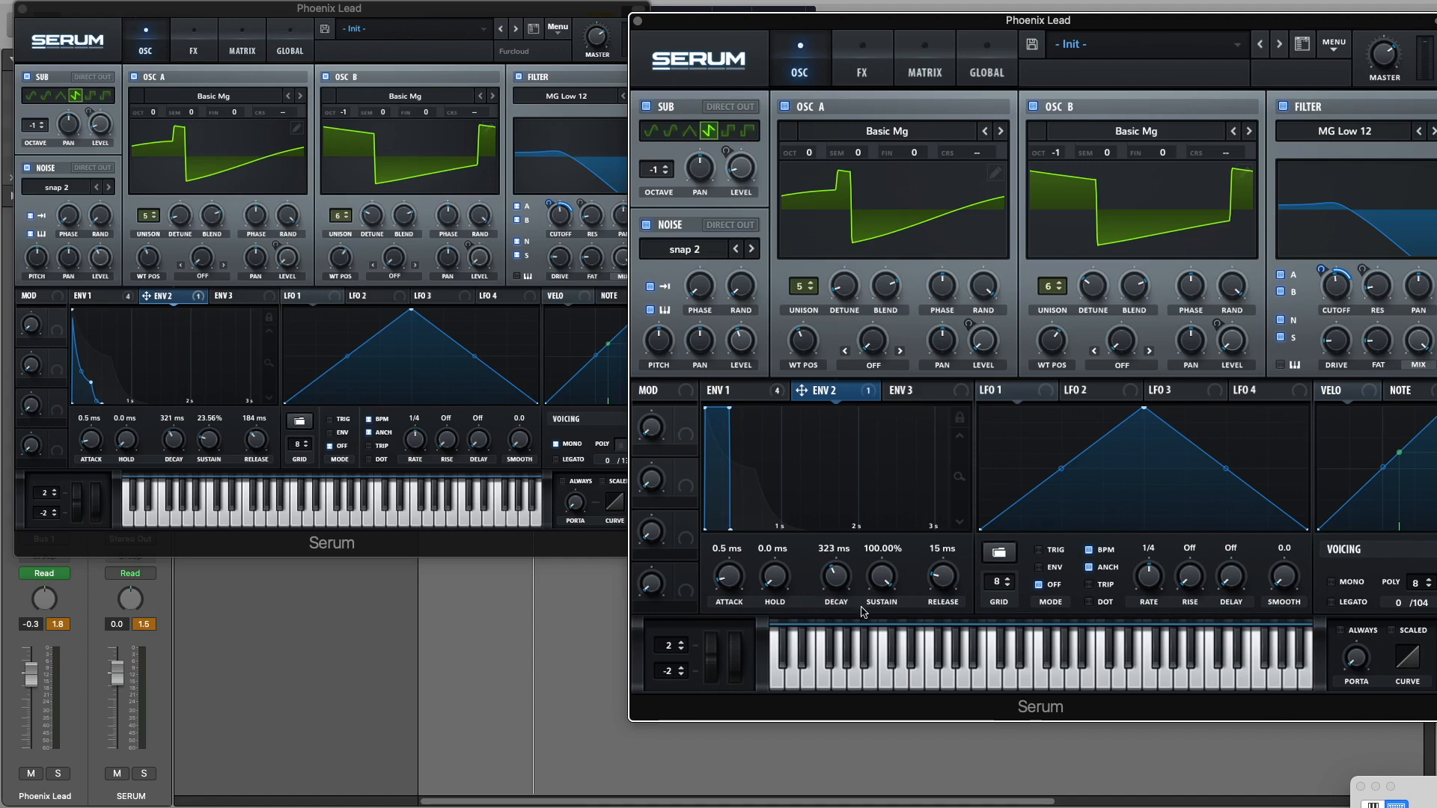
drag(881, 582, 876, 697)
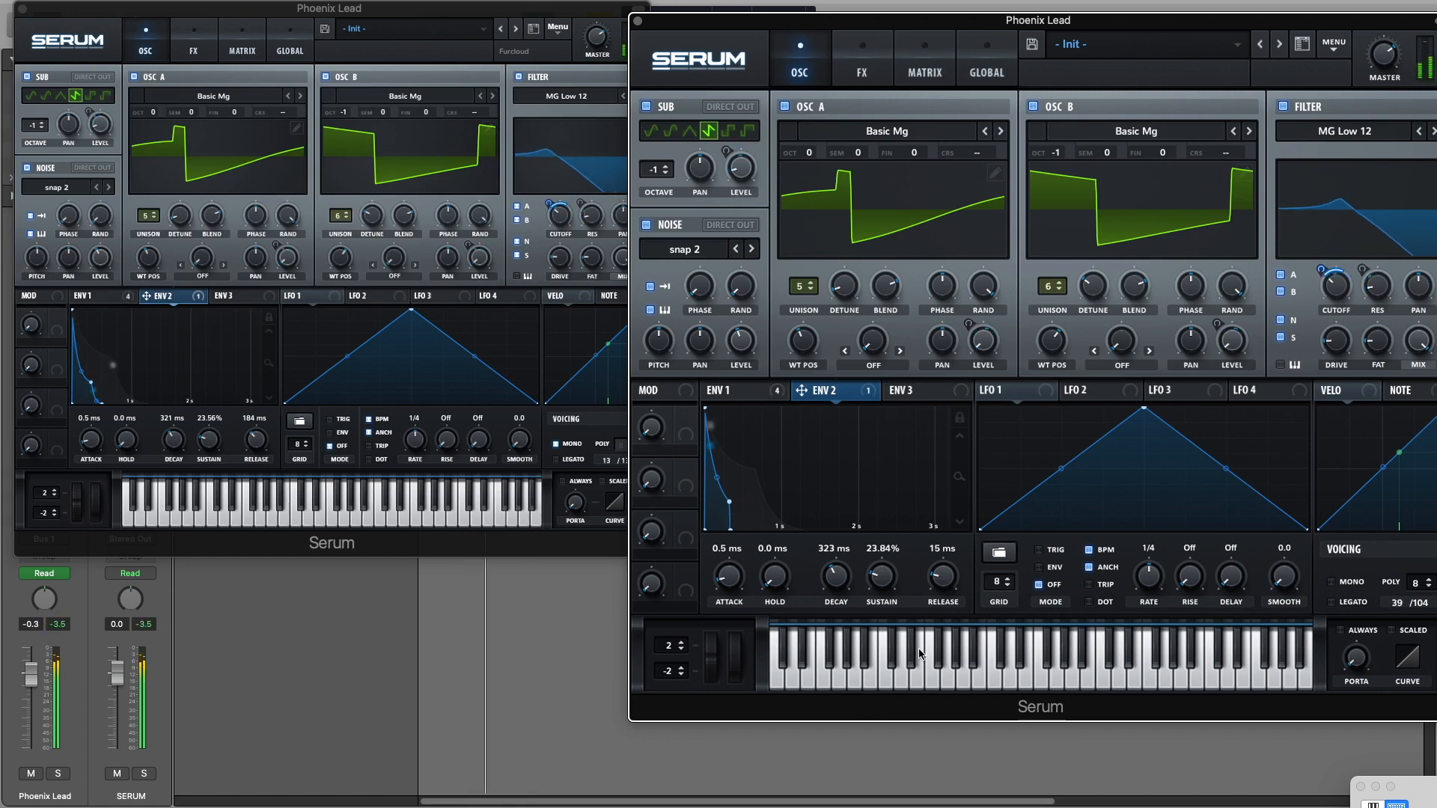
mouse_move(947, 585)
mouse_down()
mouse_move(950, 550)
mouse_move(945, 573)
mouse_move(948, 561)
mouse_up()
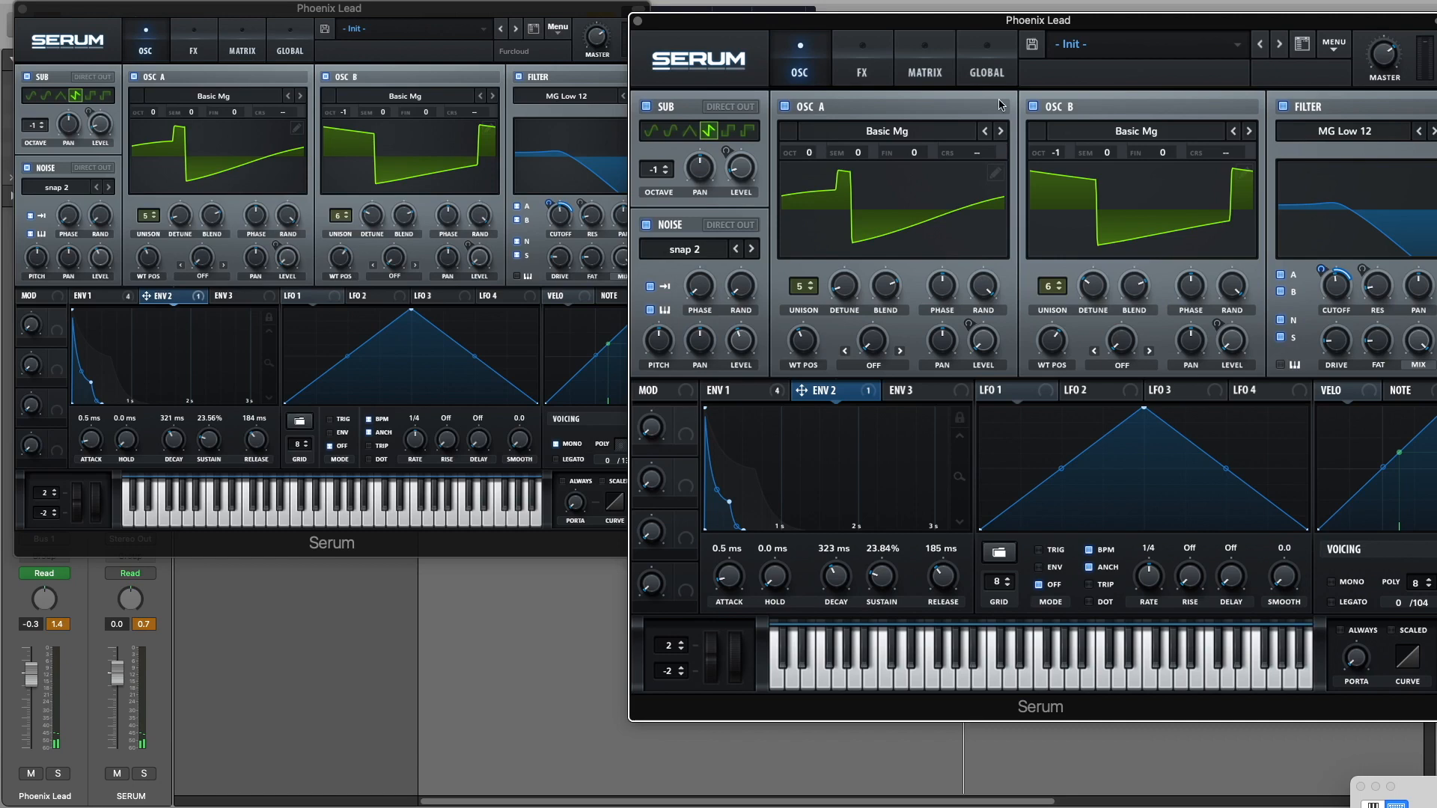
click(1333, 582)
Step: Enable the compressor effect in multiband mode with a reduced mix, and place it first in the effects chain
mouse_move(554, 10)
mouse_down()
mouse_move(520, 9)
mouse_move(575, 54)
mouse_move(538, 25)
mouse_up()
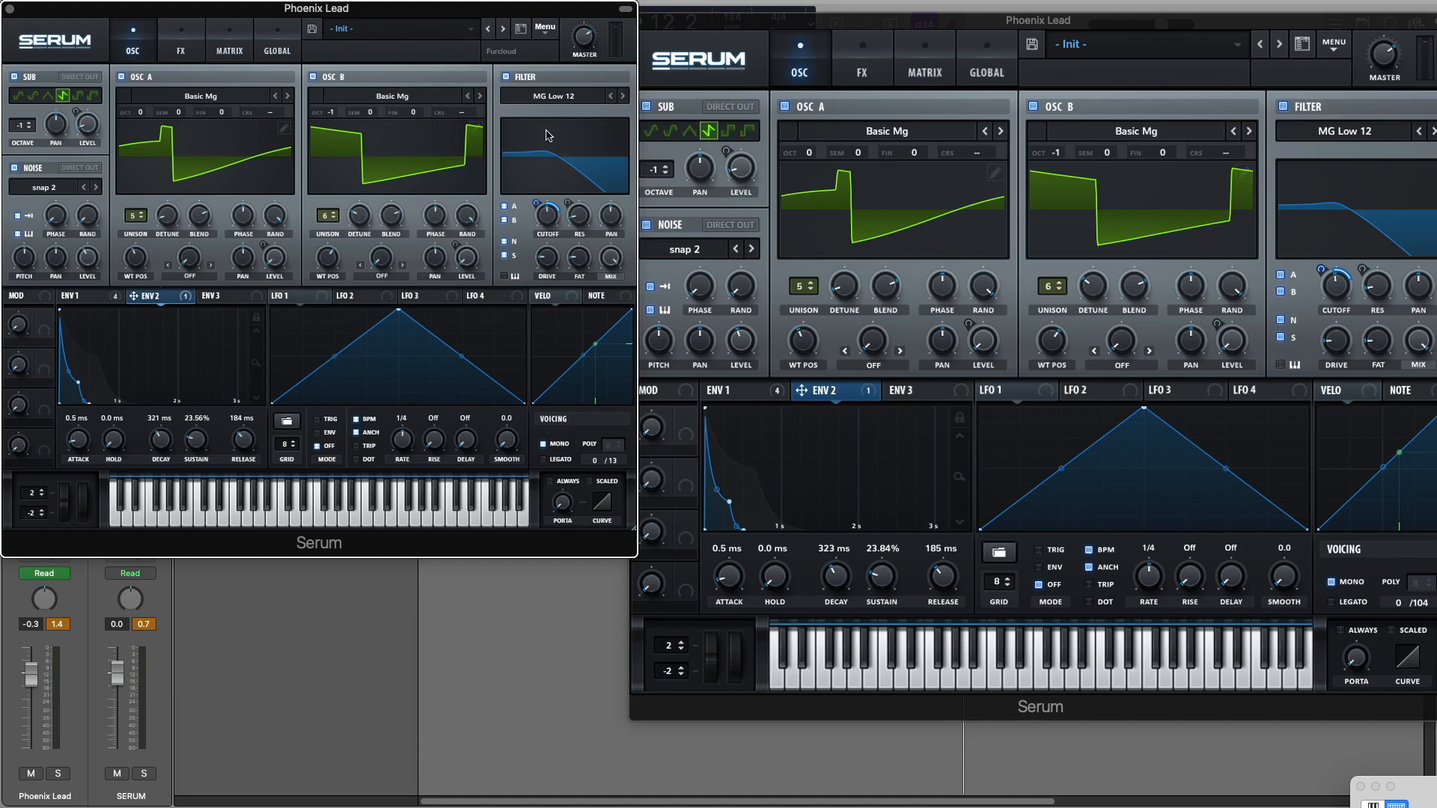
click(857, 69)
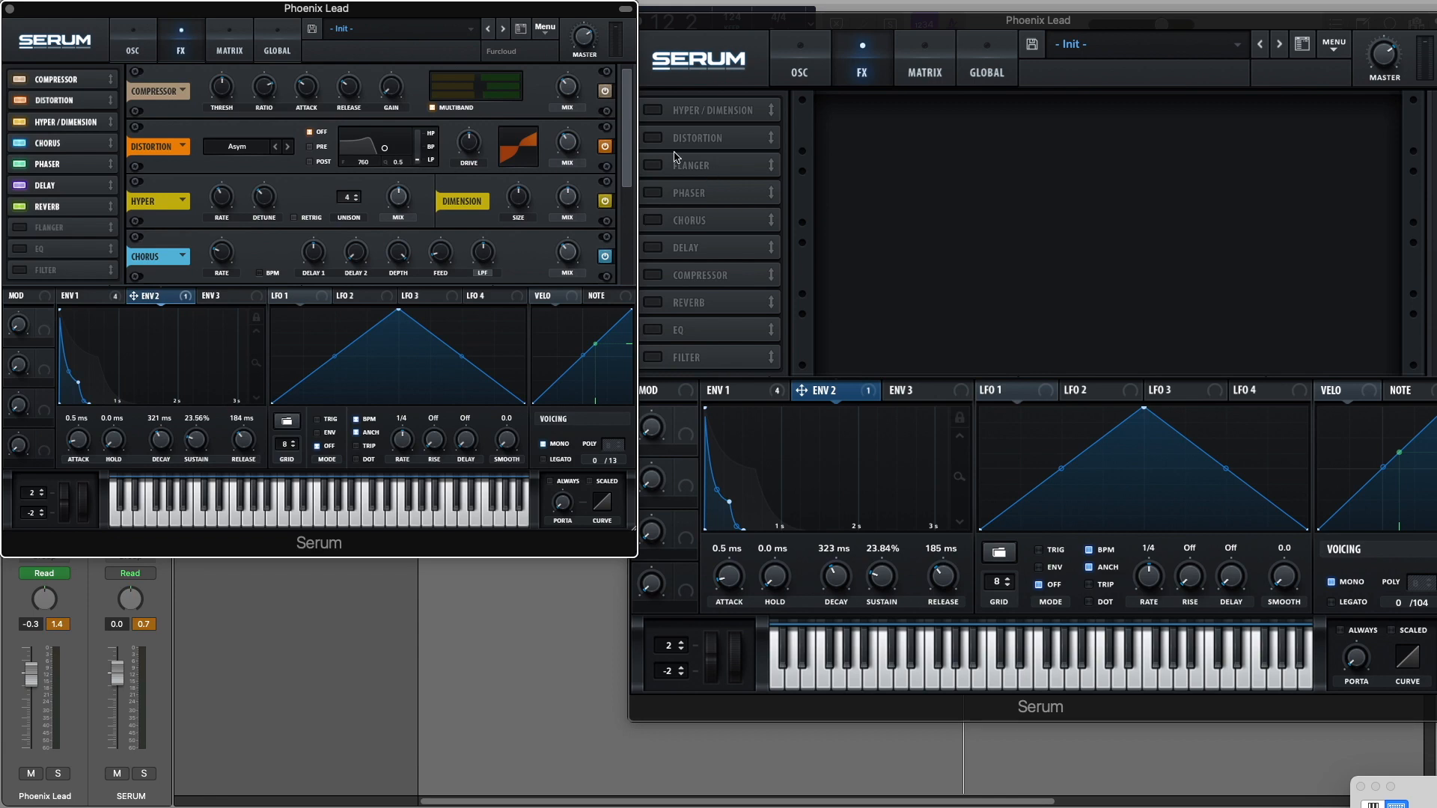
click(656, 276)
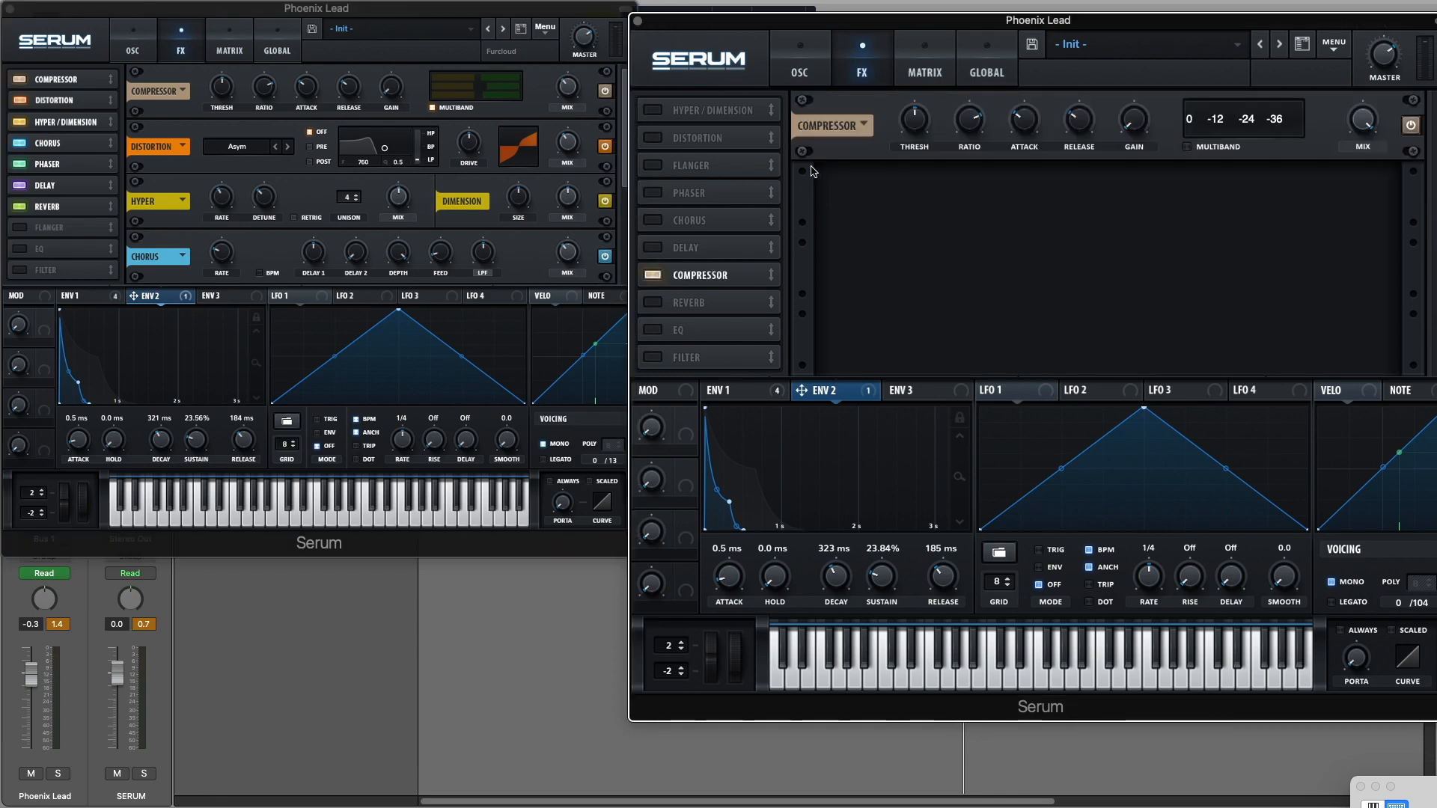
click(1186, 147)
drag(1363, 121, 1352, 208)
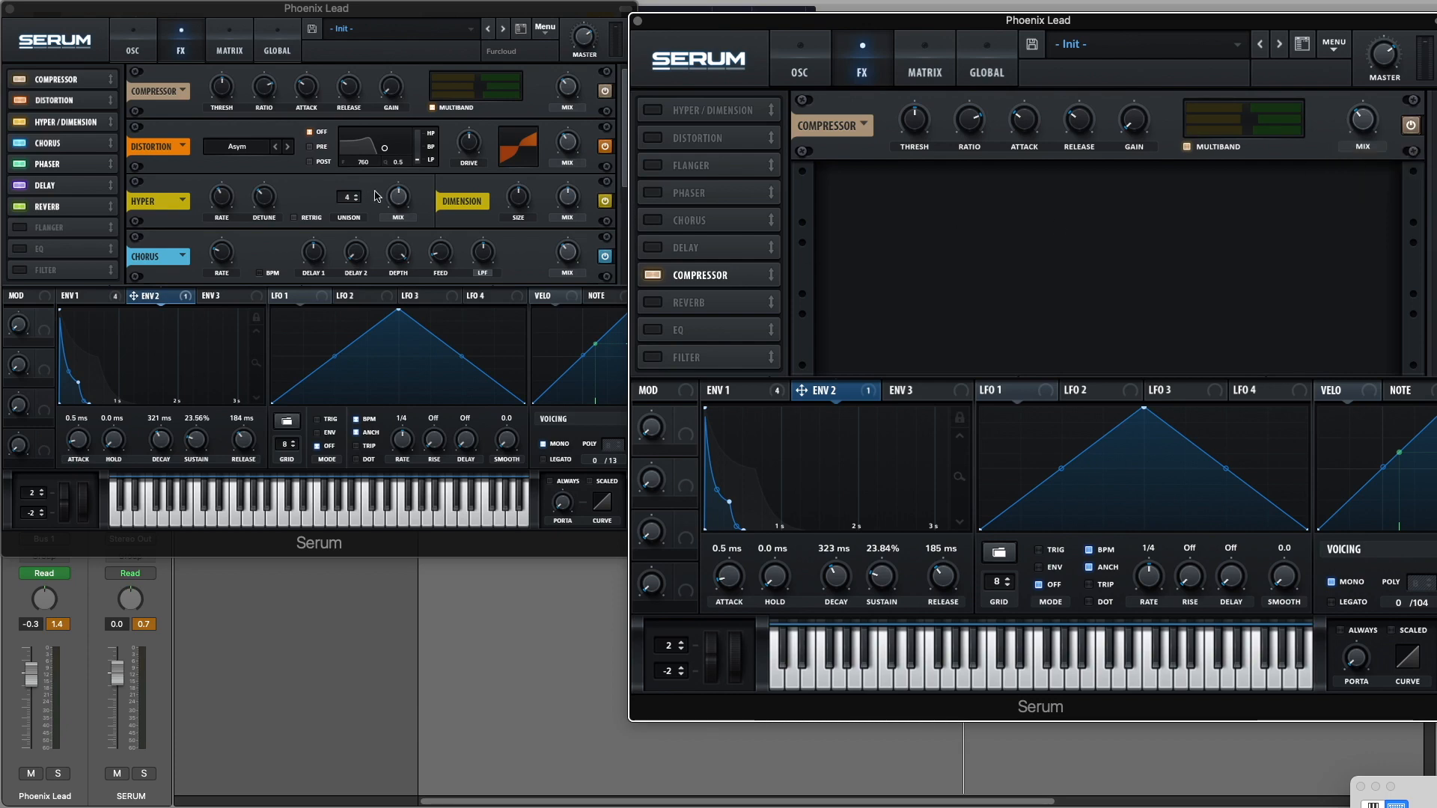
drag(707, 271, 689, 80)
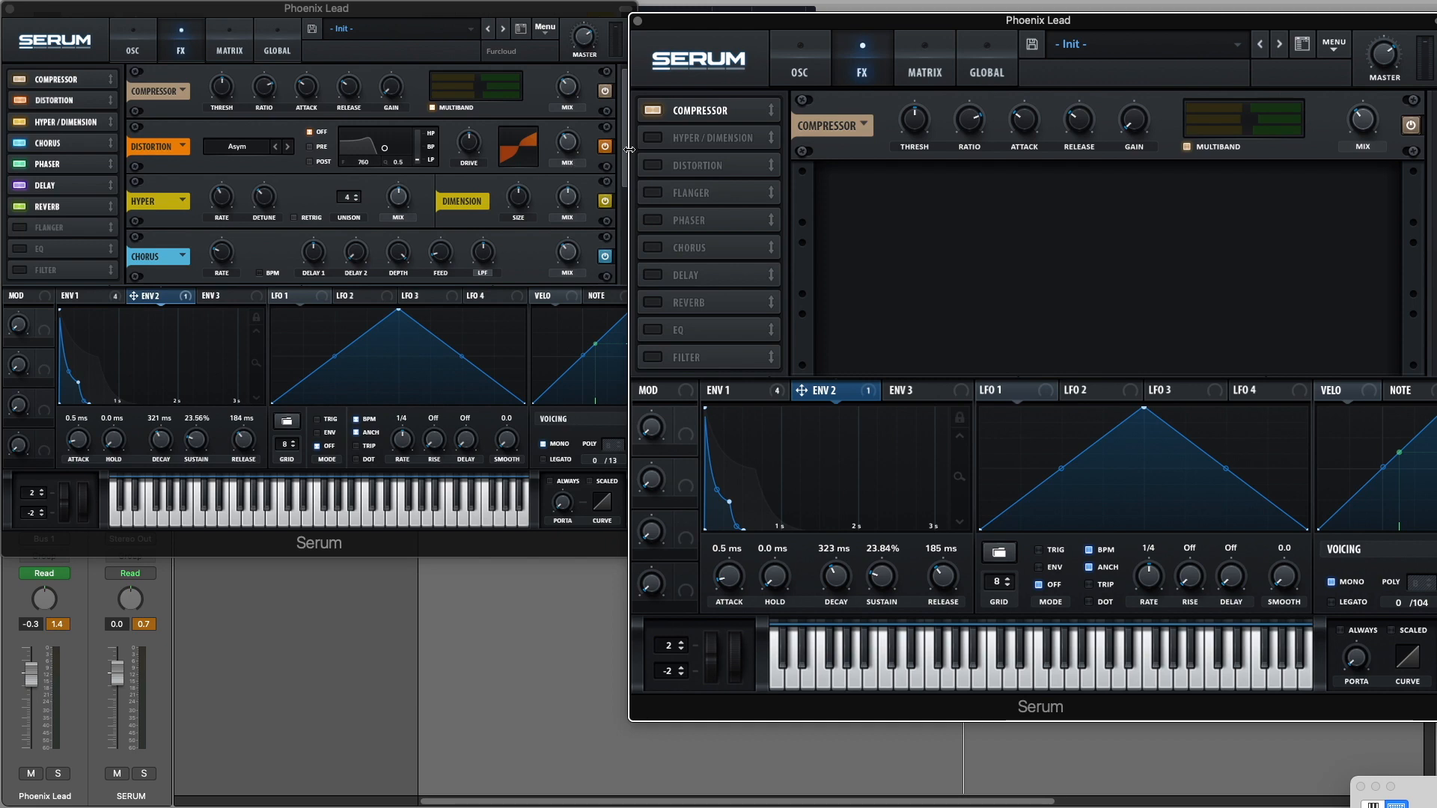
Step: Add Distortion and Hyper/Dimension to the effects chain directly after the compressor, in that order
drag(626, 139, 629, 61)
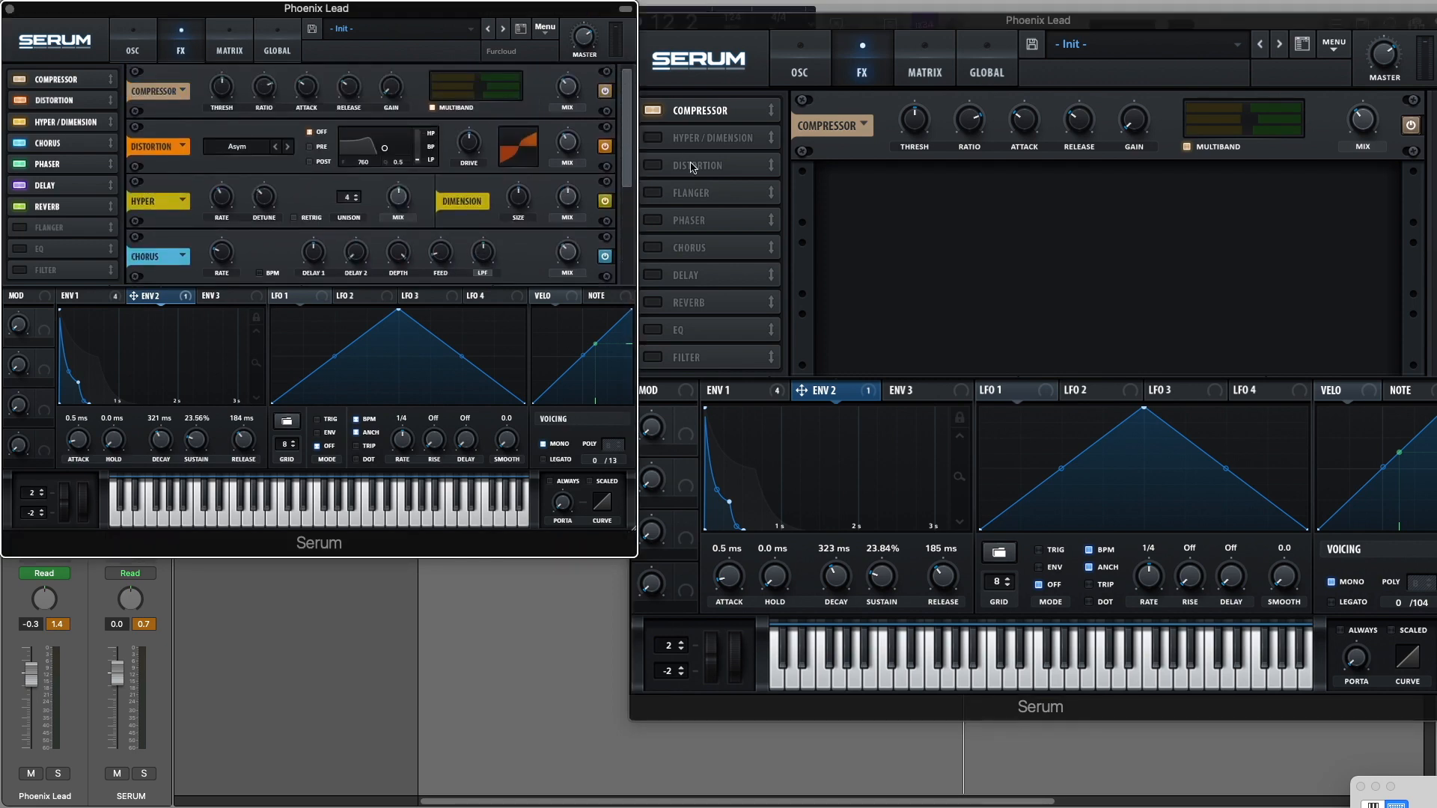
click(654, 166)
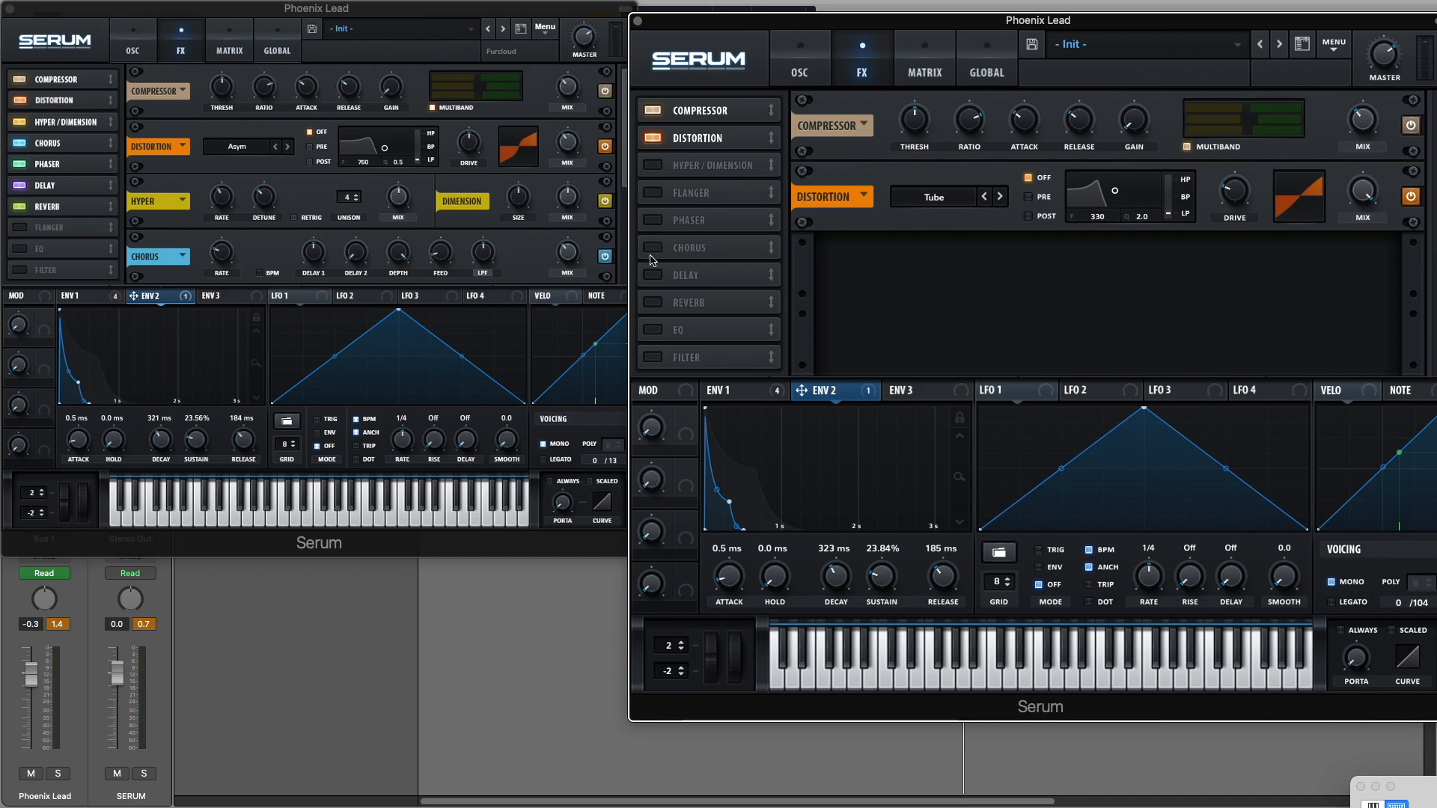
click(651, 166)
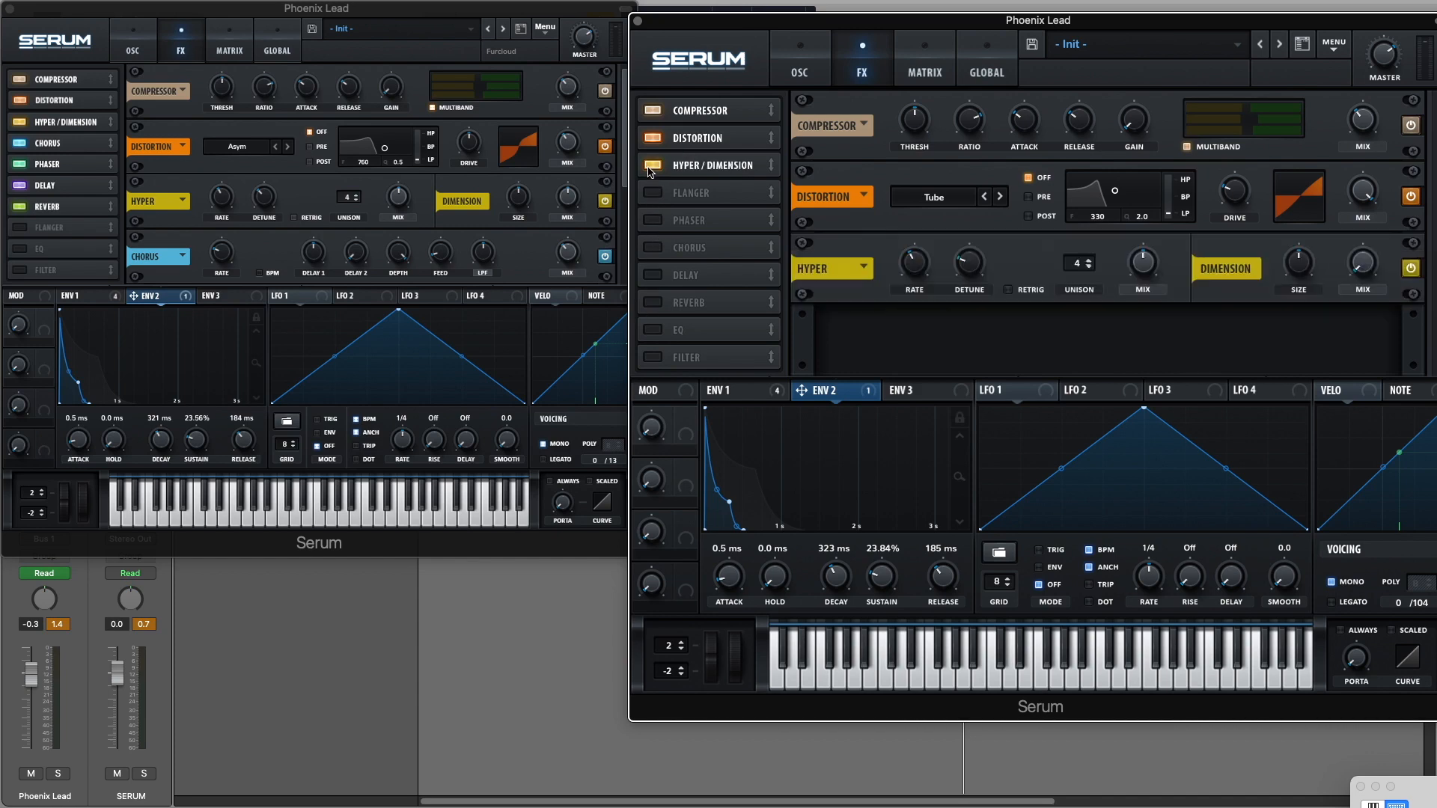
Step: Enable the Chorus and Phaser effects and order them after Hyper/Dimension, with Chorus ahead of Phaser
click(652, 248)
drag(627, 157, 616, 257)
click(652, 217)
drag(702, 244, 702, 193)
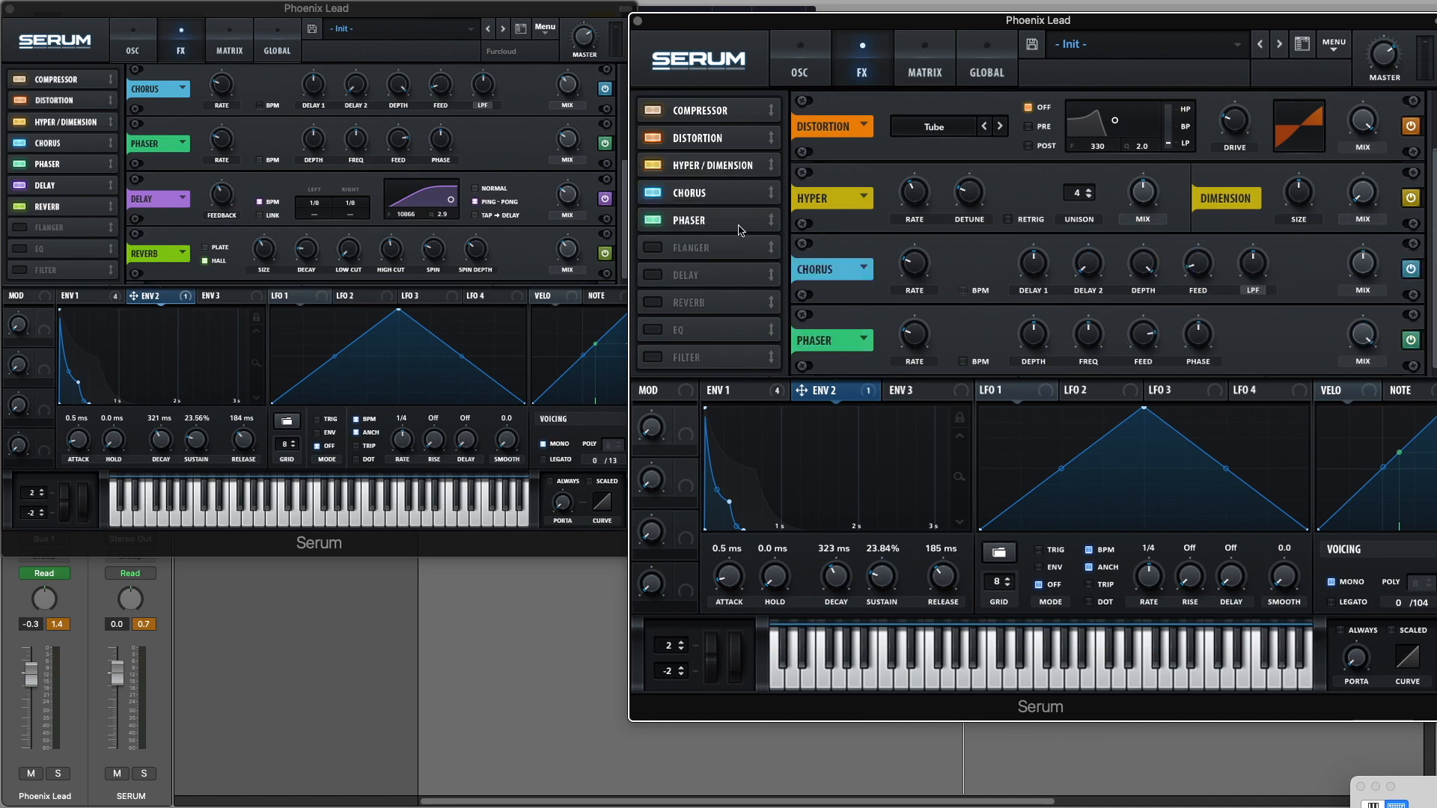
Step: Enable the Delay and Reverb effects and move them up the chain to directly follow the Phaser
click(653, 276)
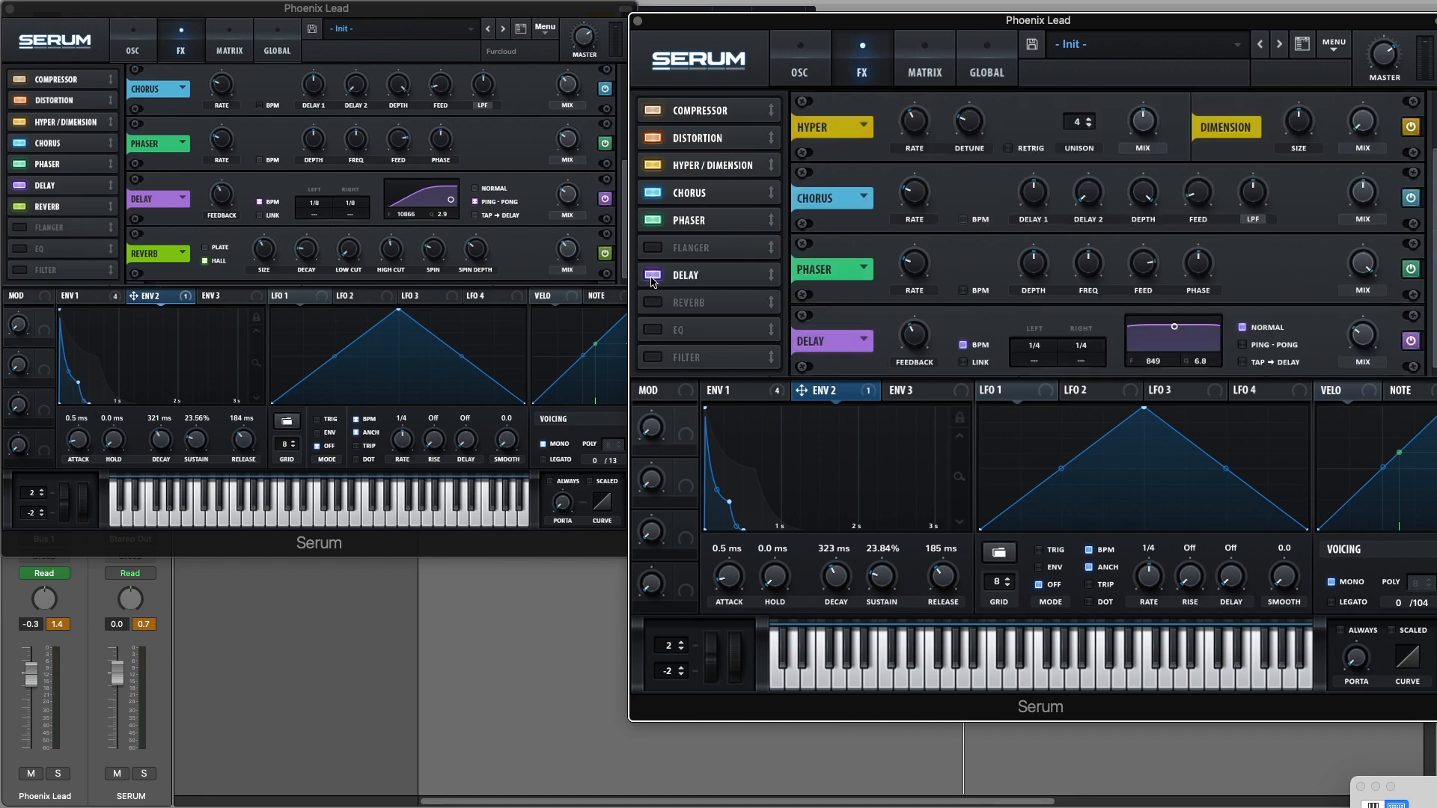
click(654, 304)
drag(692, 276, 686, 244)
drag(689, 303, 687, 267)
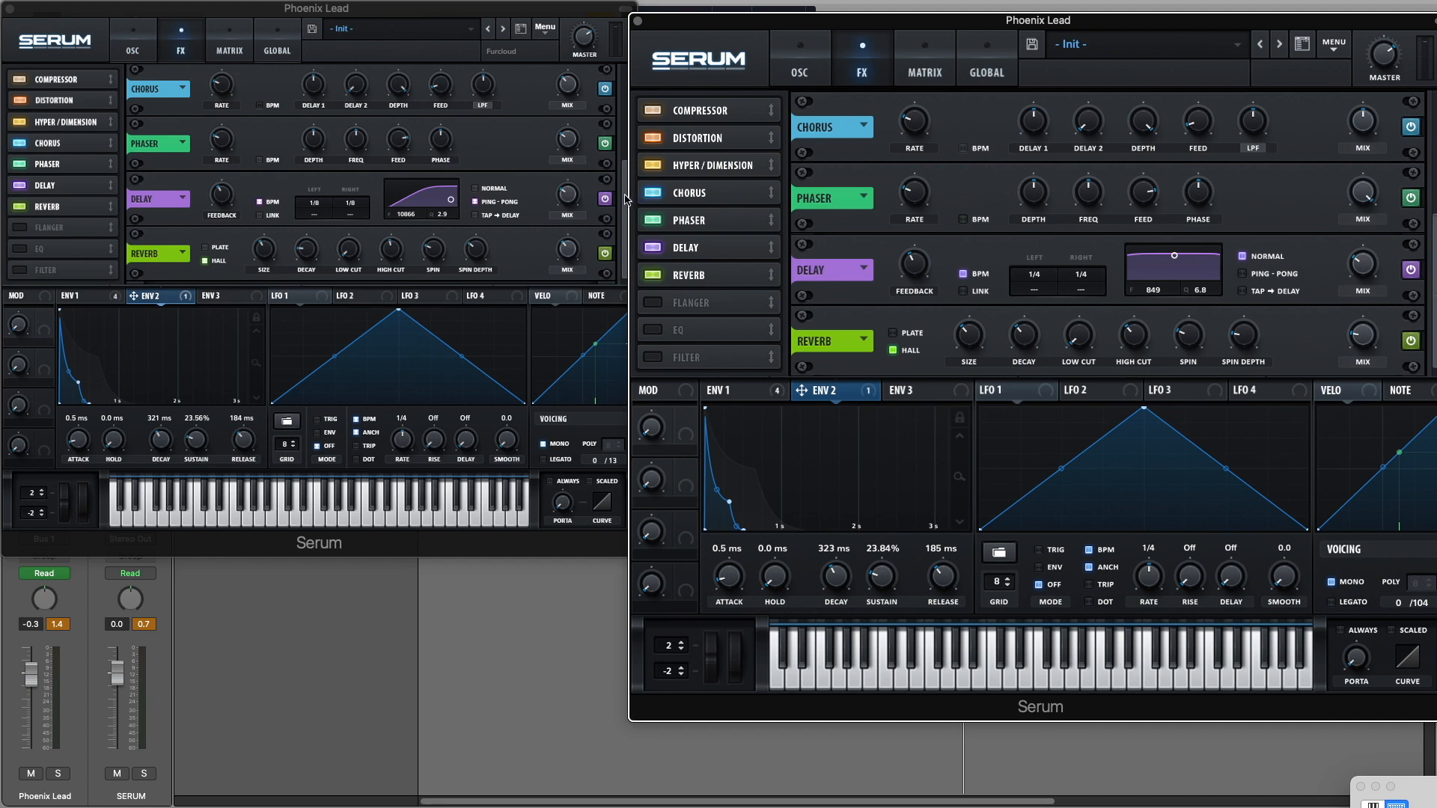
Step: Compare the distortion with the reference patch and set the recreated patch's distortion type to Asym
drag(624, 200, 616, 67)
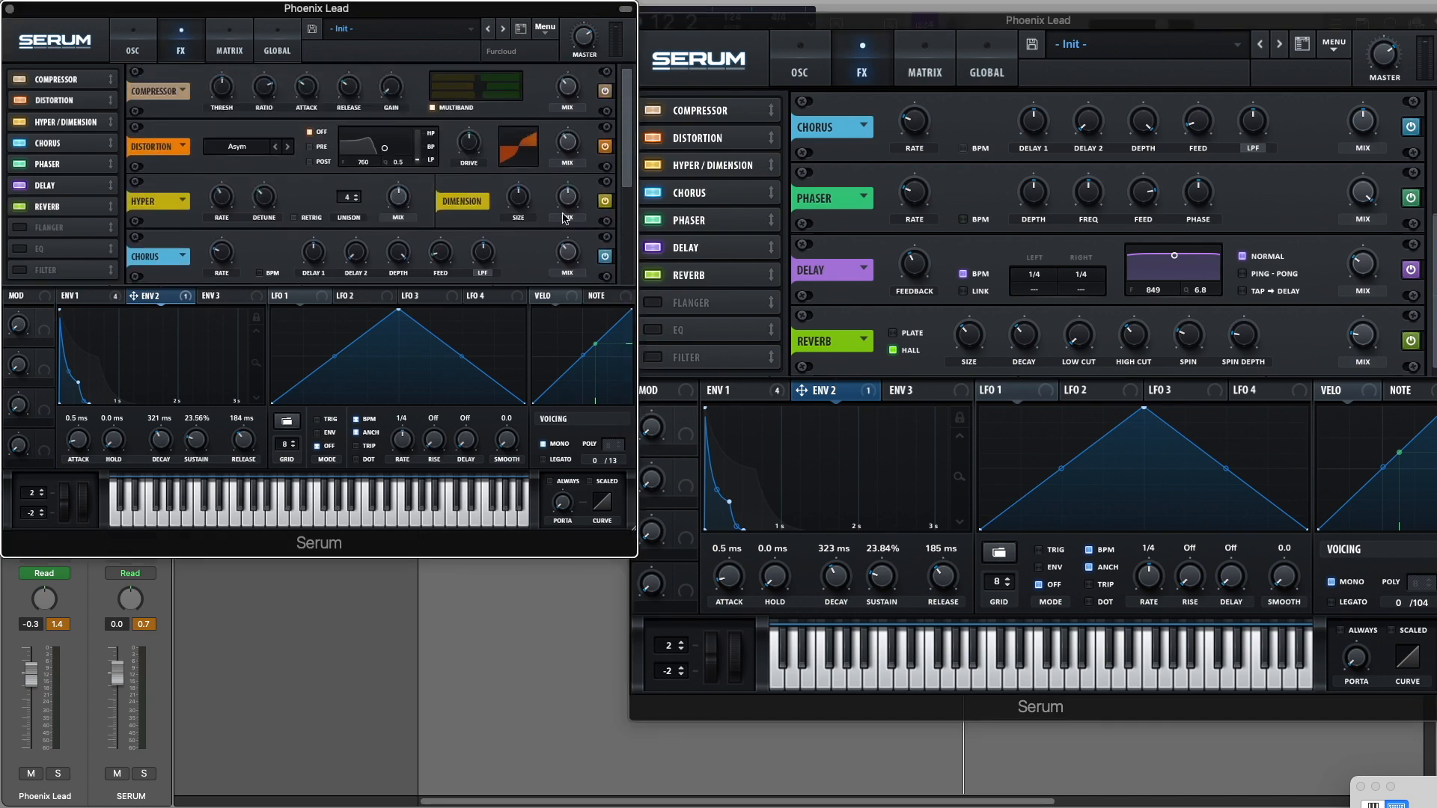
click(737, 152)
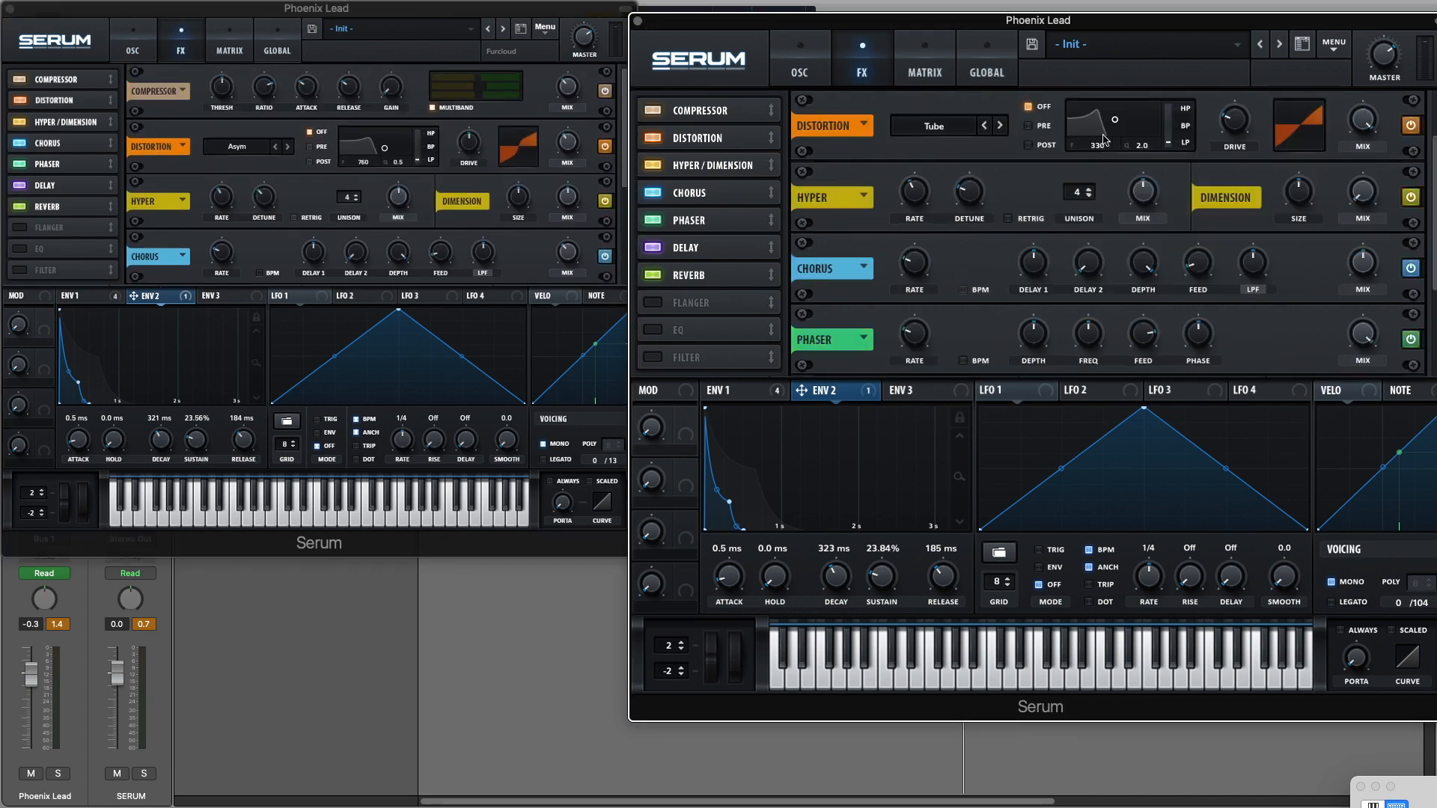
drag(1434, 203, 1432, 136)
click(973, 203)
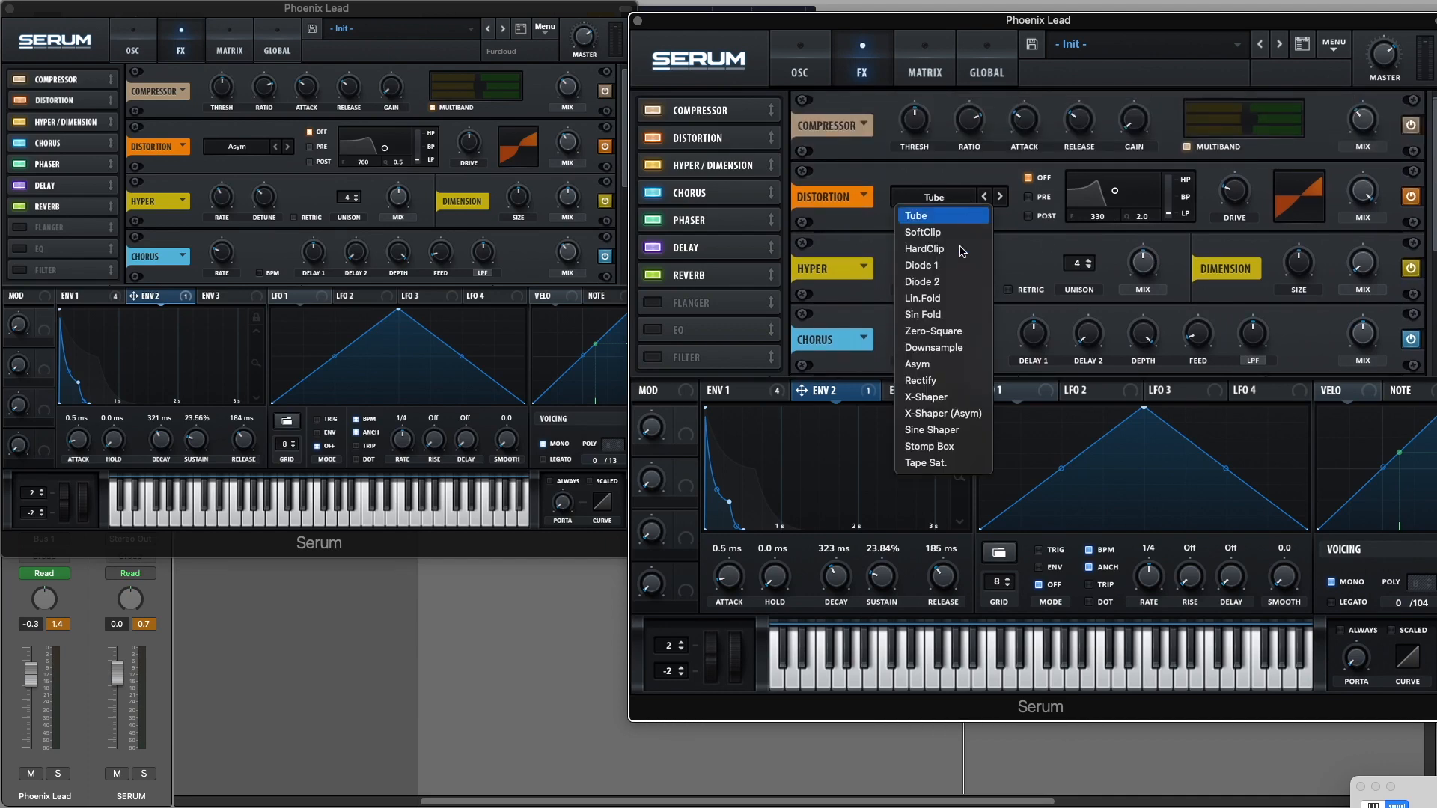
click(958, 366)
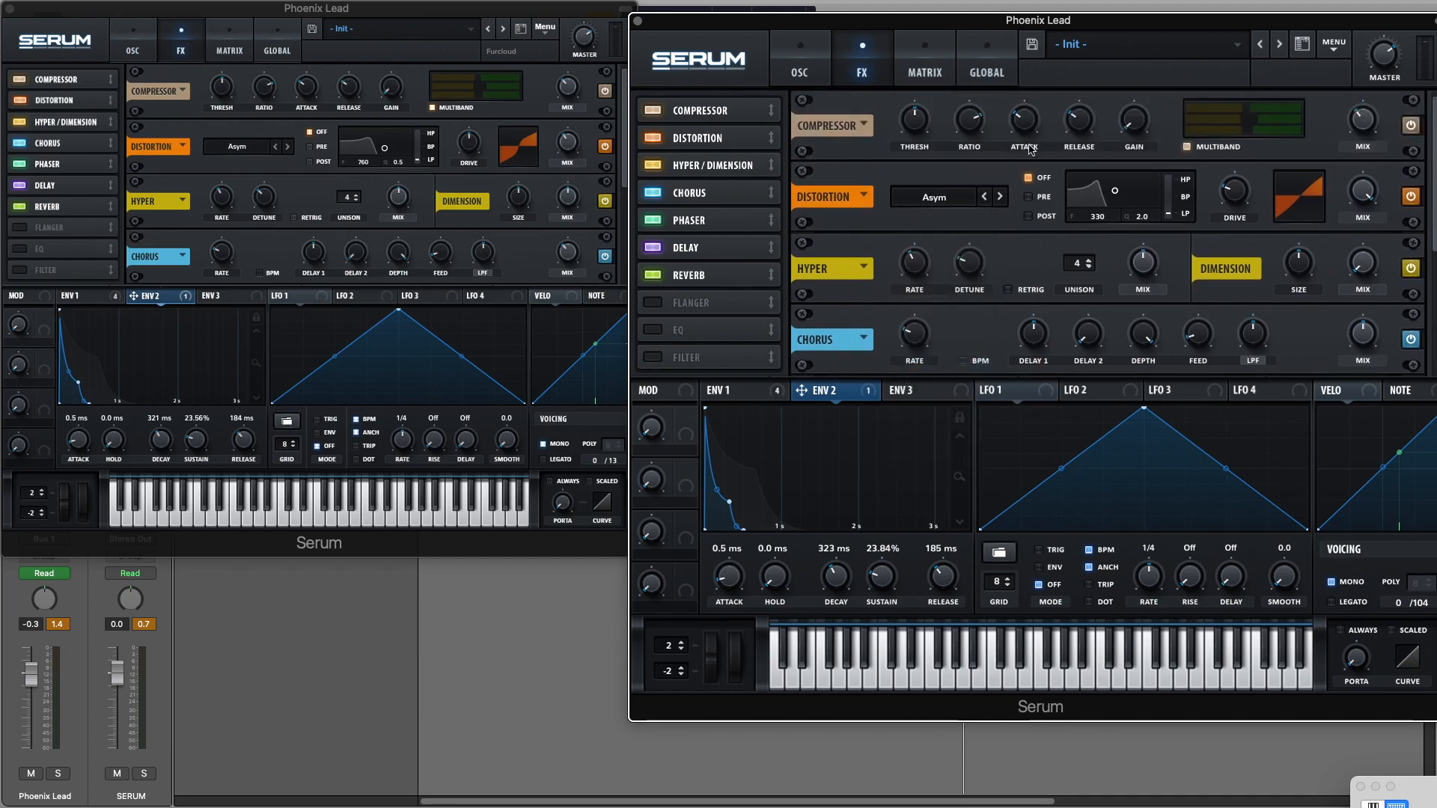
Step: Shape the Distortion filter to about 360 Hz and 0.4, raise the drive, and reduce the distortion mix during playback
key(space)
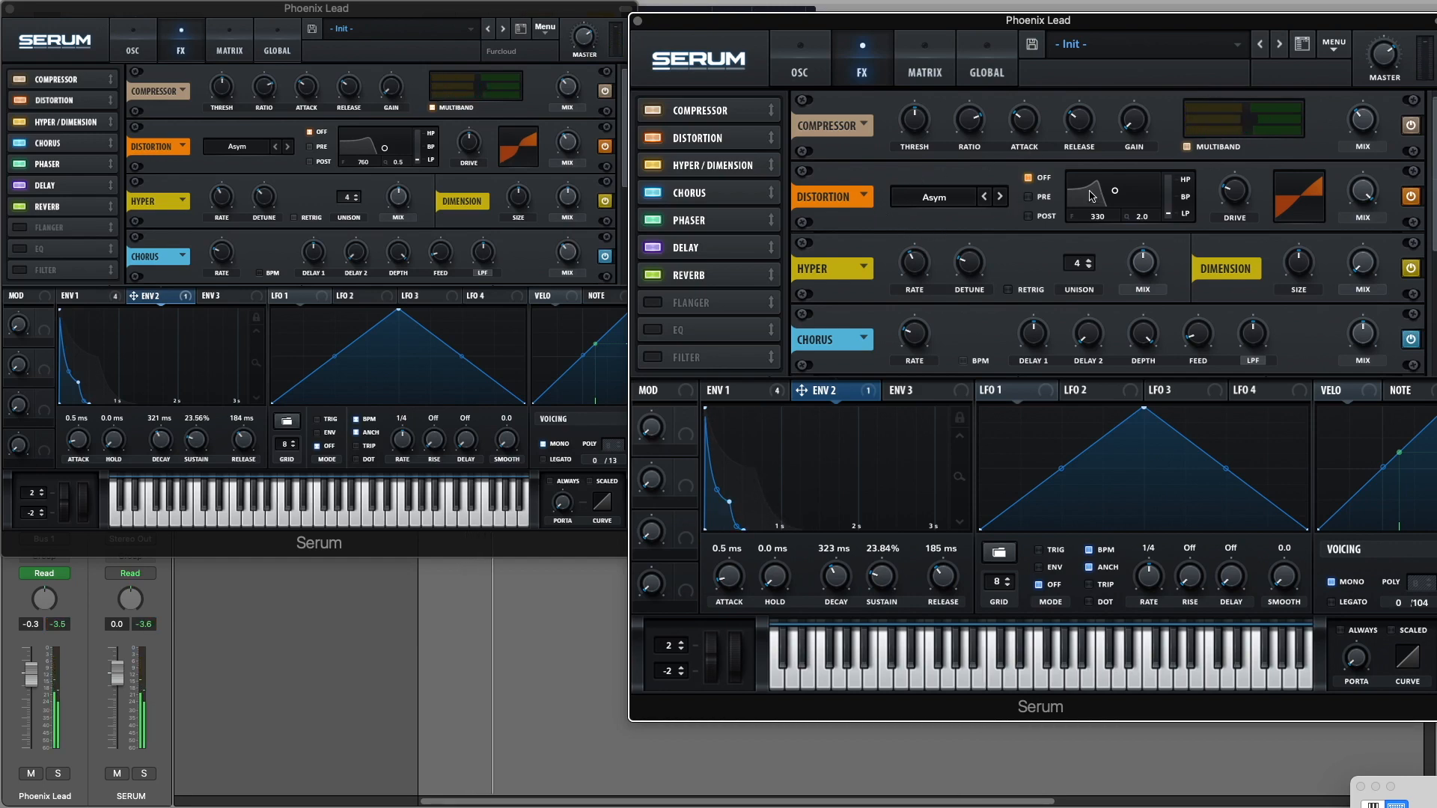
drag(1102, 199, 1118, 204)
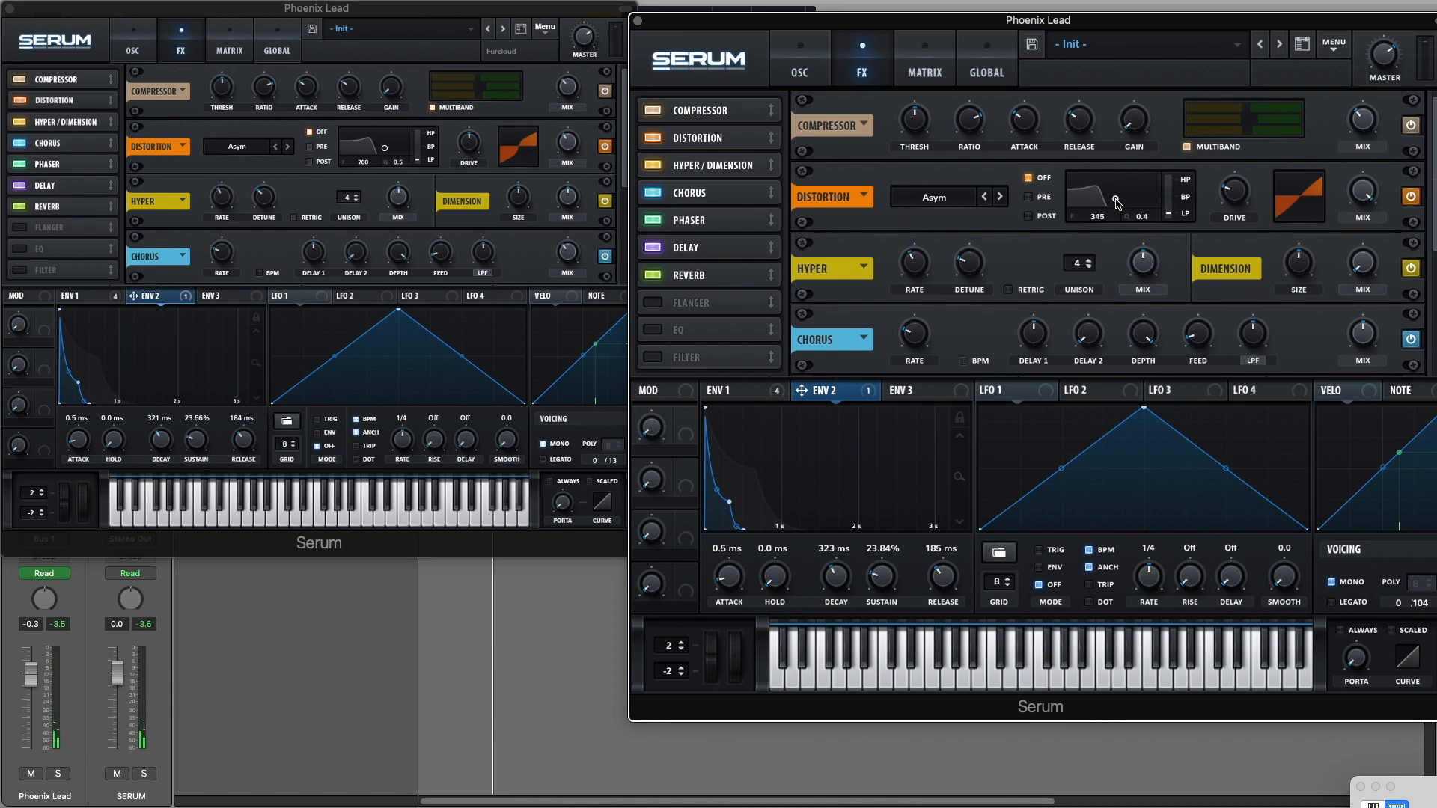
drag(1225, 196, 1227, 154)
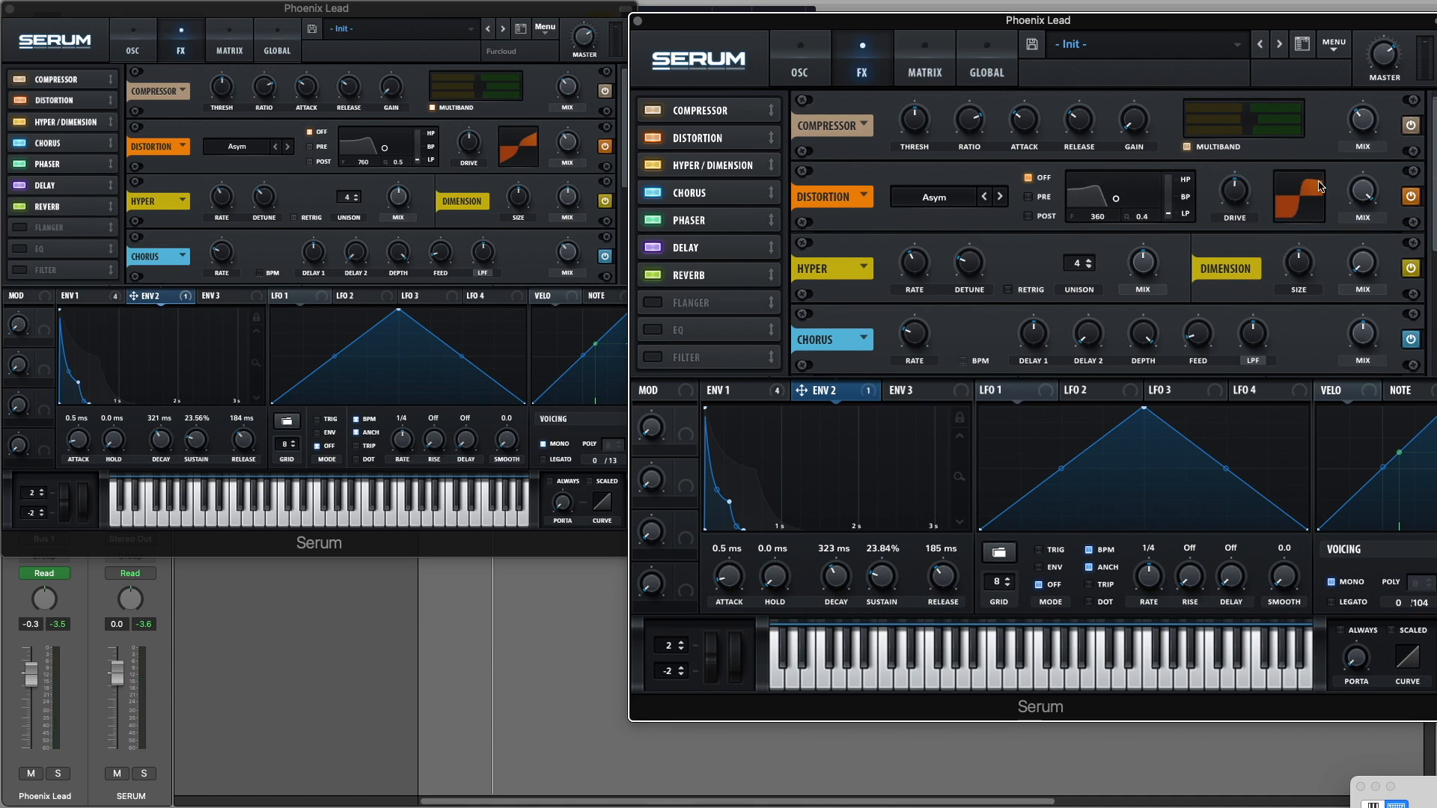
drag(1366, 193, 1353, 278)
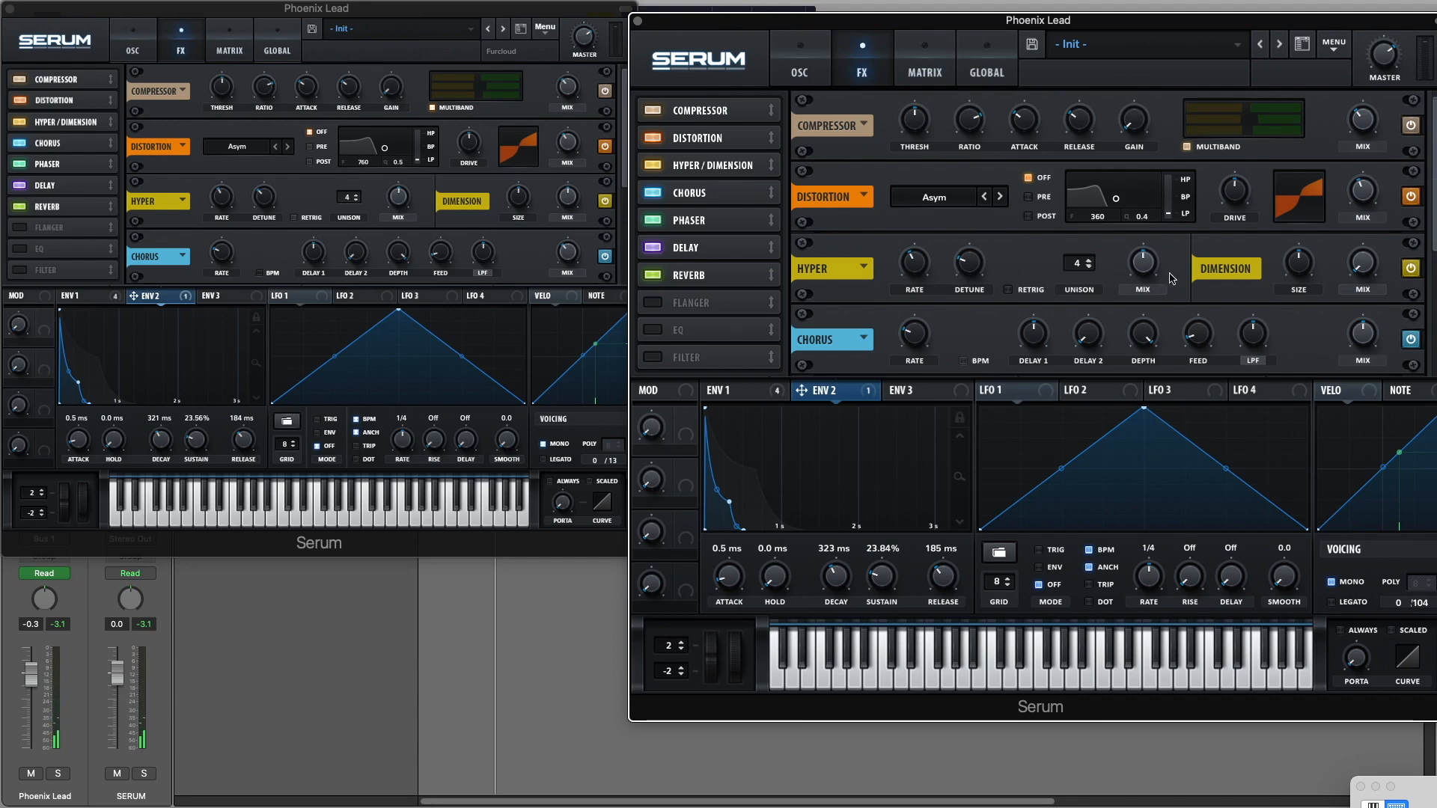
Step: Raise the Dimension mix to about 49%, and lower the Chorus and Phaser mixes to match the reference patch
drag(1352, 270, 1342, 185)
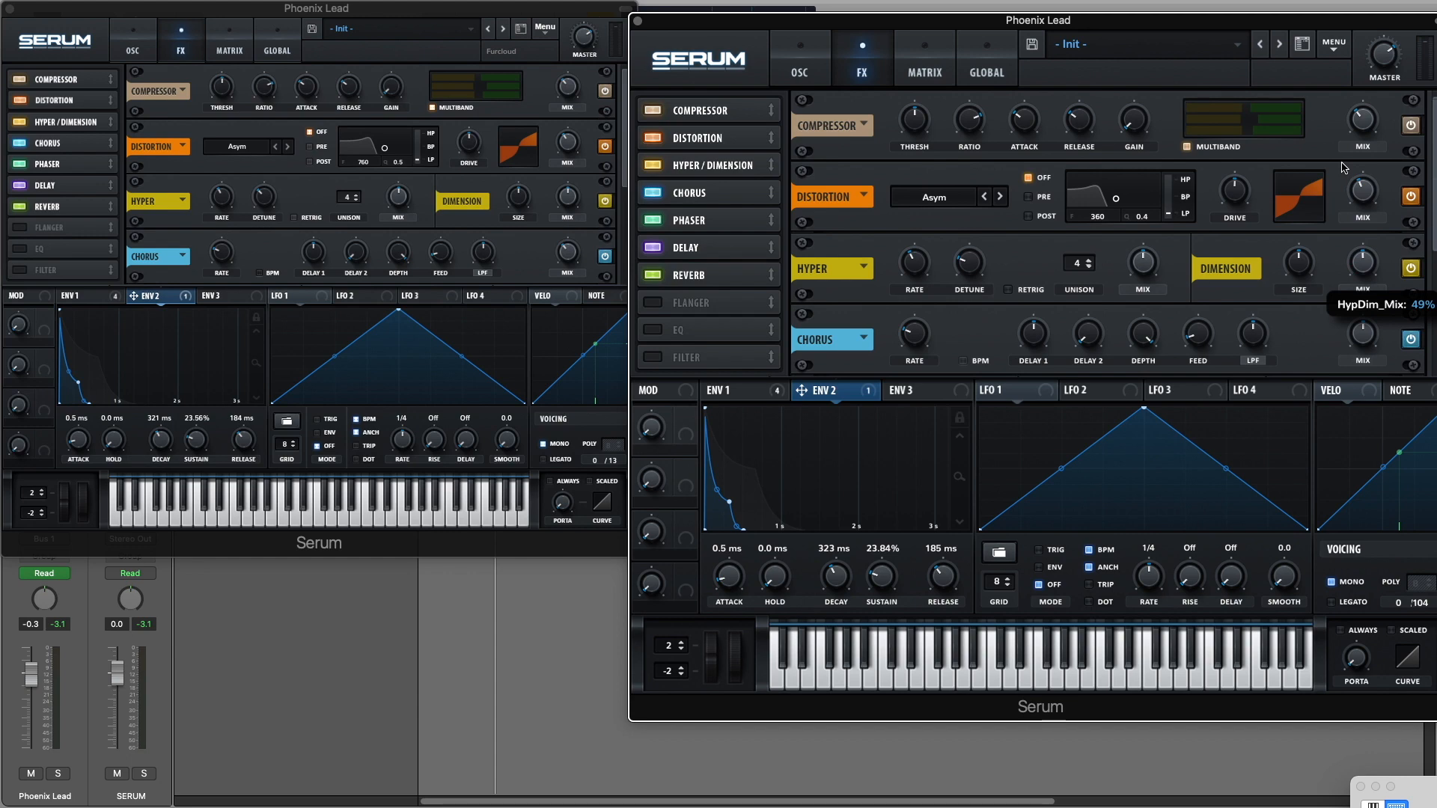
drag(1345, 168, 1345, 167)
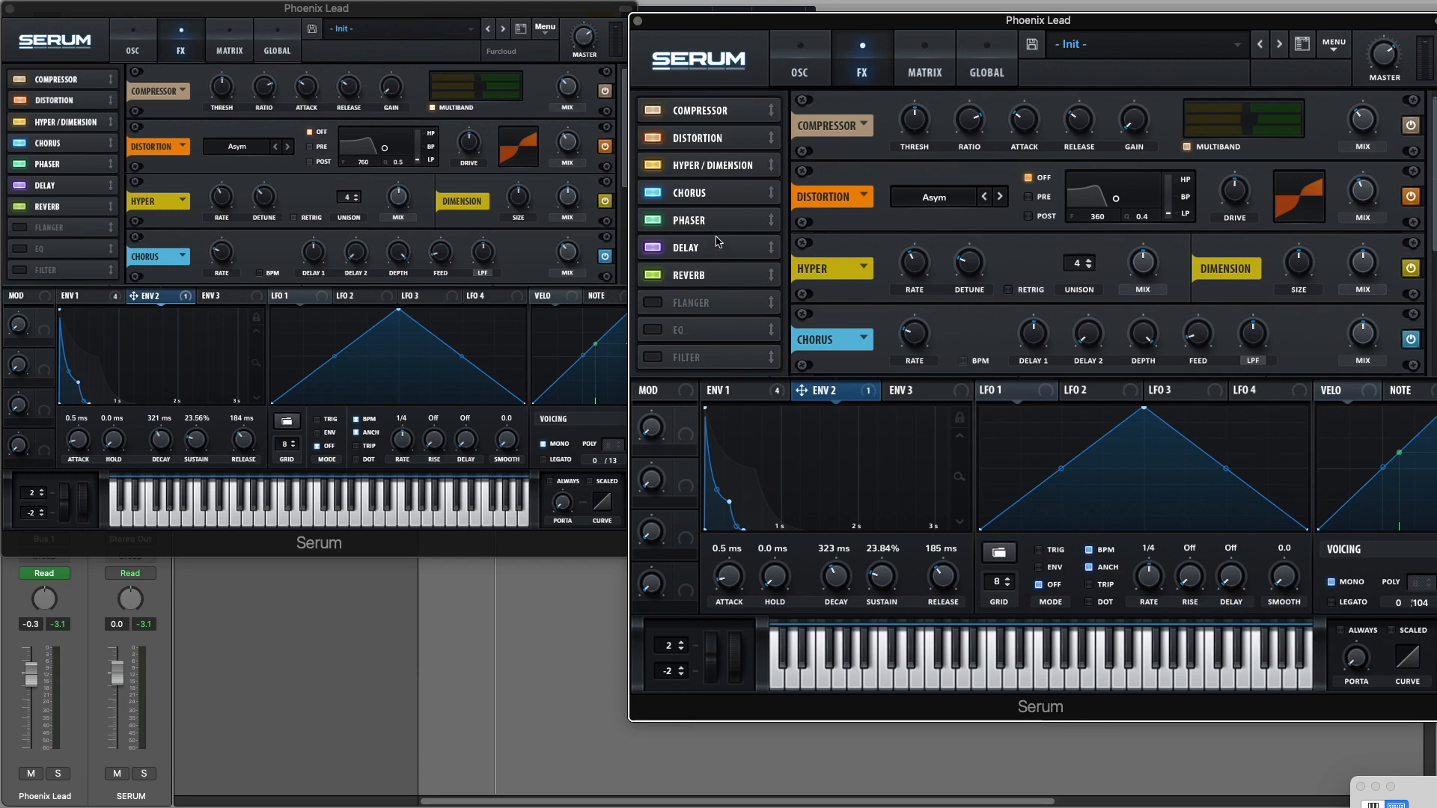
drag(1434, 249, 1430, 336)
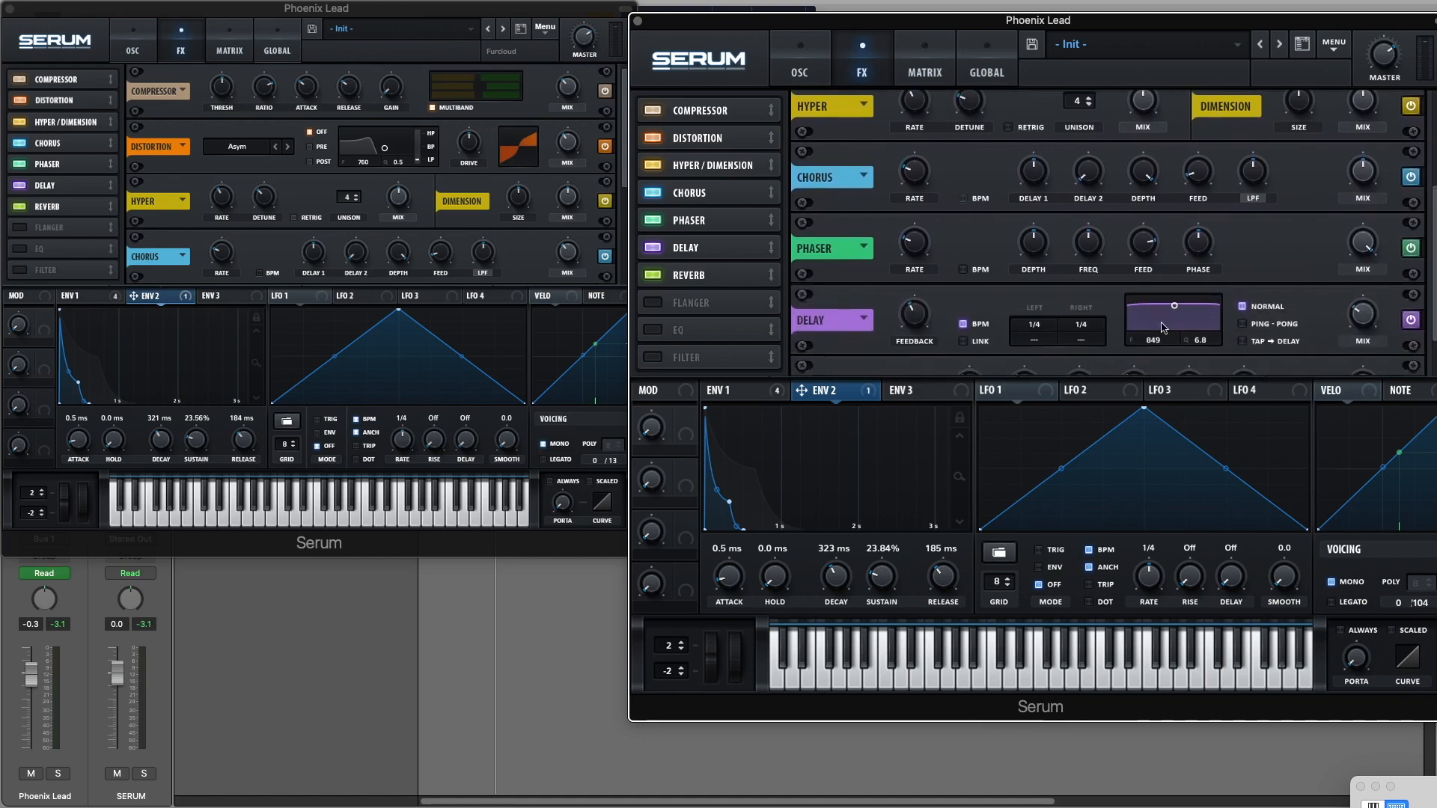
drag(623, 146, 620, 224)
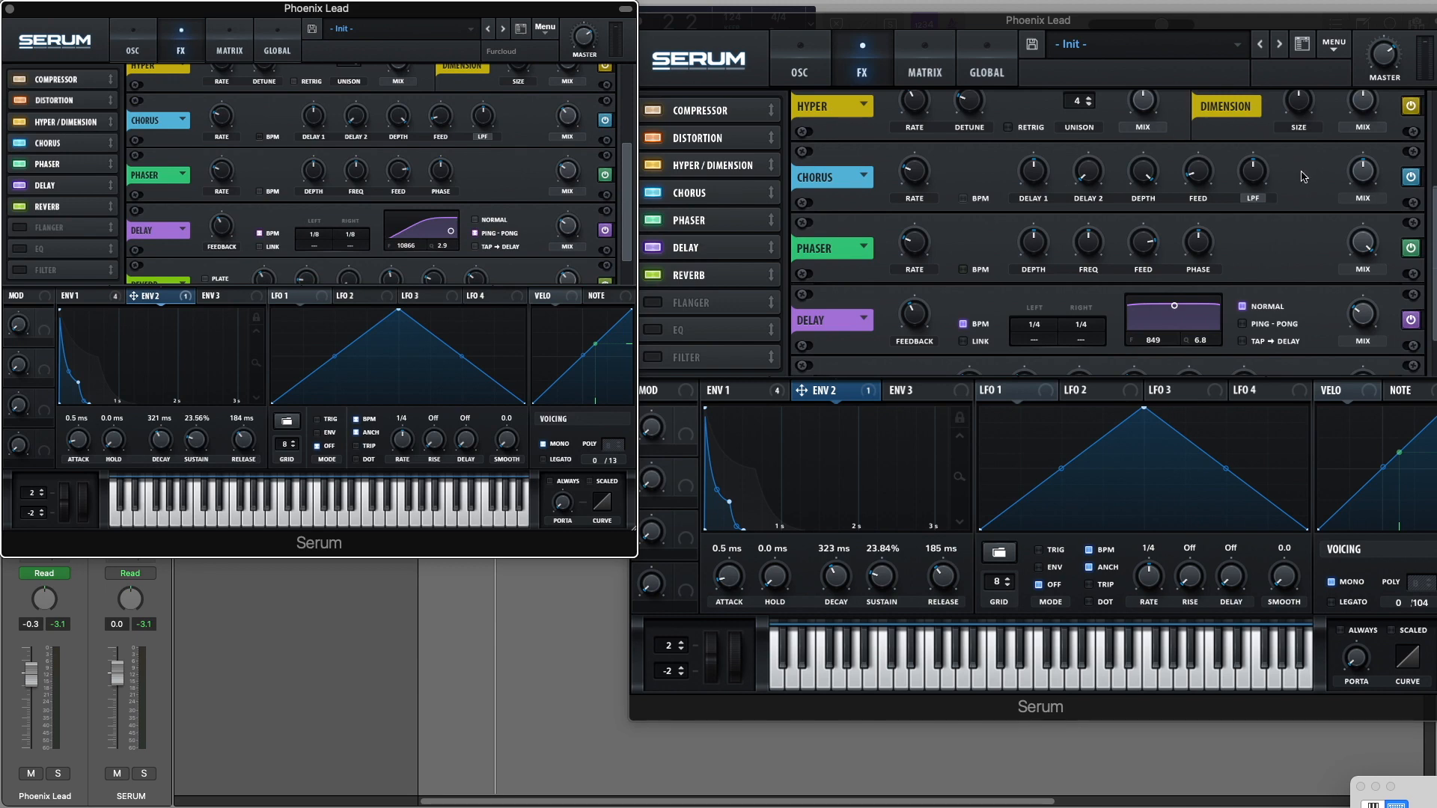
drag(1355, 176, 1356, 199)
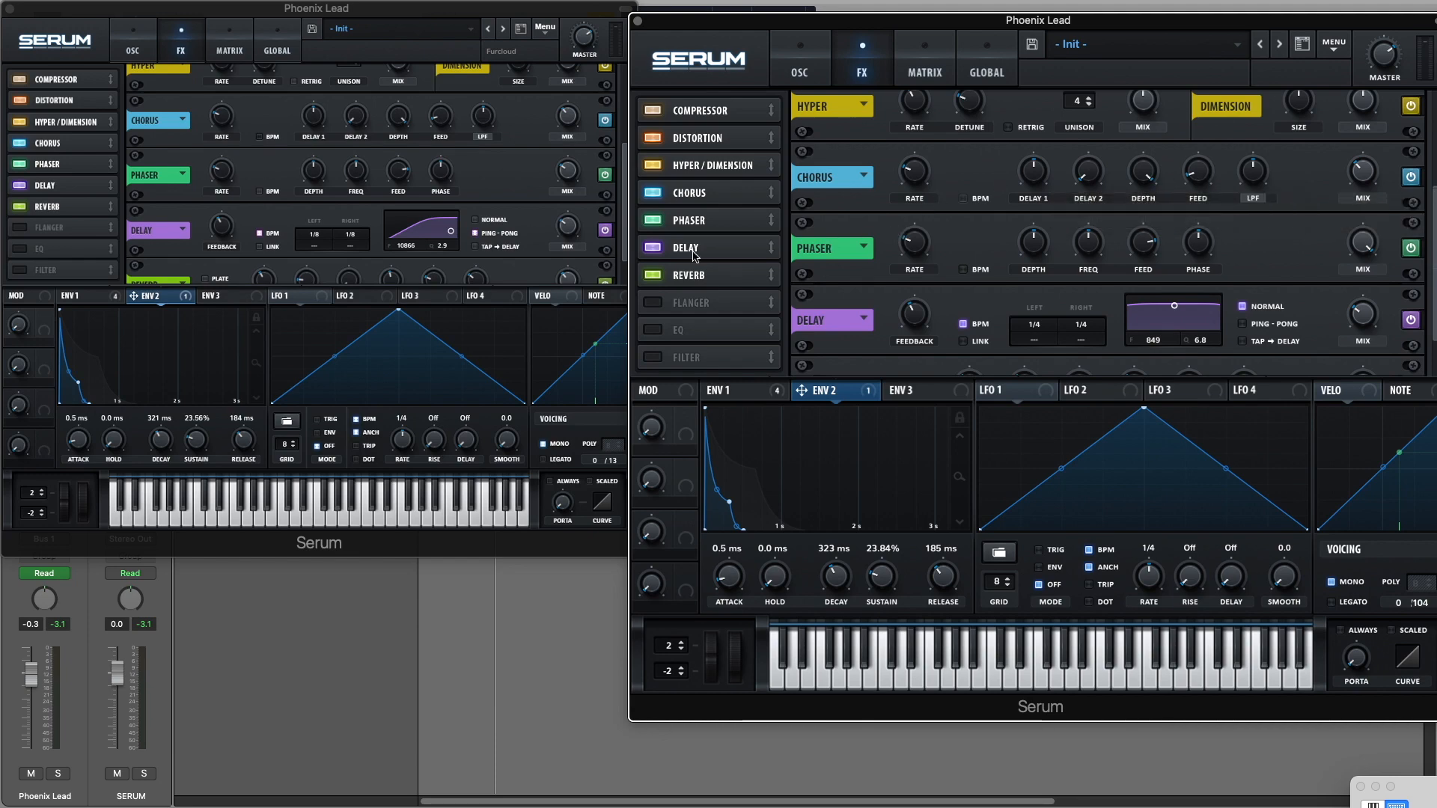
drag(1363, 241, 1349, 288)
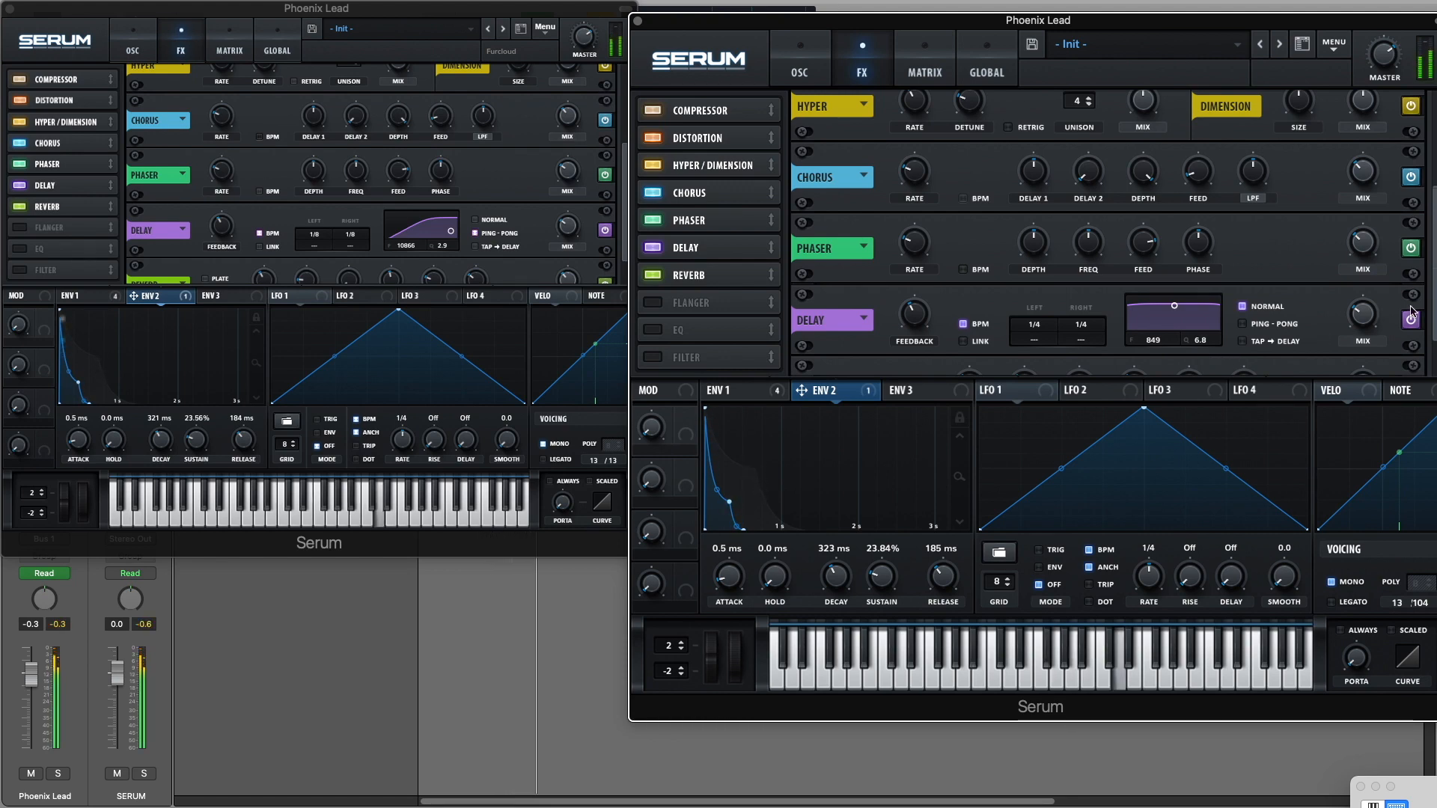
Step: Set the Delay to Ping-Pong with both times at 1/8 and its filter at about 6726 Hz and 2.7, and audition it
scroll(1434, 307, down, 2)
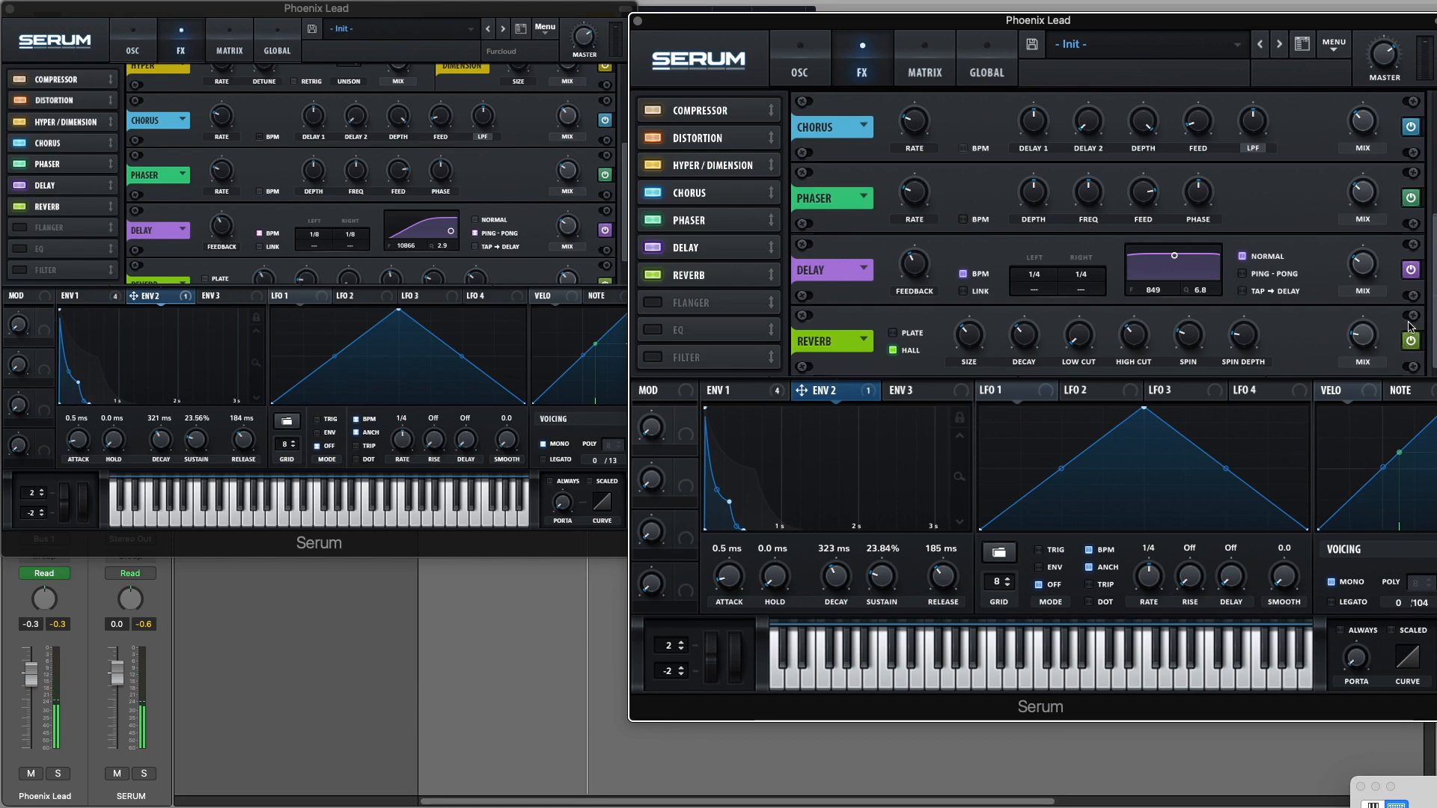
mouse_move(1374, 268)
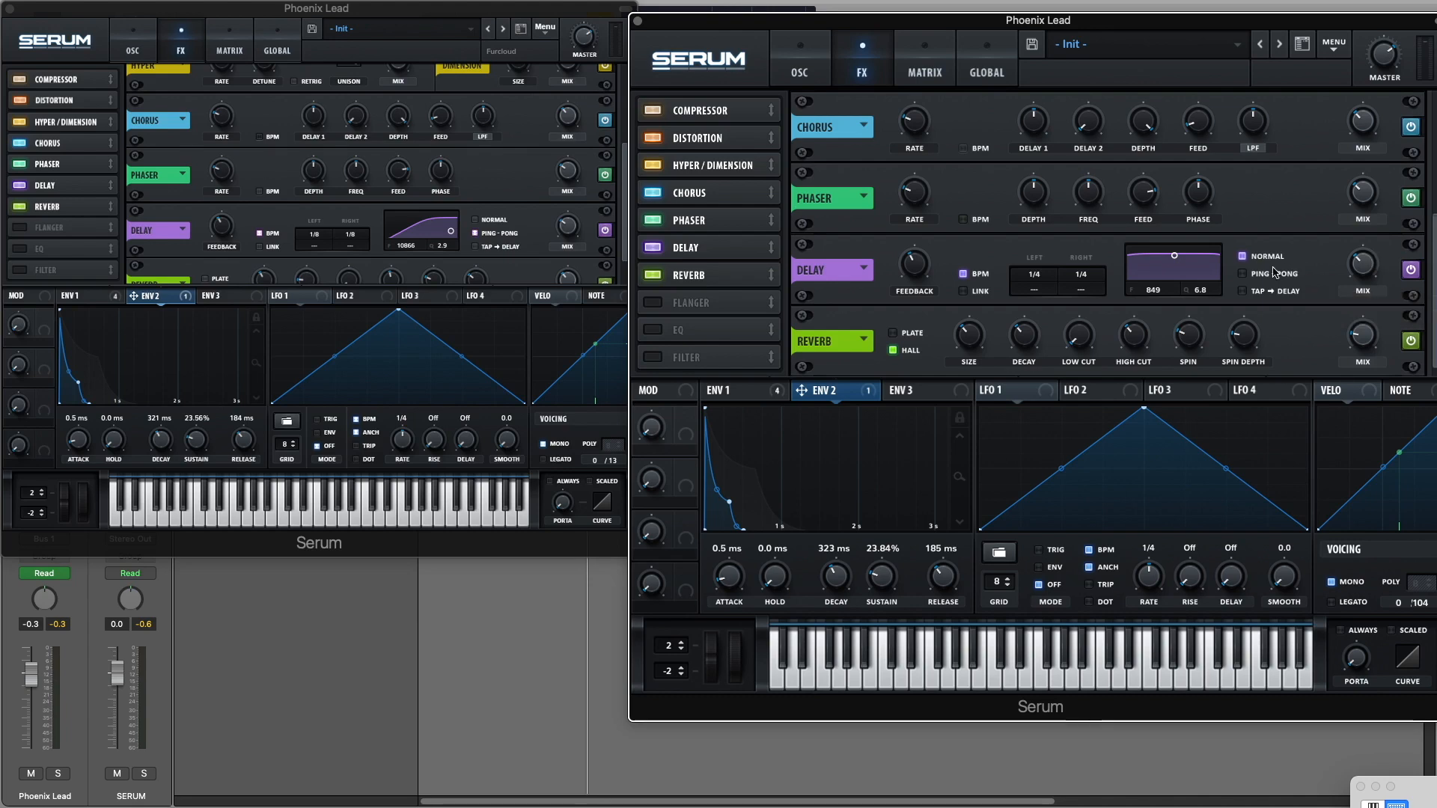
click(1243, 275)
drag(1174, 255, 1206, 273)
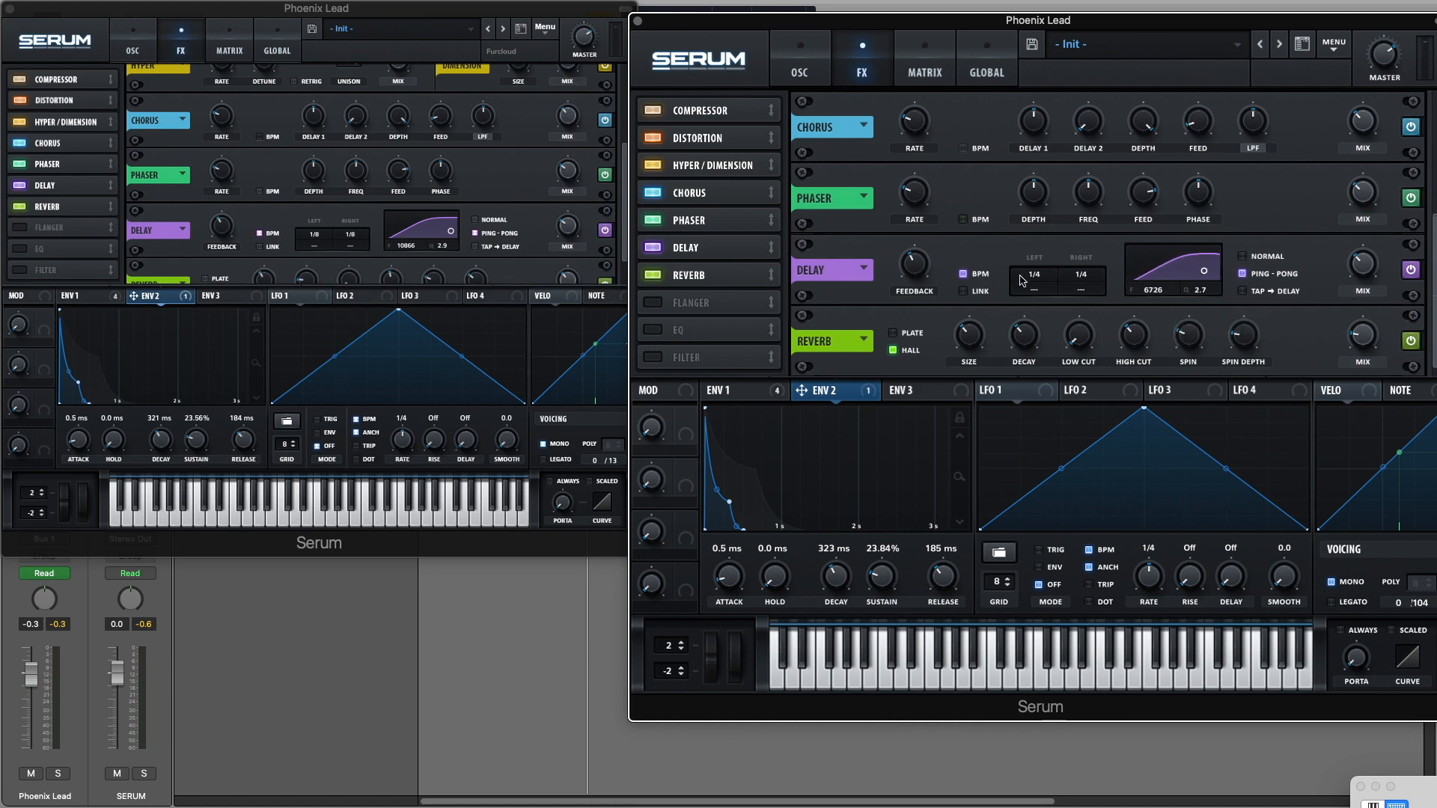
mouse_move(1040, 279)
drag(1044, 293, 1044, 301)
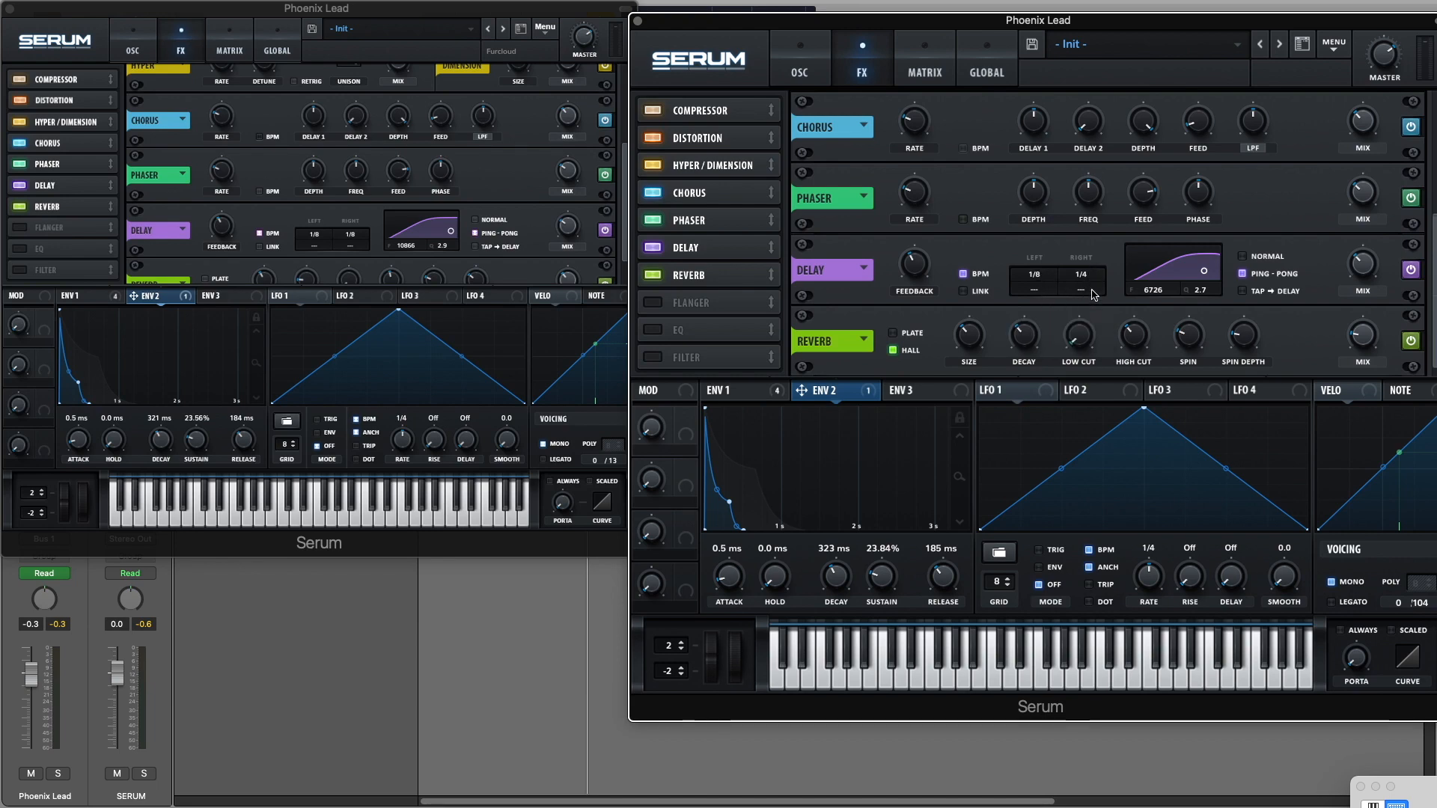
drag(1095, 276, 1094, 282)
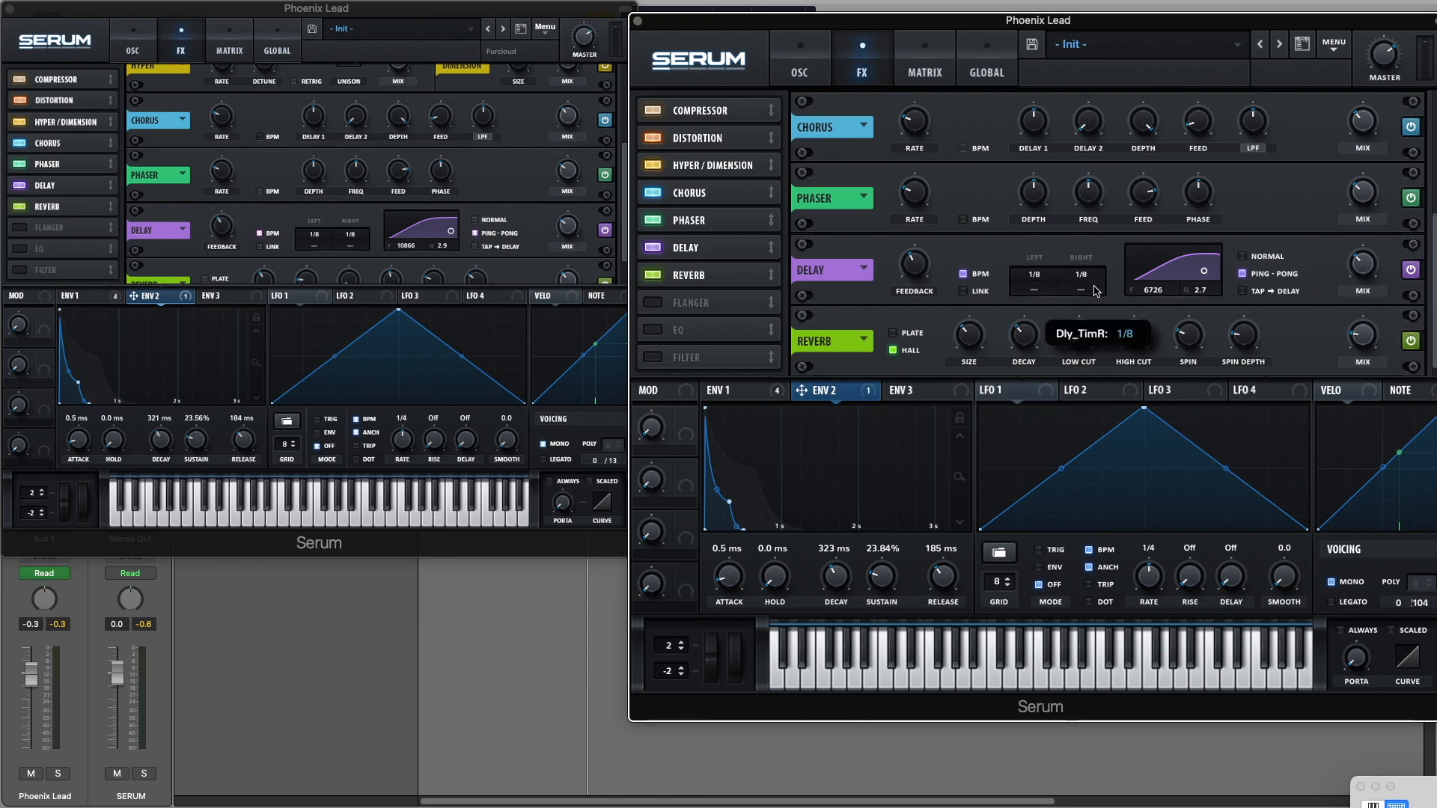
key(space)
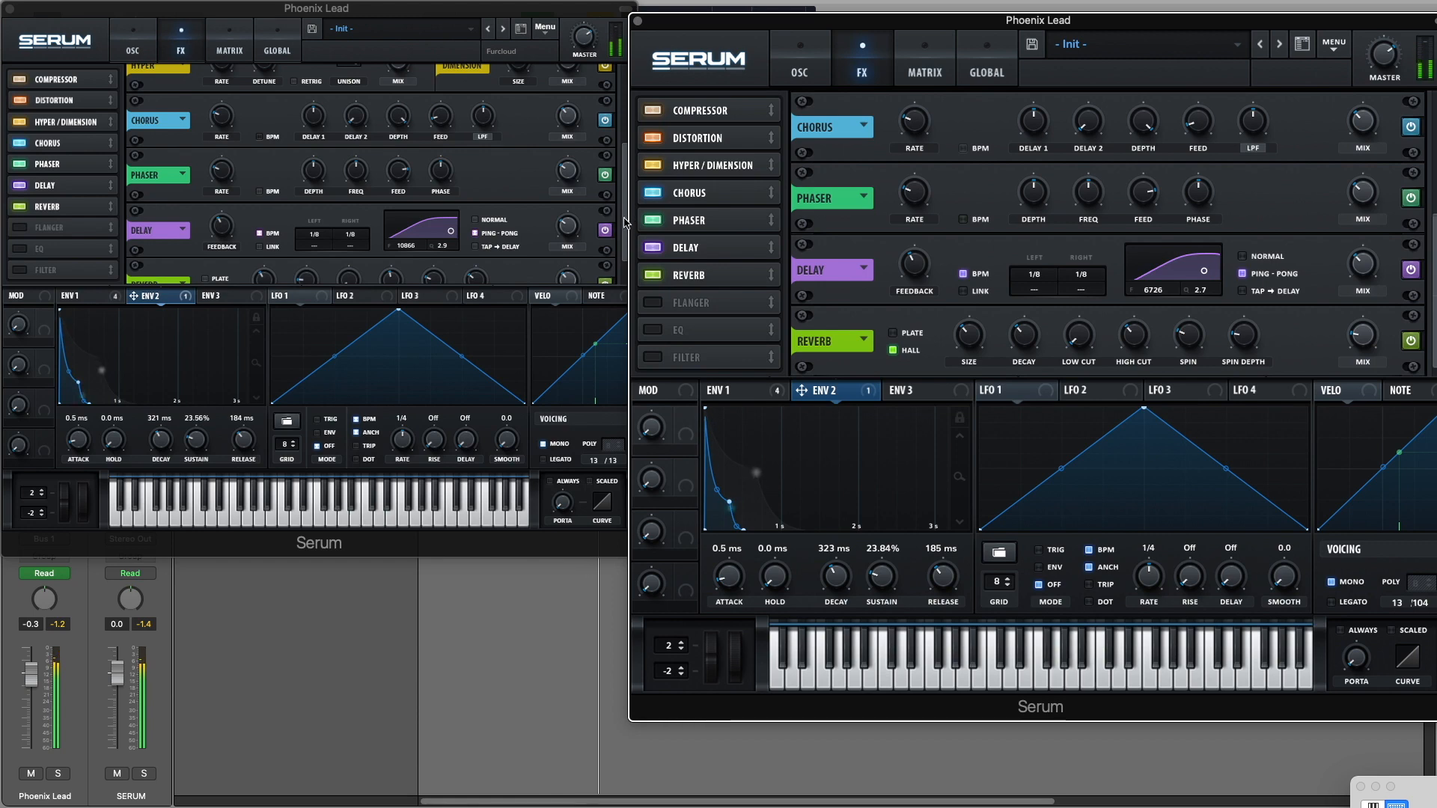
Step: Match the Reverb to the reference patch by raising its mix and spin depth and shortening its decay
drag(625, 223, 626, 238)
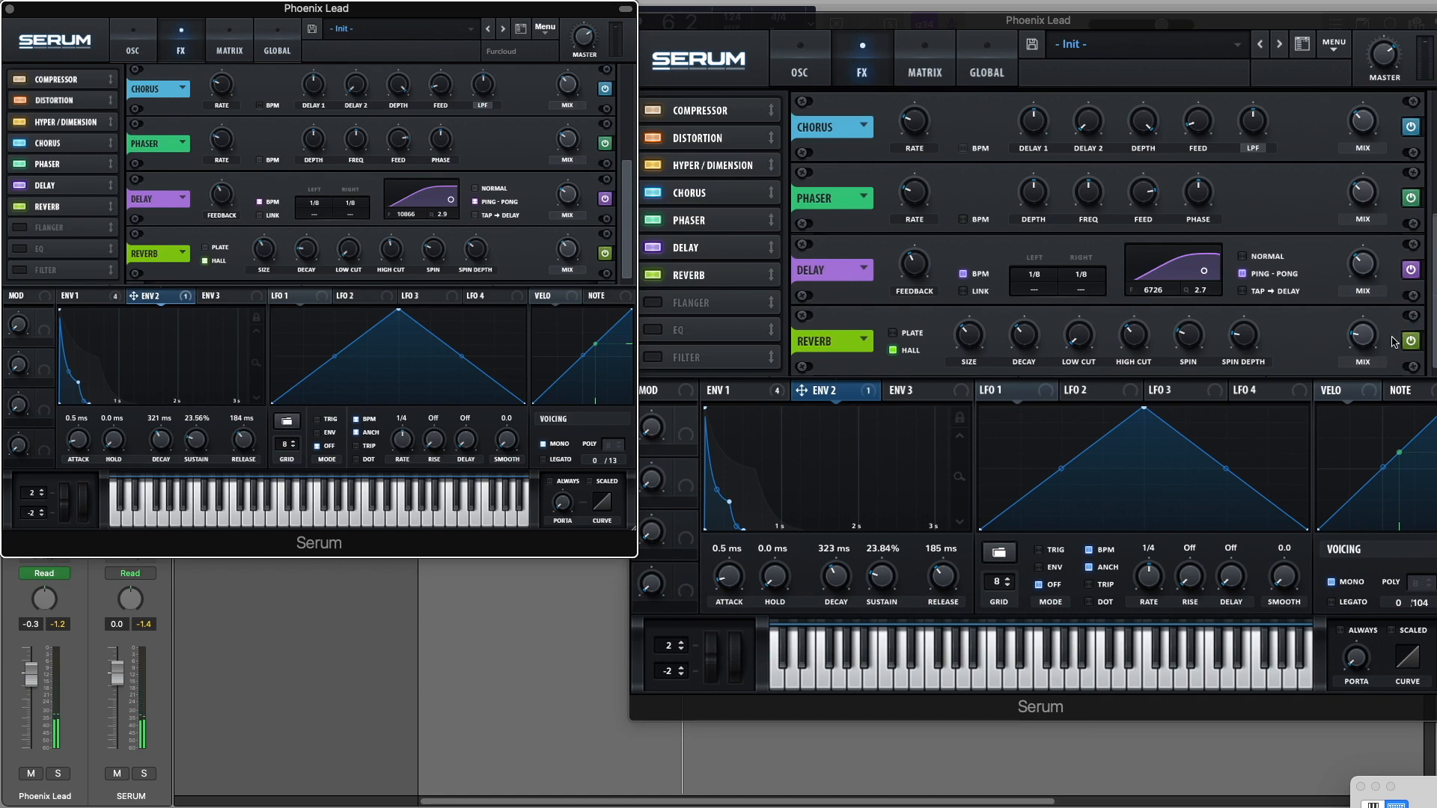
click(1366, 338)
drag(1374, 346, 1371, 316)
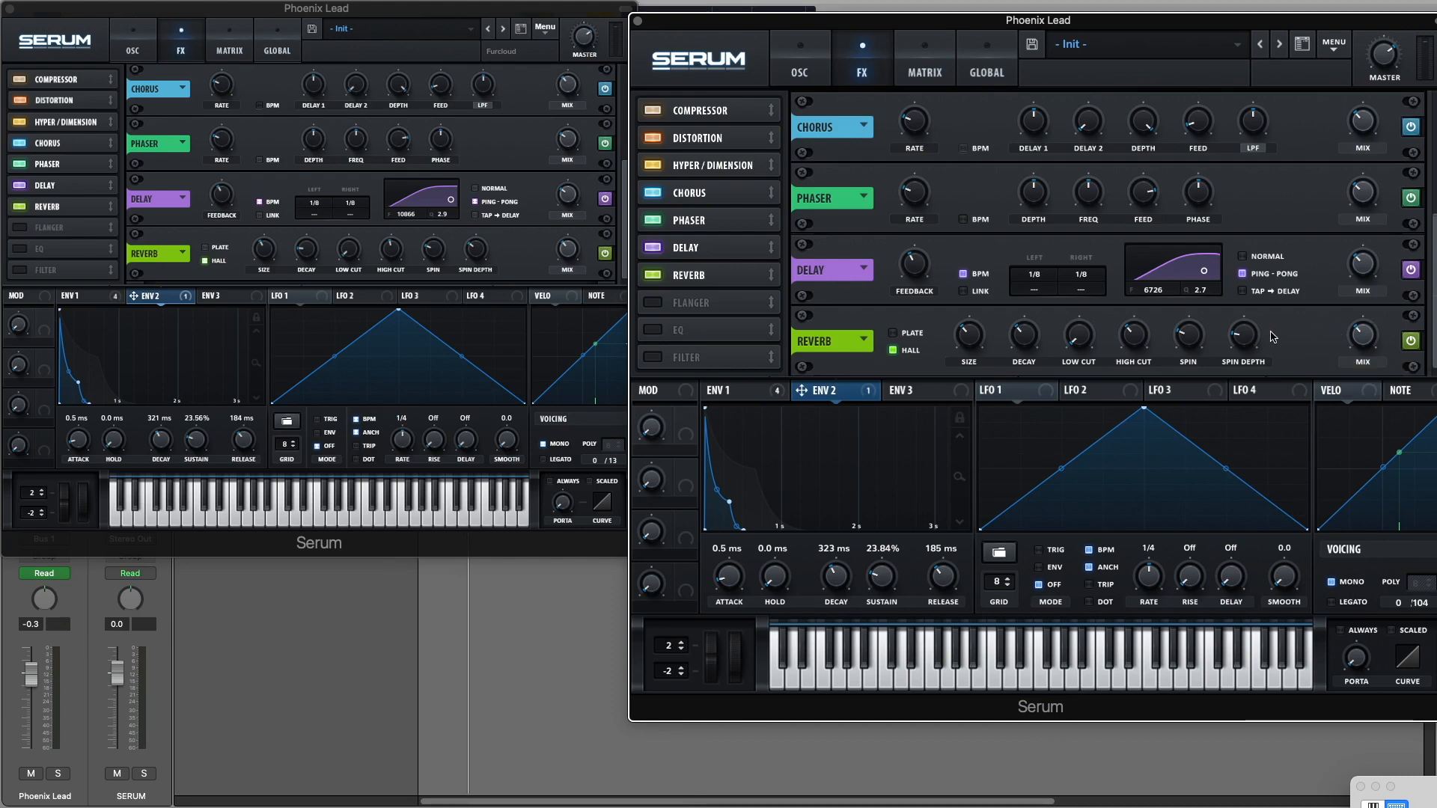
mouse_move(1255, 334)
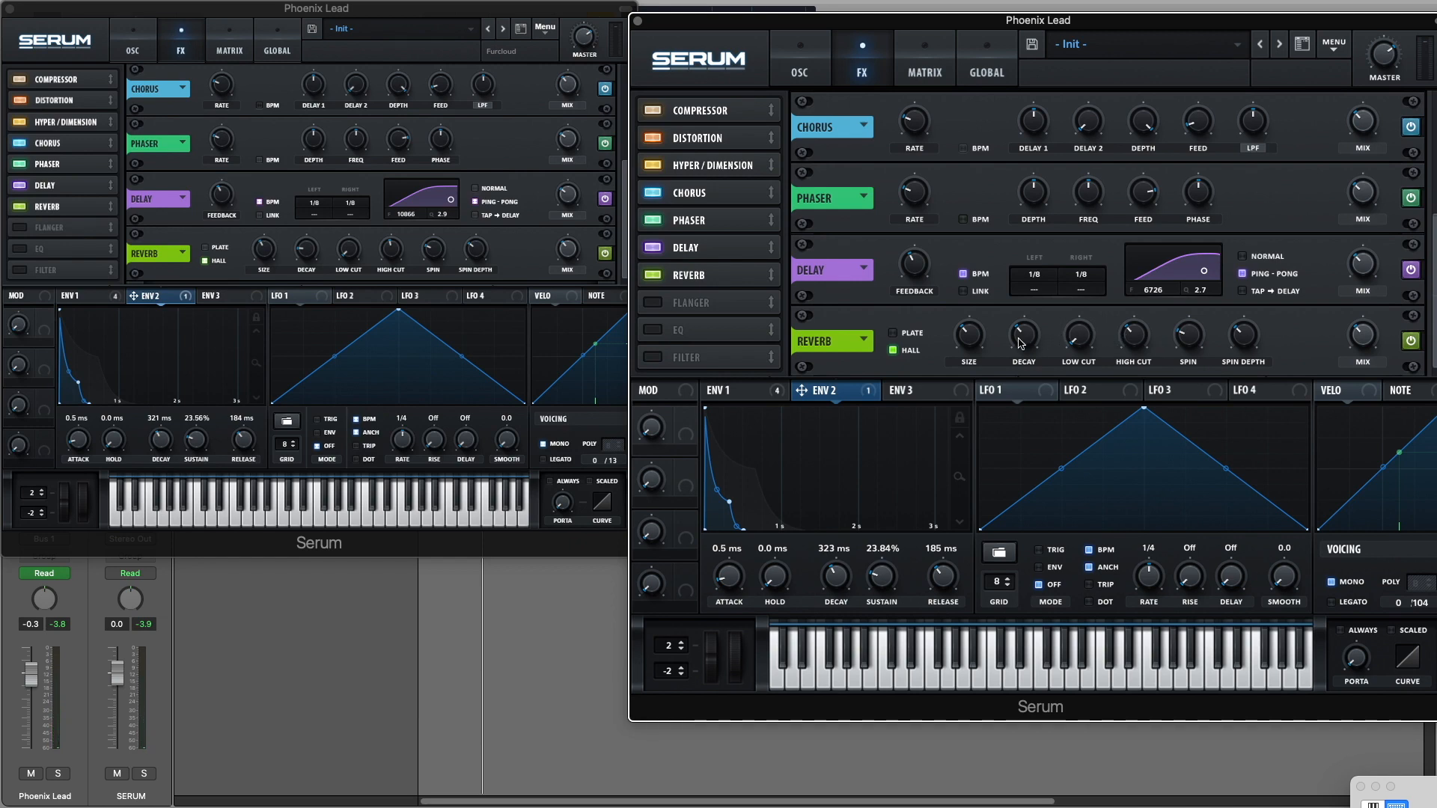
drag(1019, 337, 1013, 369)
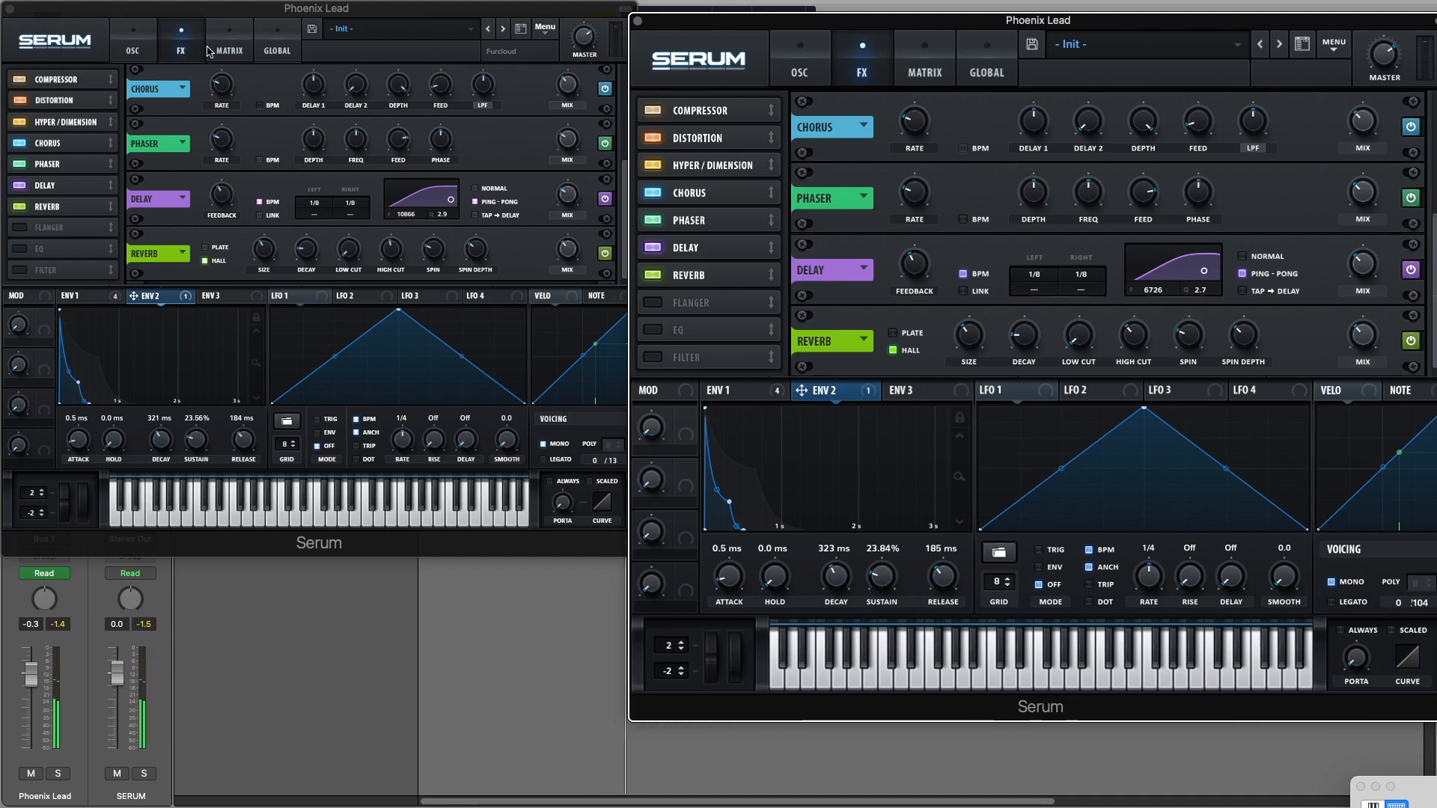
Step: Add a modulation routing from Chaos1 to Mast.Tun in the first free matrix row of the recreated patch
click(231, 49)
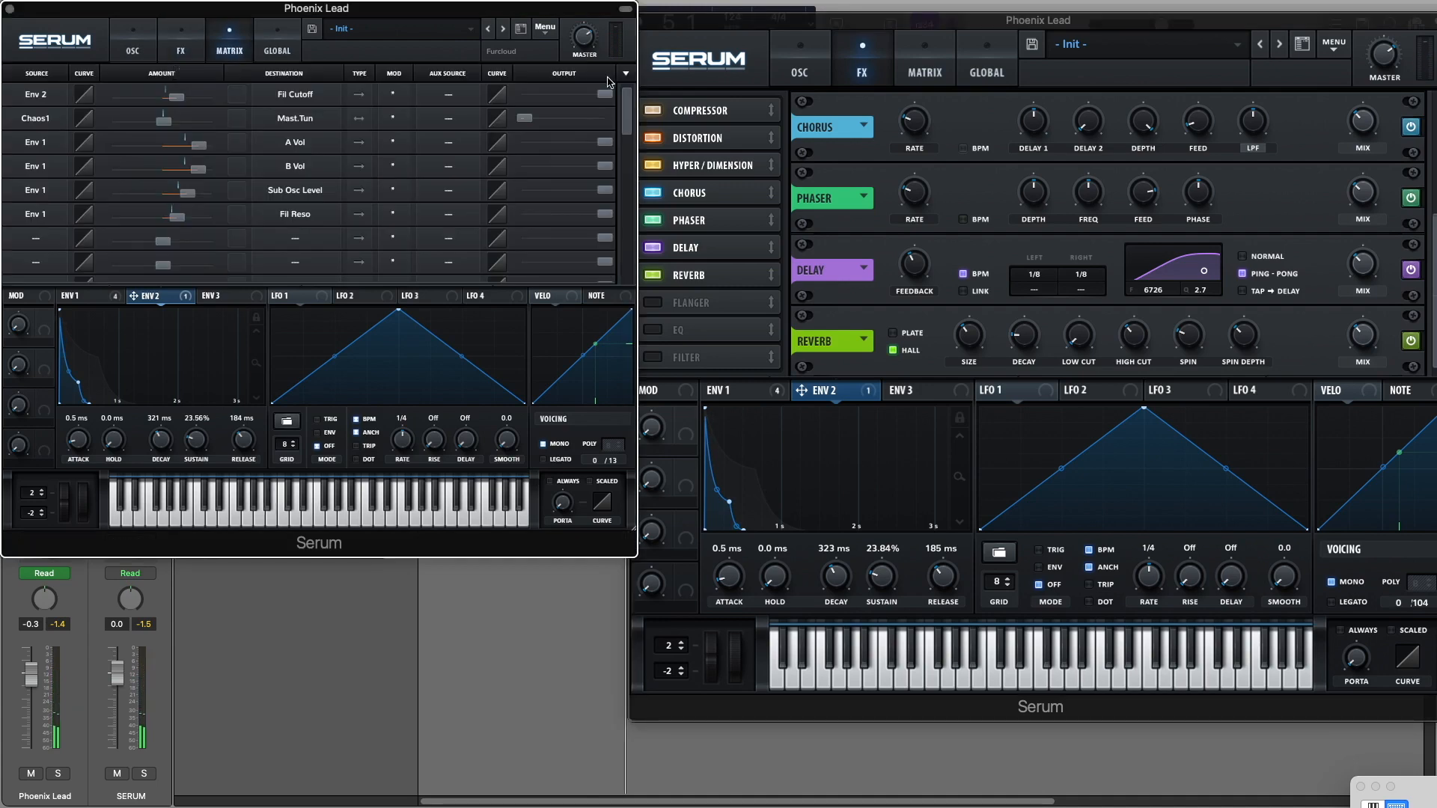
click(925, 60)
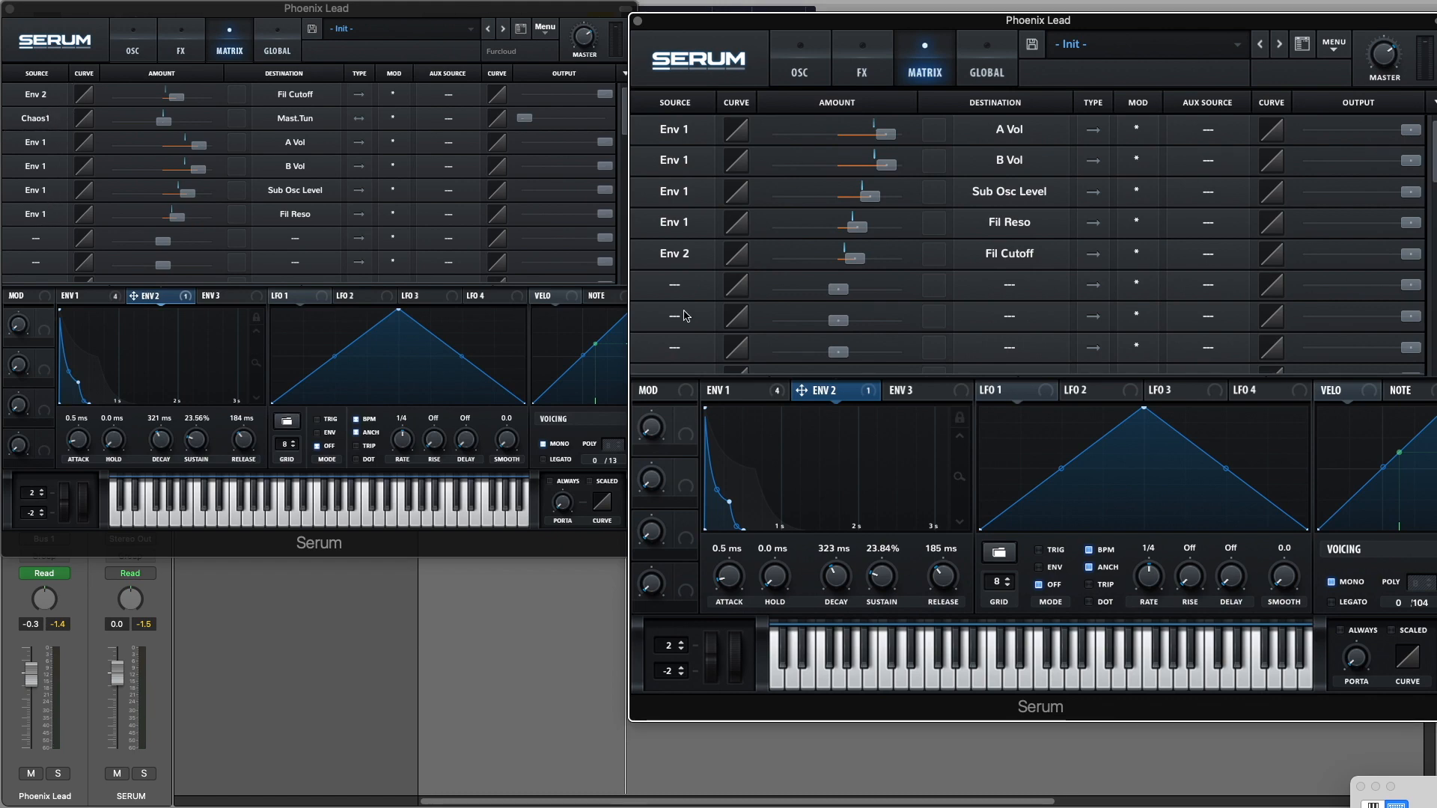
click(677, 288)
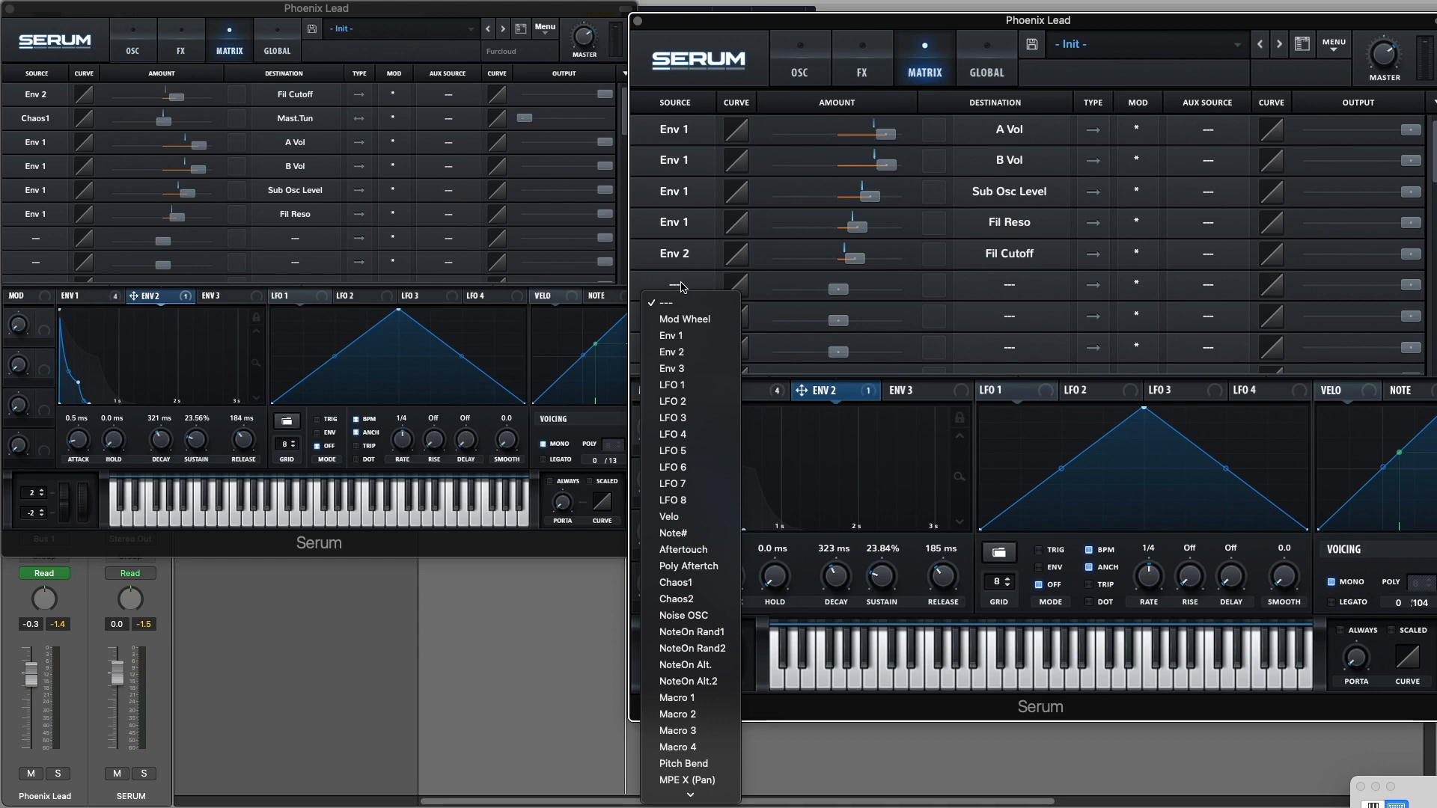
click(685, 583)
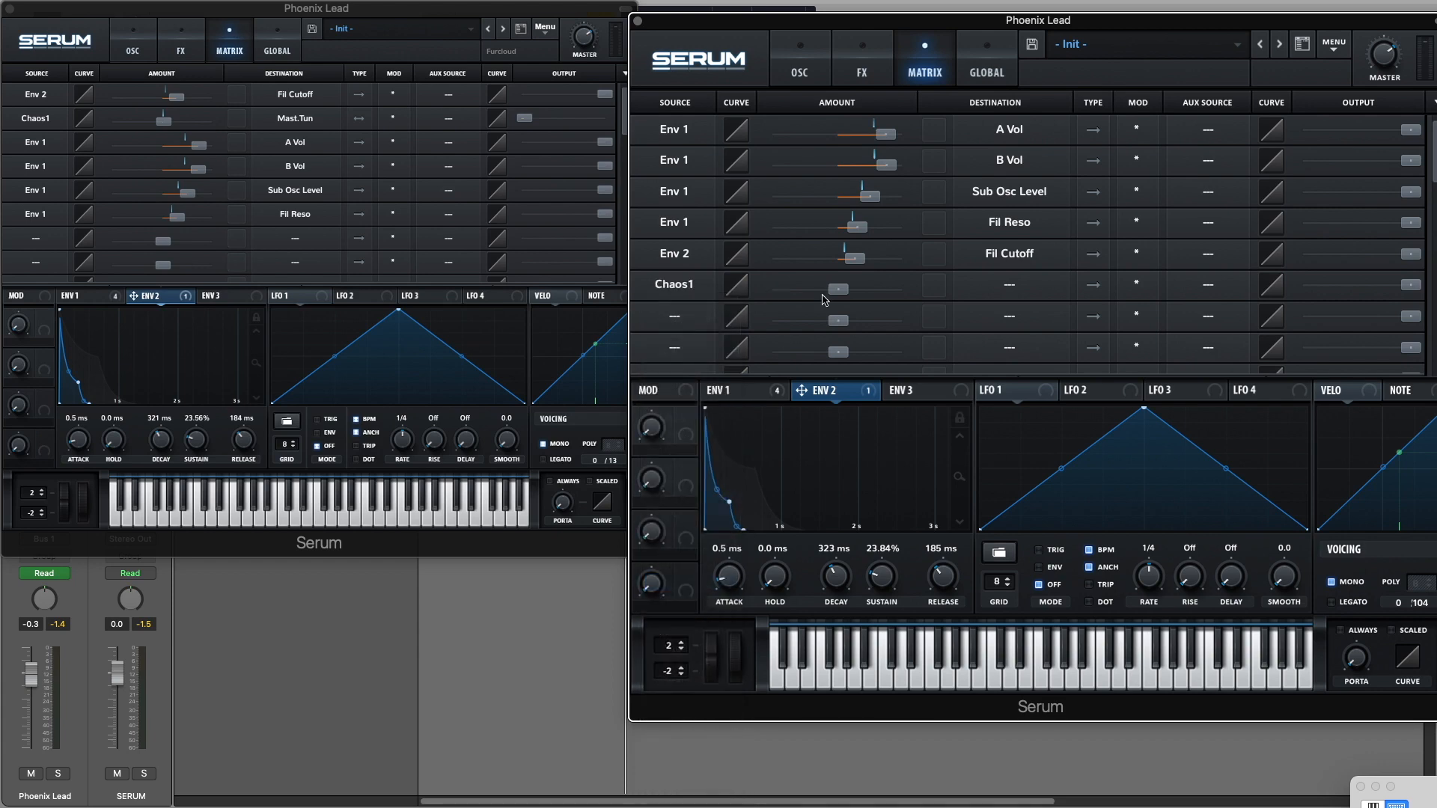
click(972, 289)
mouse_move(1010, 417)
click(1119, 420)
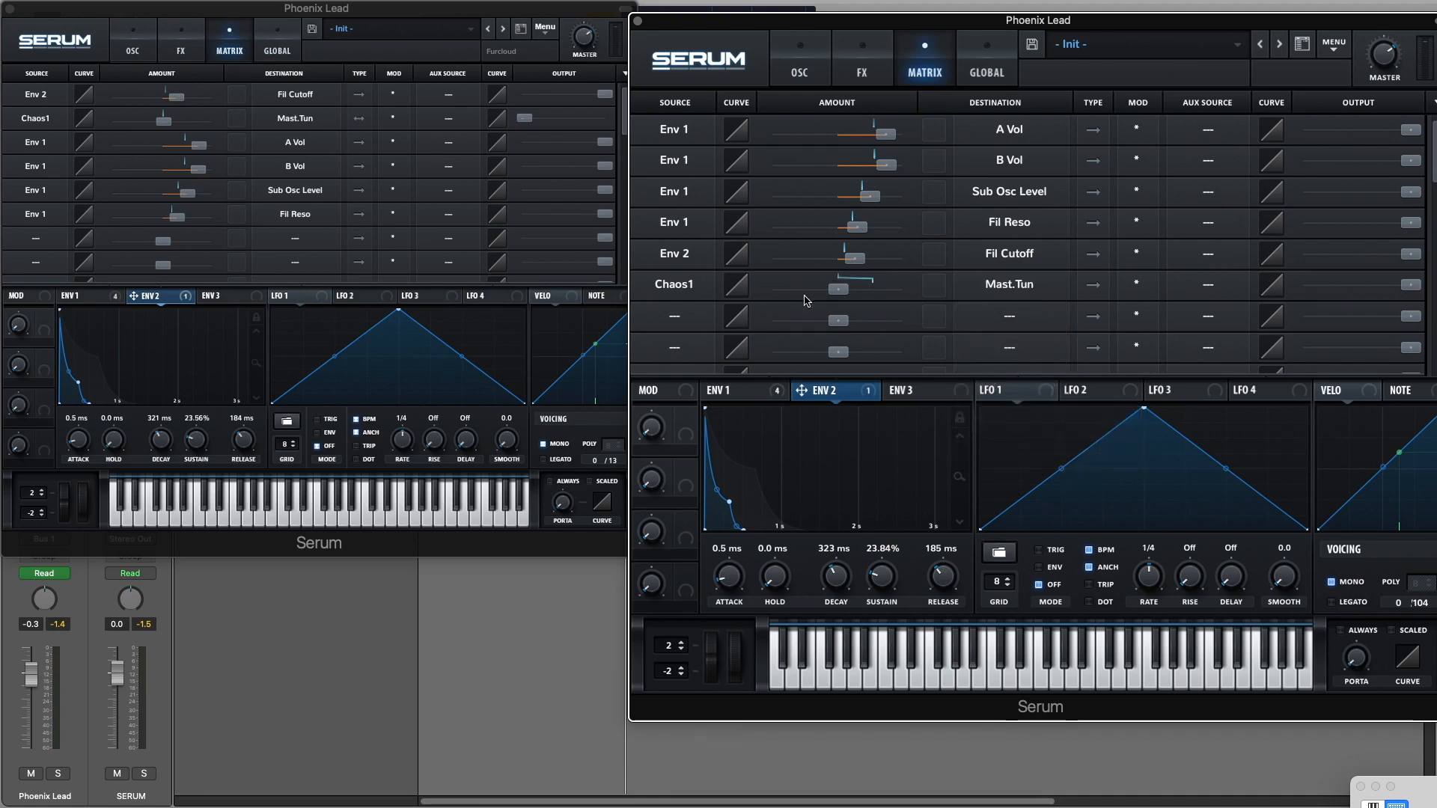
Step: Match the Chaos1-to-Mast.Tun modulation amount to the reference patch's value of 2
drag(839, 286, 841, 286)
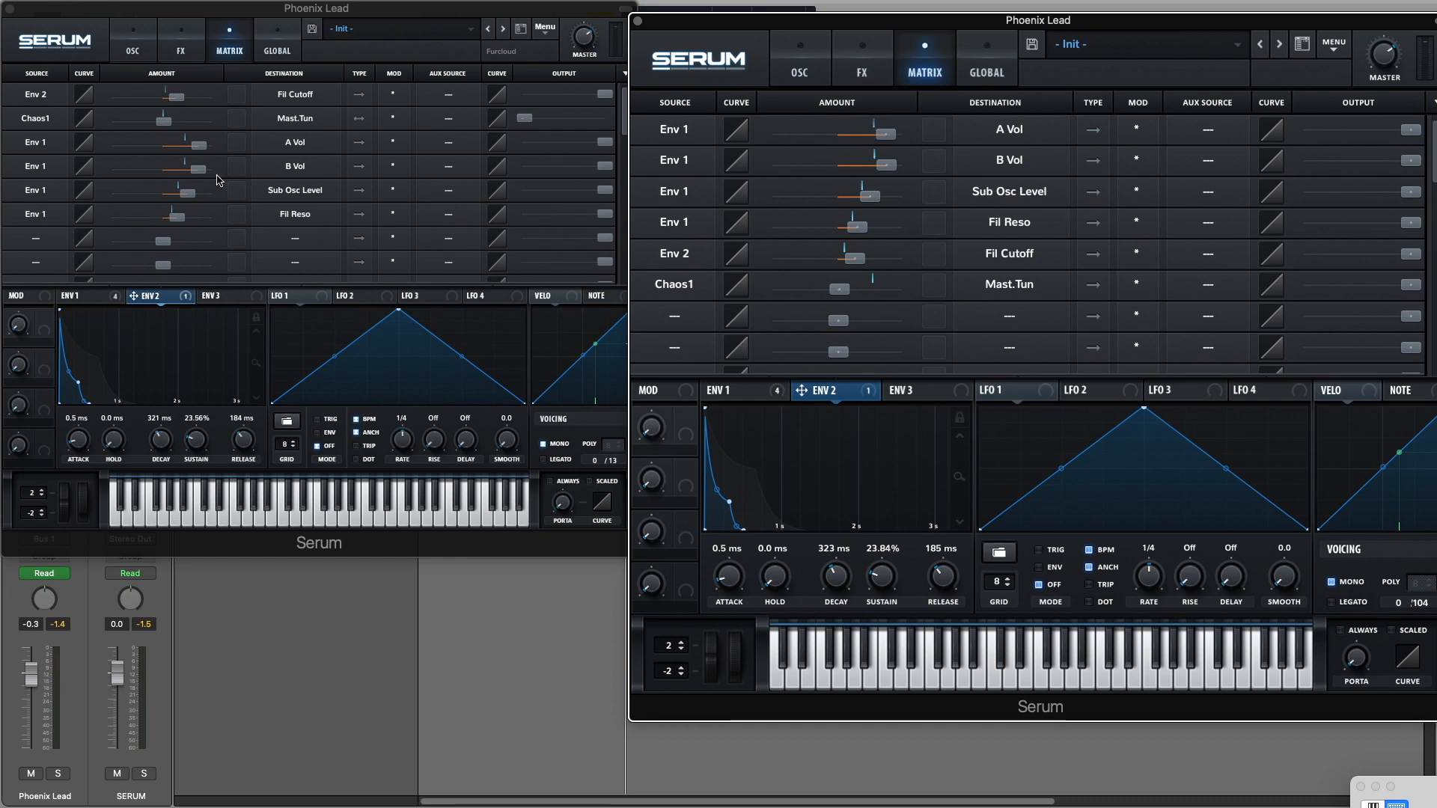
click(165, 121)
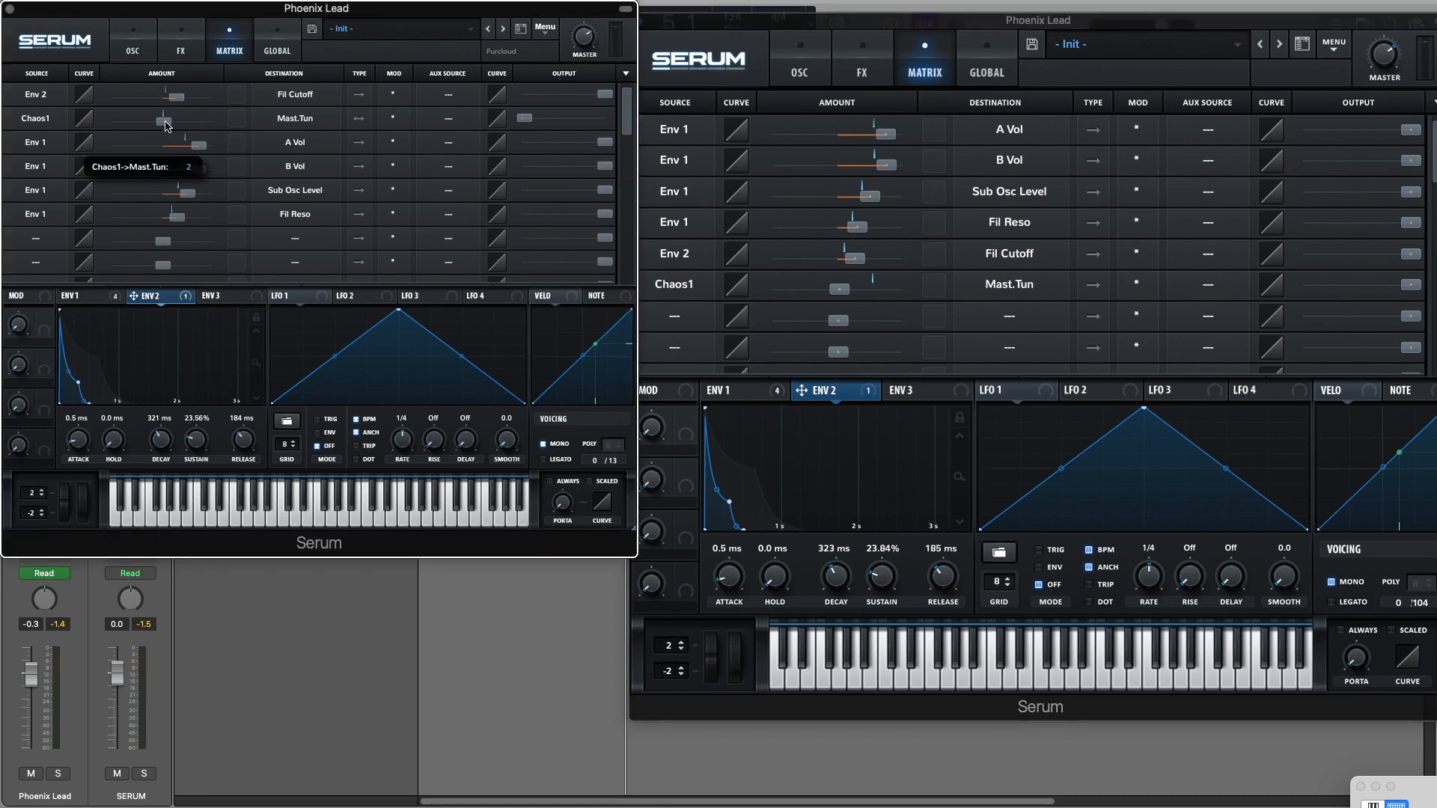
click(833, 297)
scroll(833, 298, down, 1)
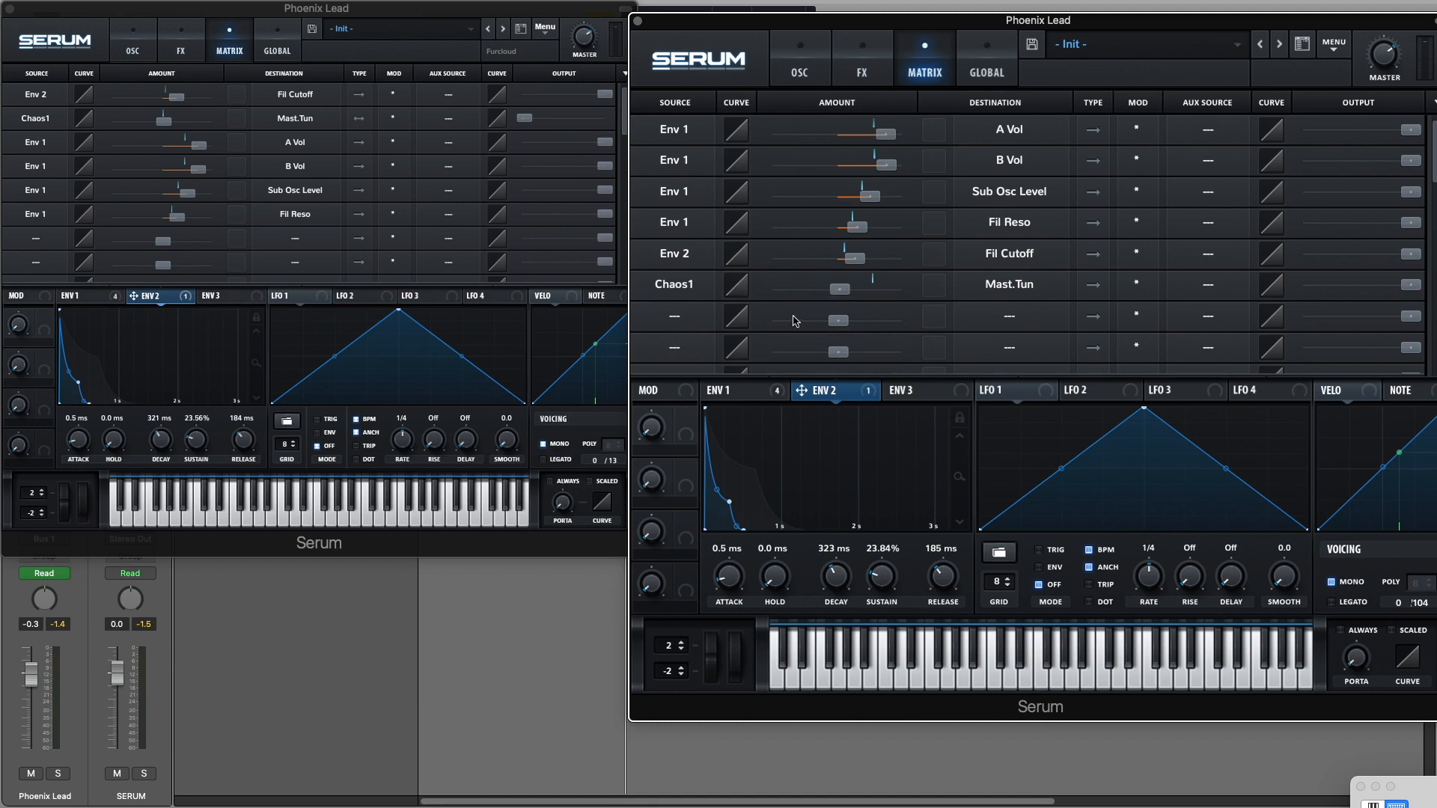
click(1095, 288)
click(1220, 289)
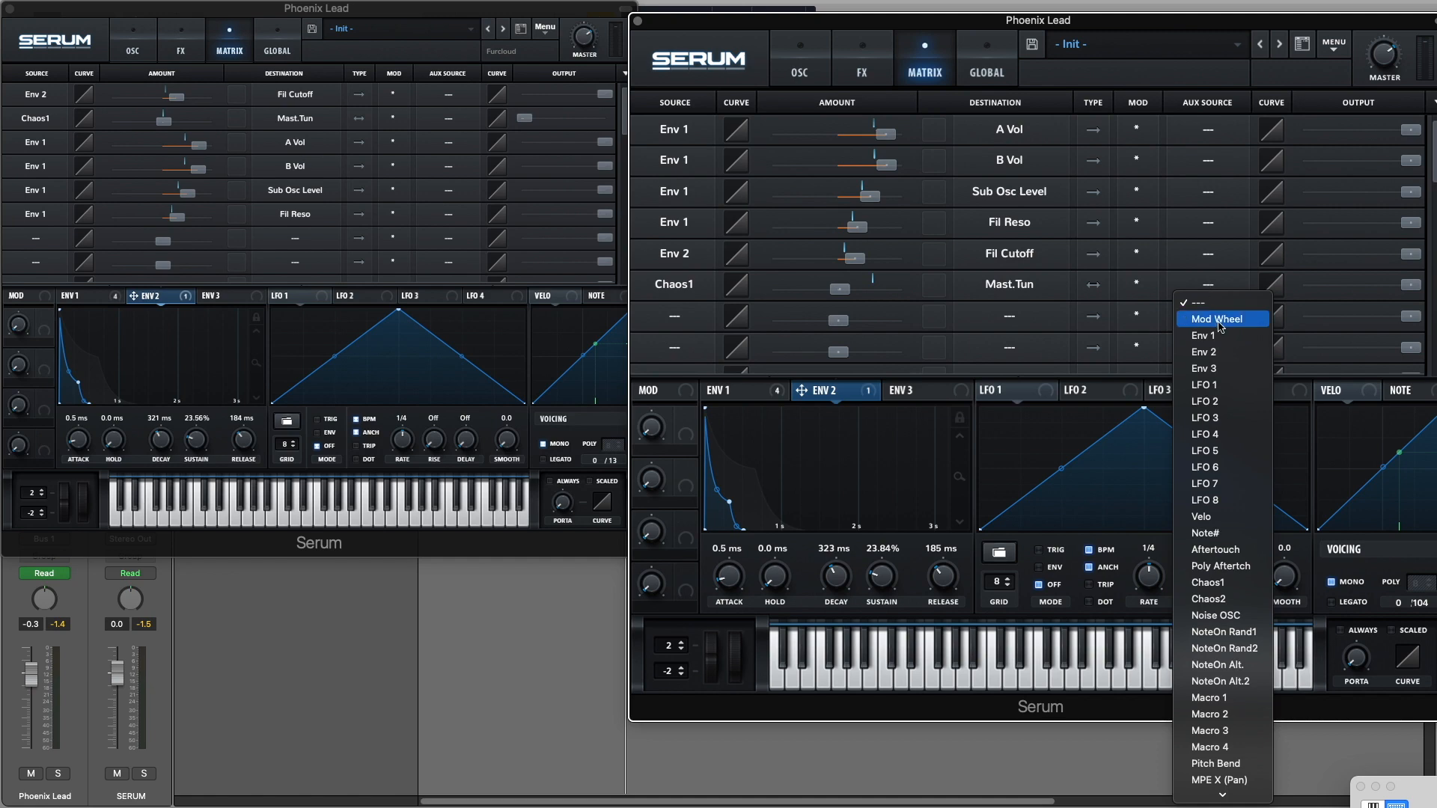
click(1215, 290)
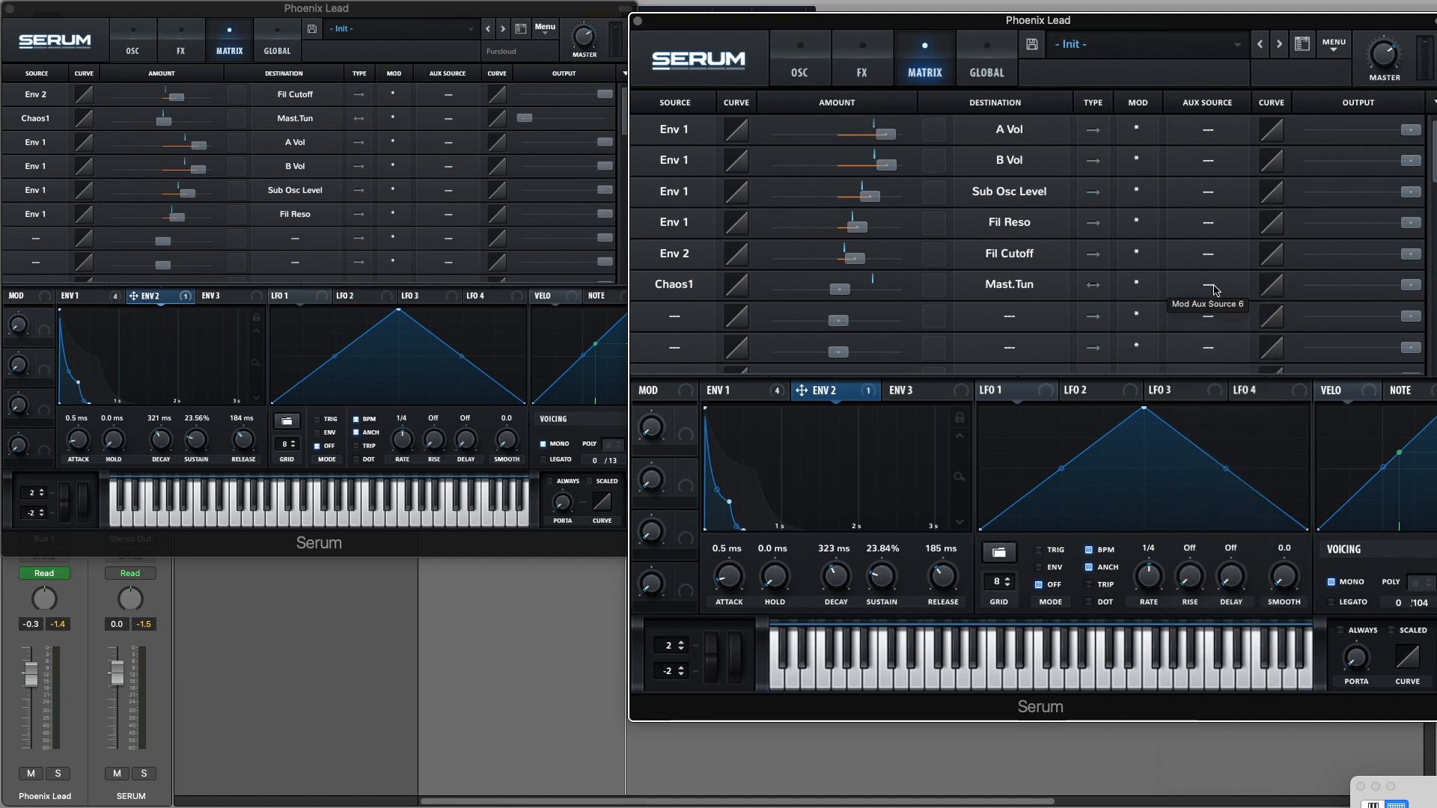
key(space)
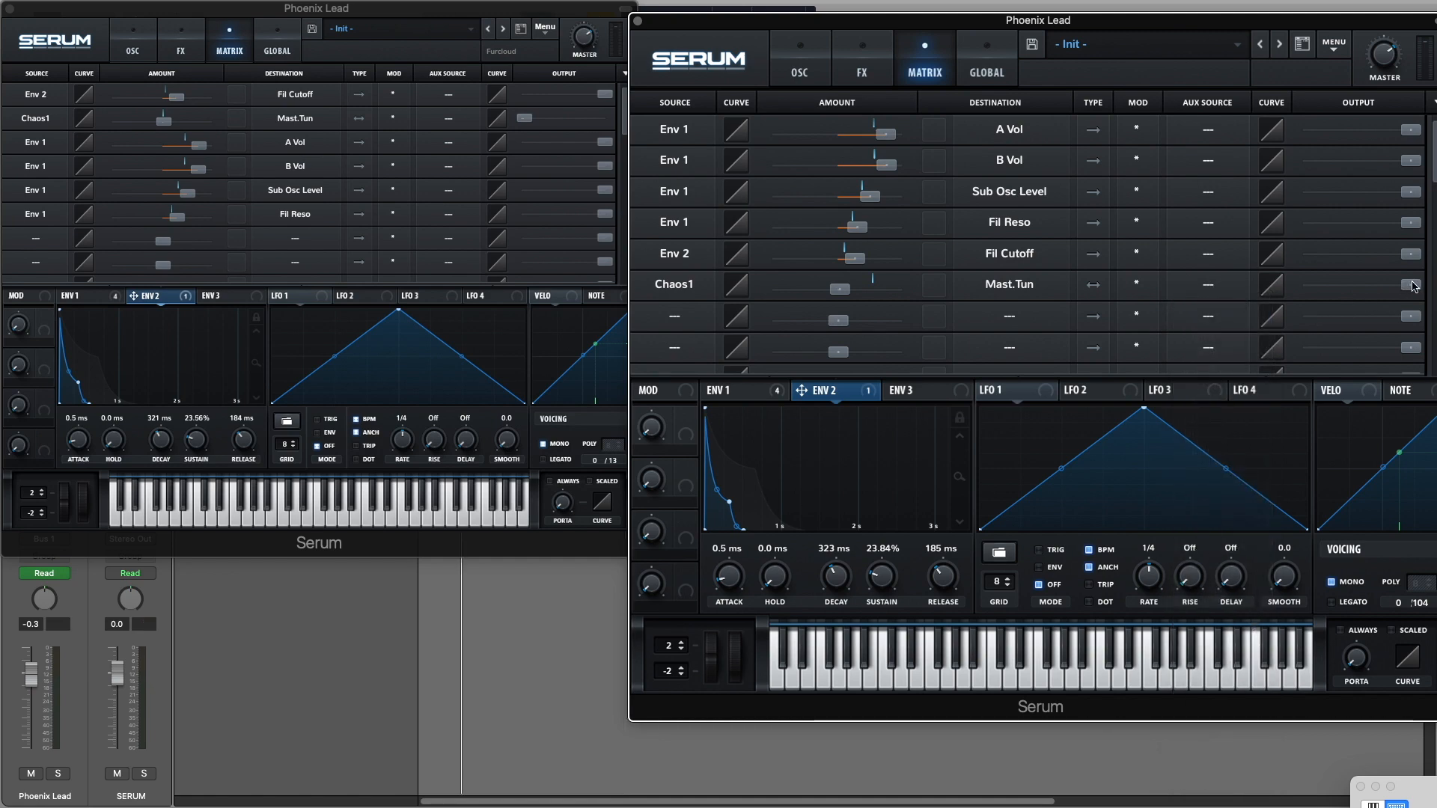
Step: Lower the output of the Chaos1-to-Mast.Tun routing to match the reference patch, and audition the result
drag(1414, 287, 1296, 291)
key(space)
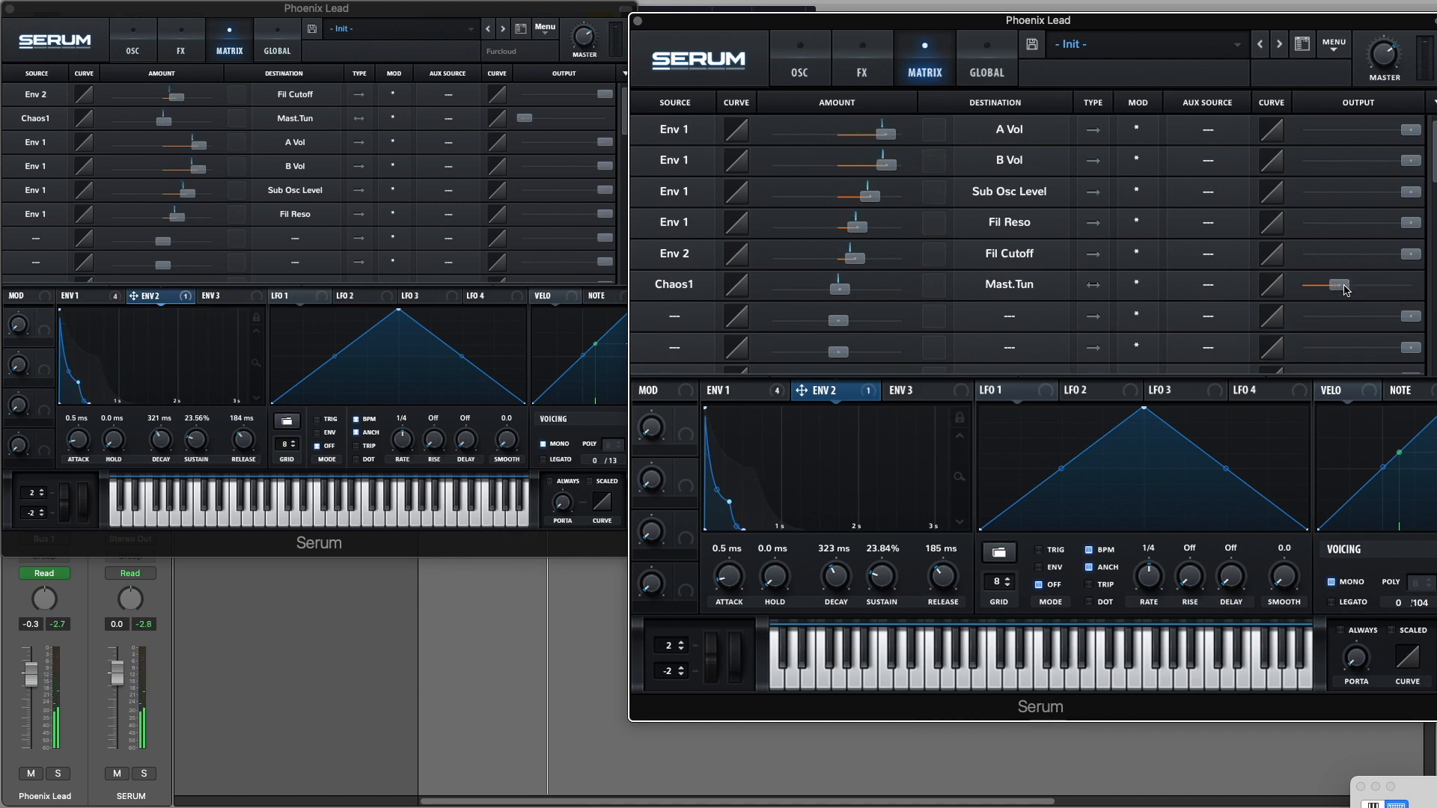
drag(1345, 290, 1317, 291)
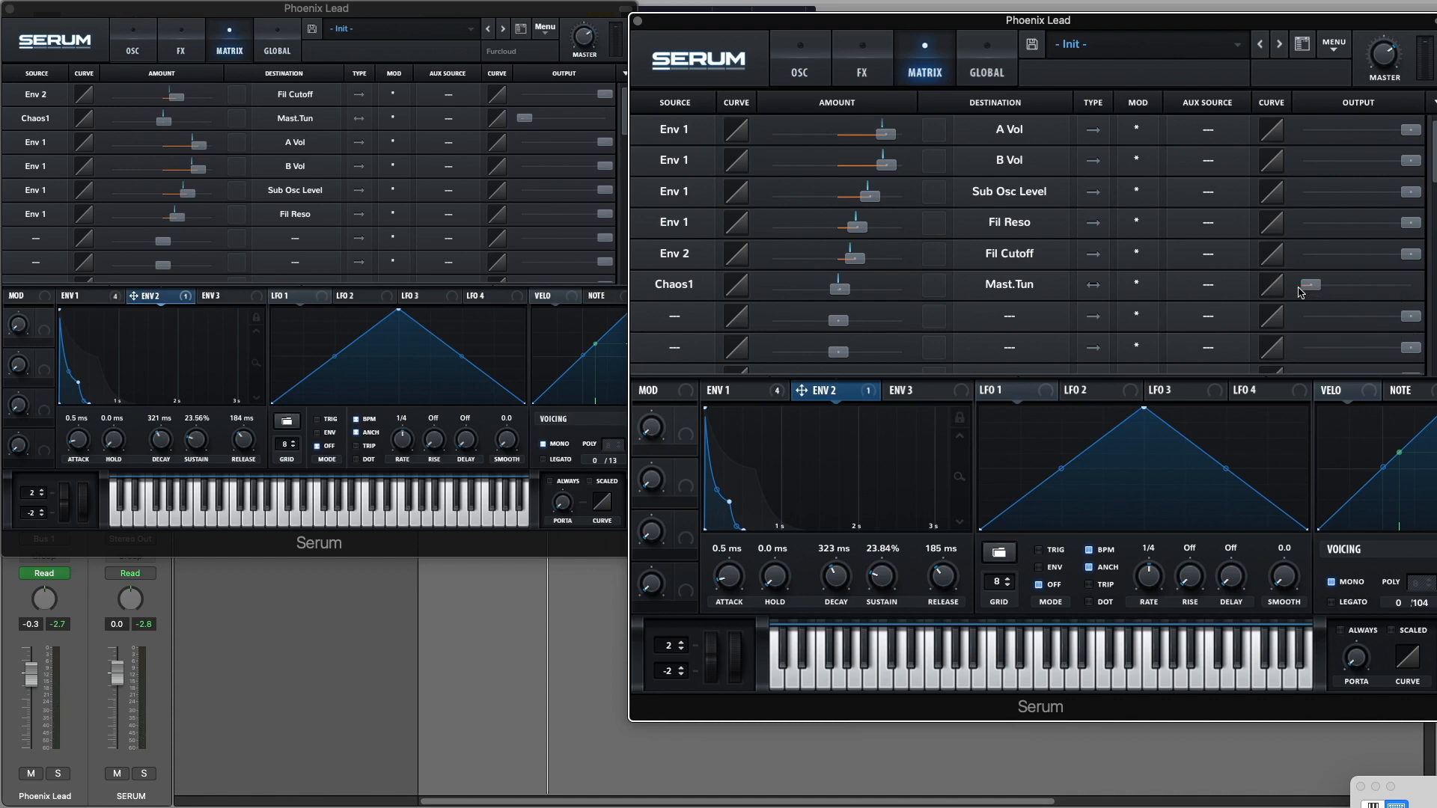
drag(1311, 291, 1309, 291)
key(space)
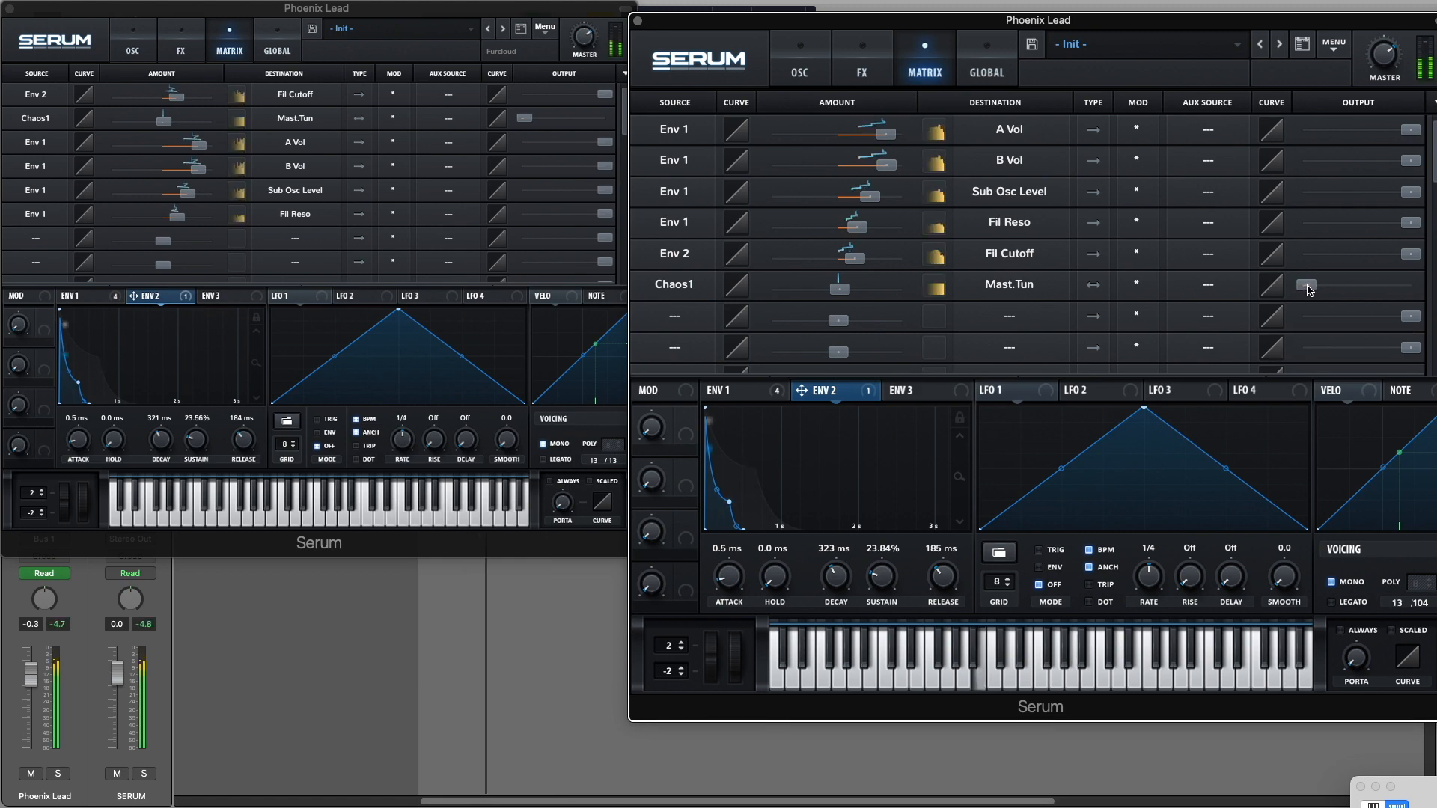
drag(1308, 290, 1315, 294)
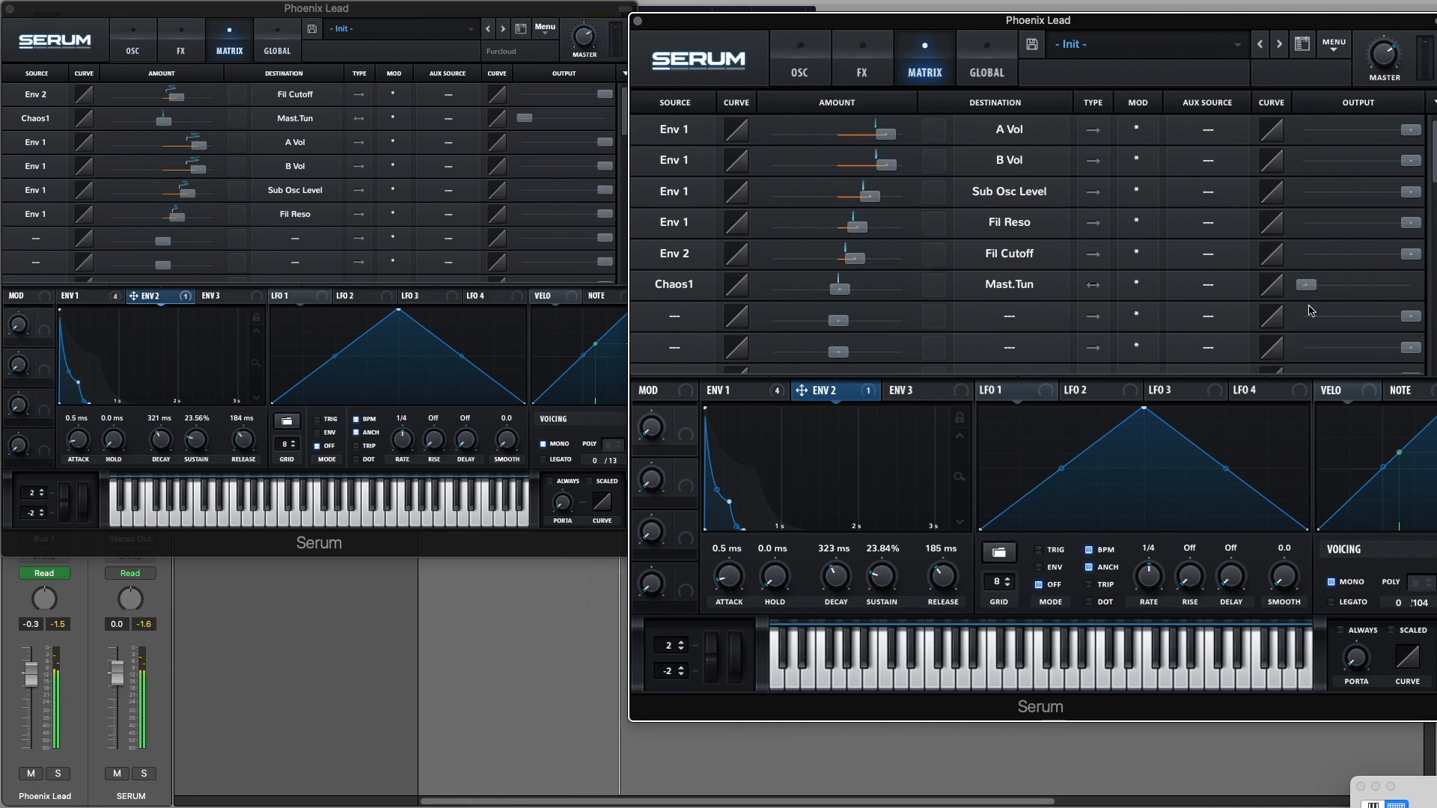
Step: Compare the effects and oscillator settings of both Serum patches, and close both plugin windows
click(188, 41)
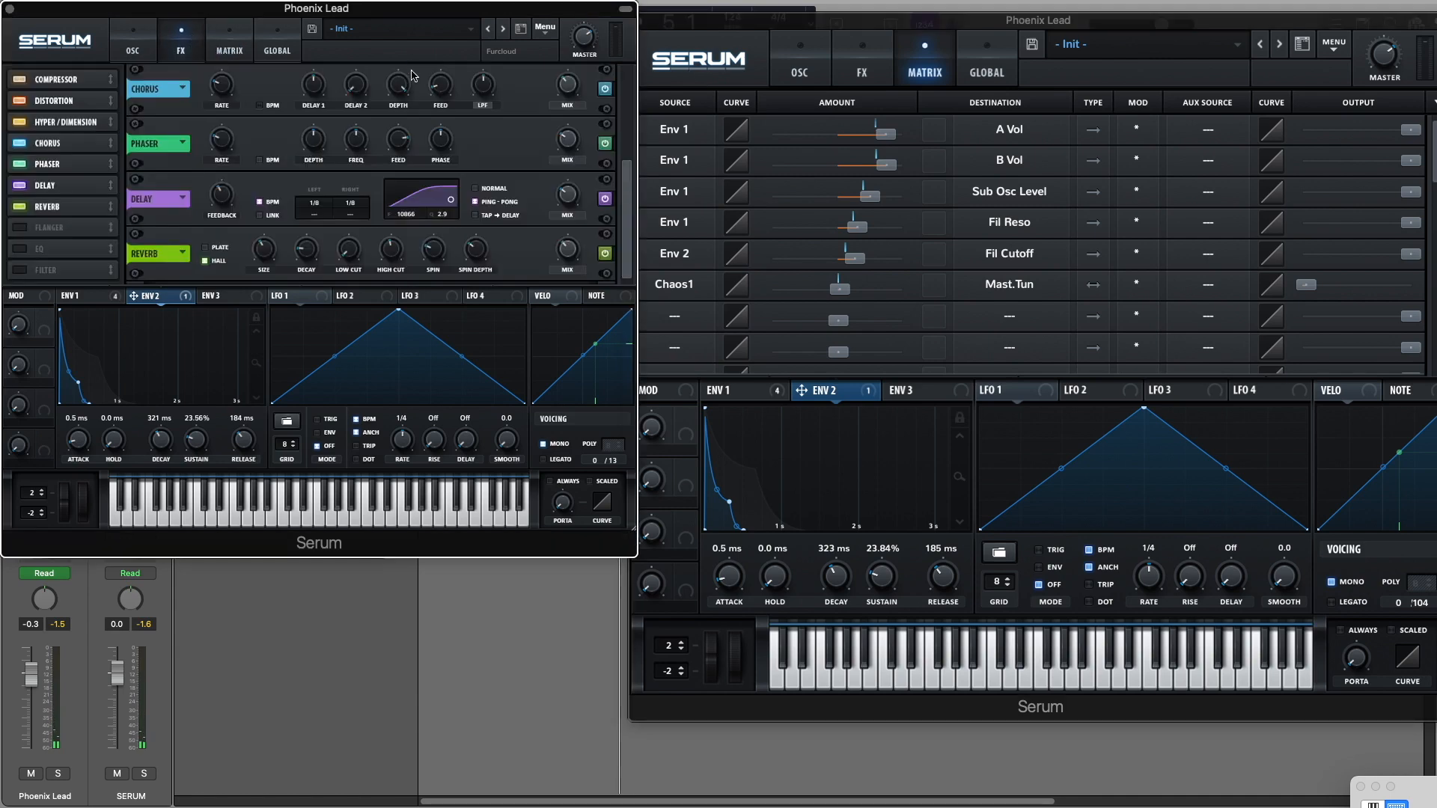
click(864, 60)
click(780, 59)
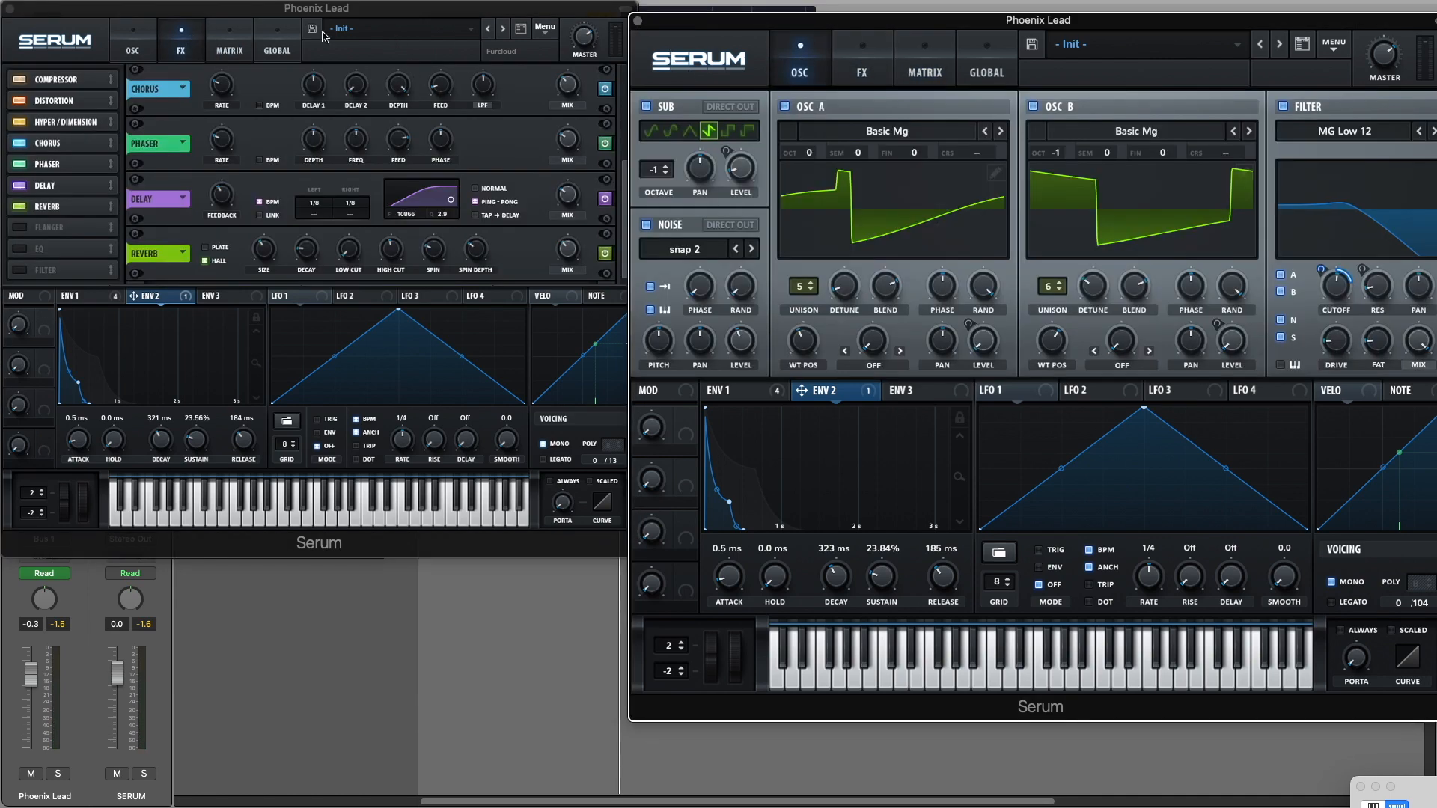
click(133, 41)
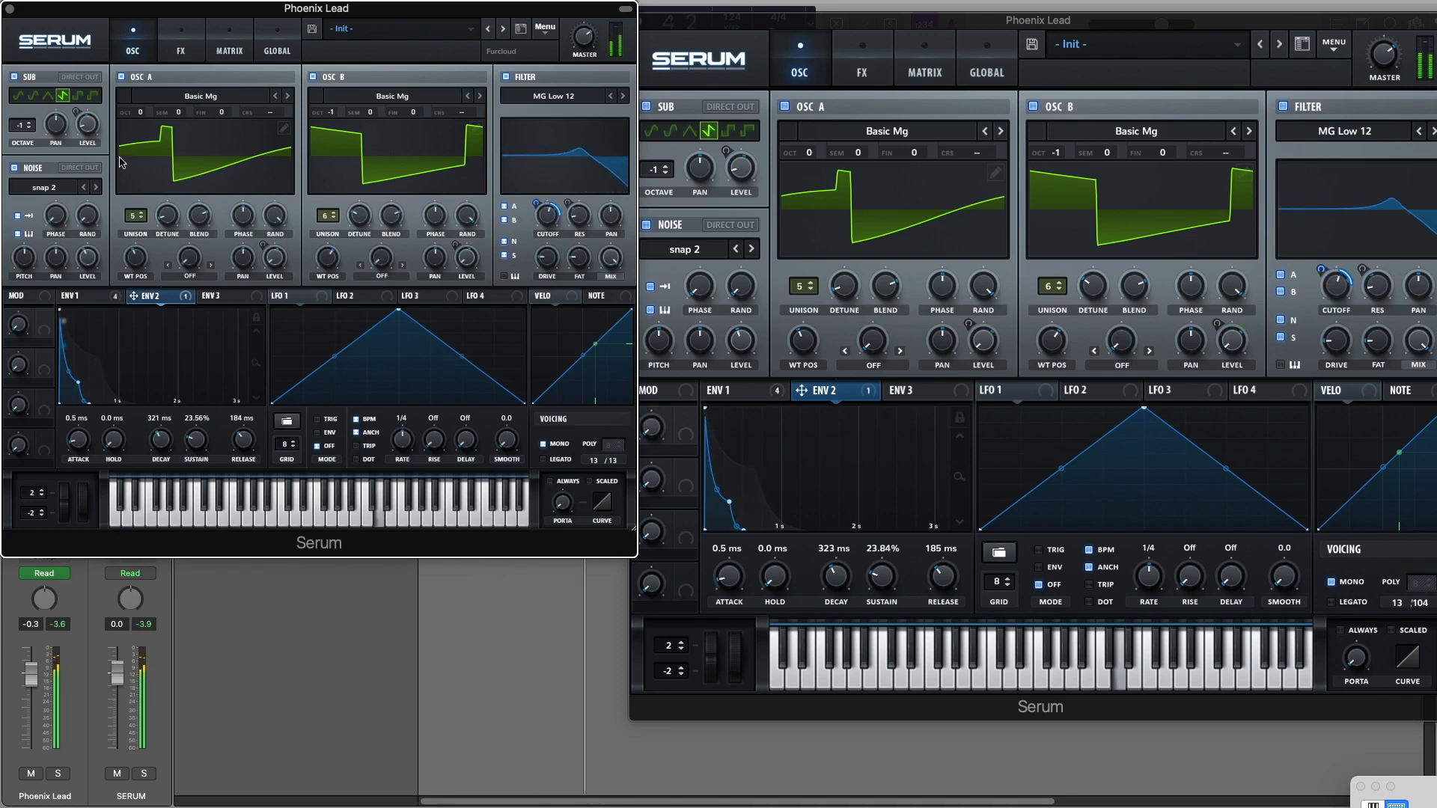
click(9, 9)
click(637, 21)
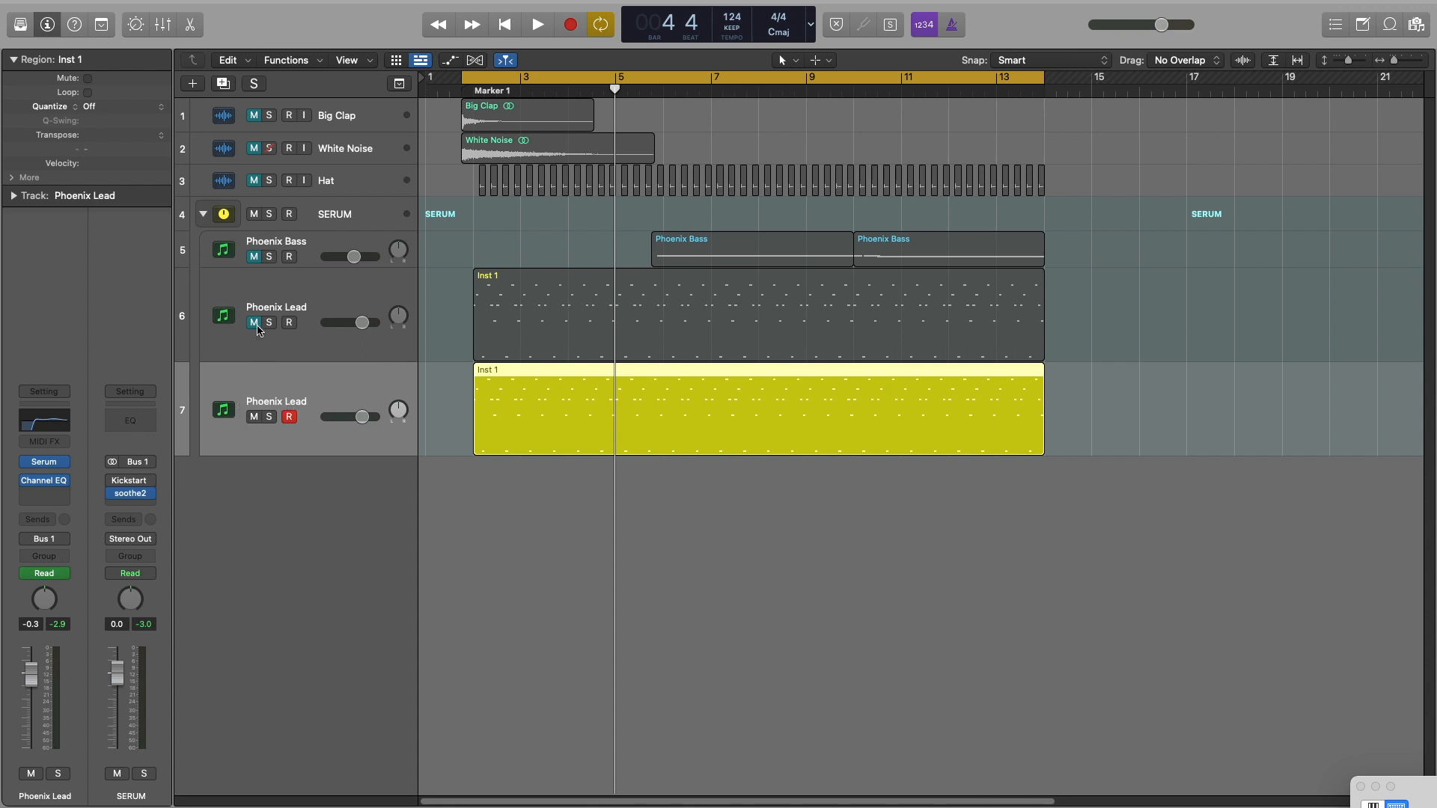
Step: Play the loop and alternate the mutes between the two Phoenix Lead tracks to compare the reference with the recreation
click(255, 323)
click(253, 417)
key(space)
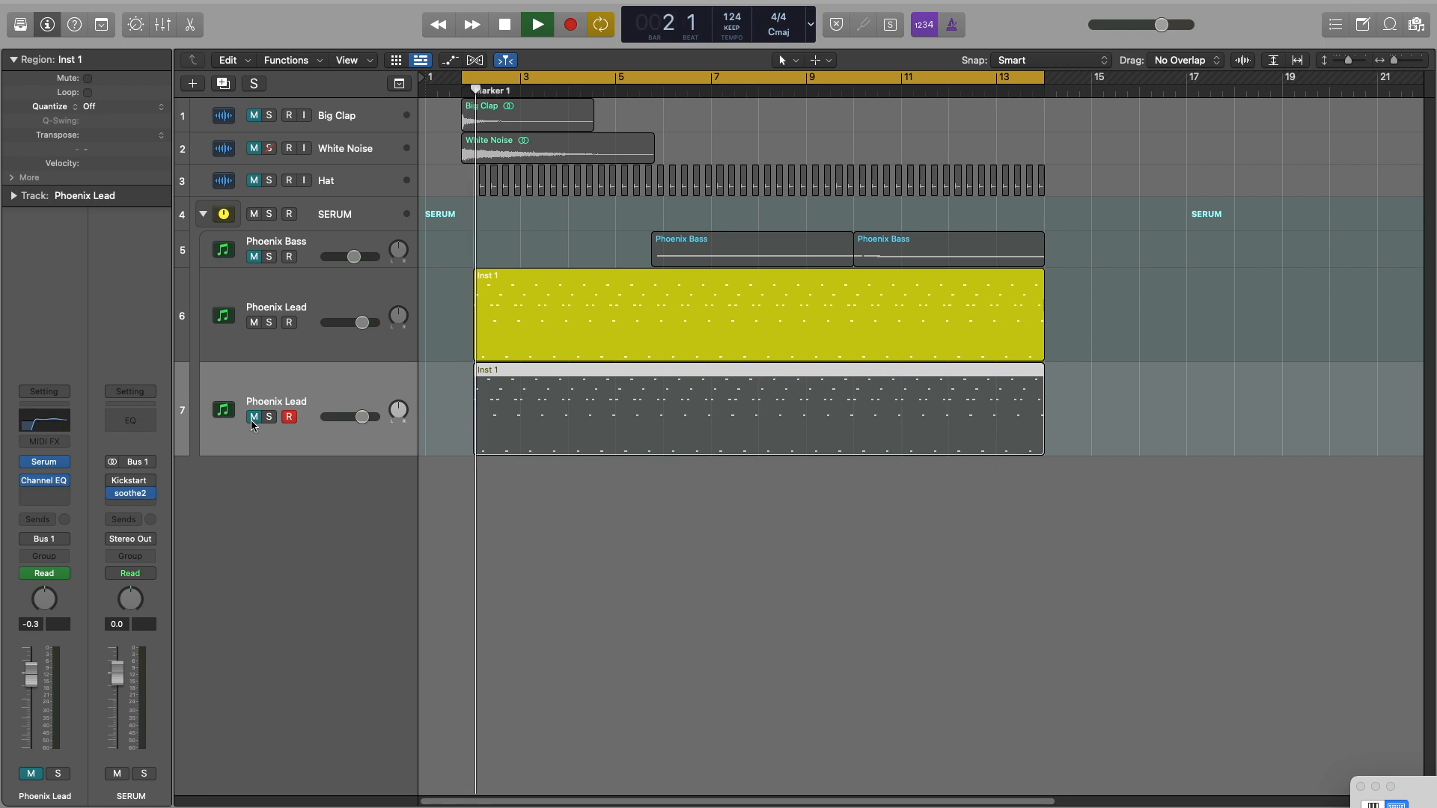
key(space)
click(253, 418)
click(255, 322)
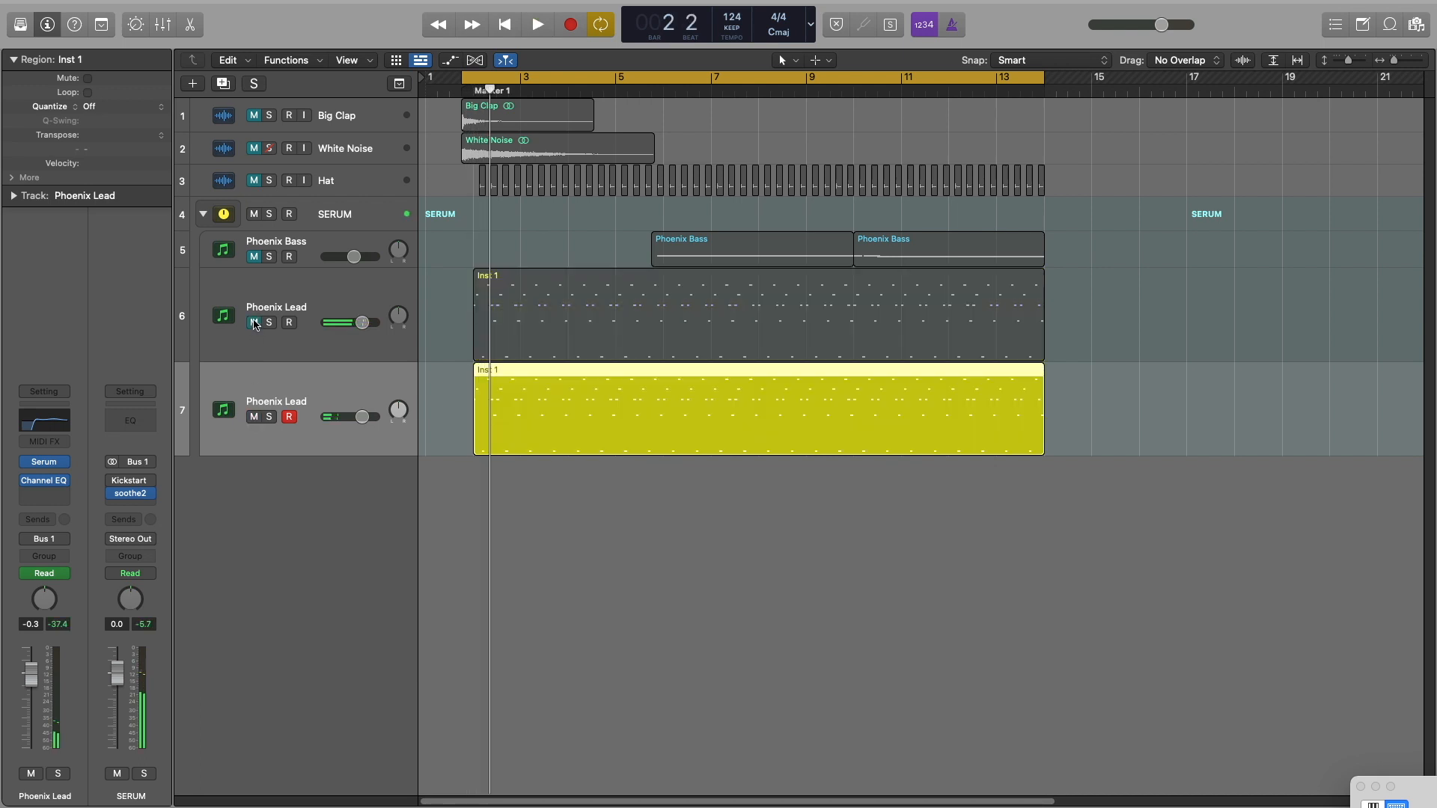
key(space)
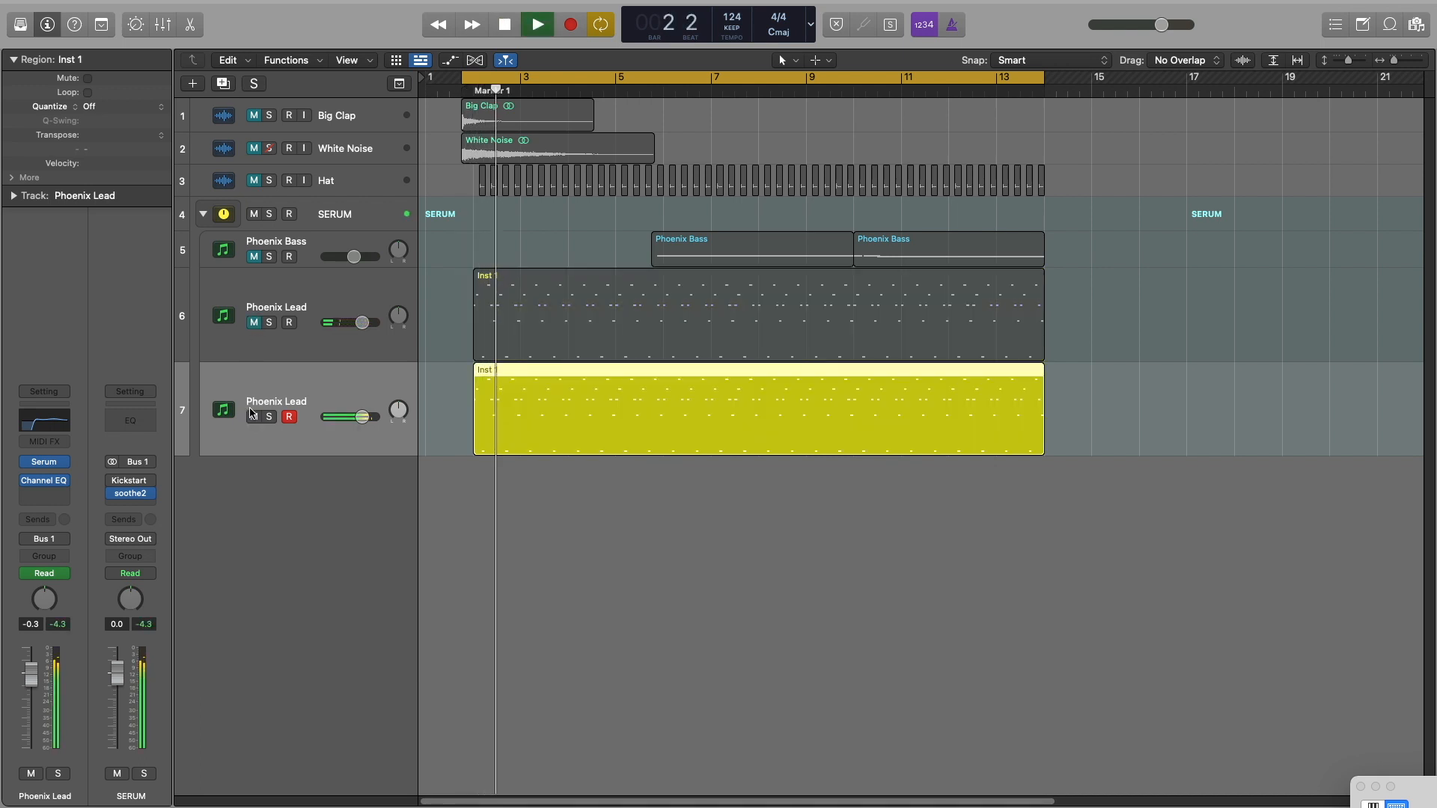
click(253, 418)
click(254, 322)
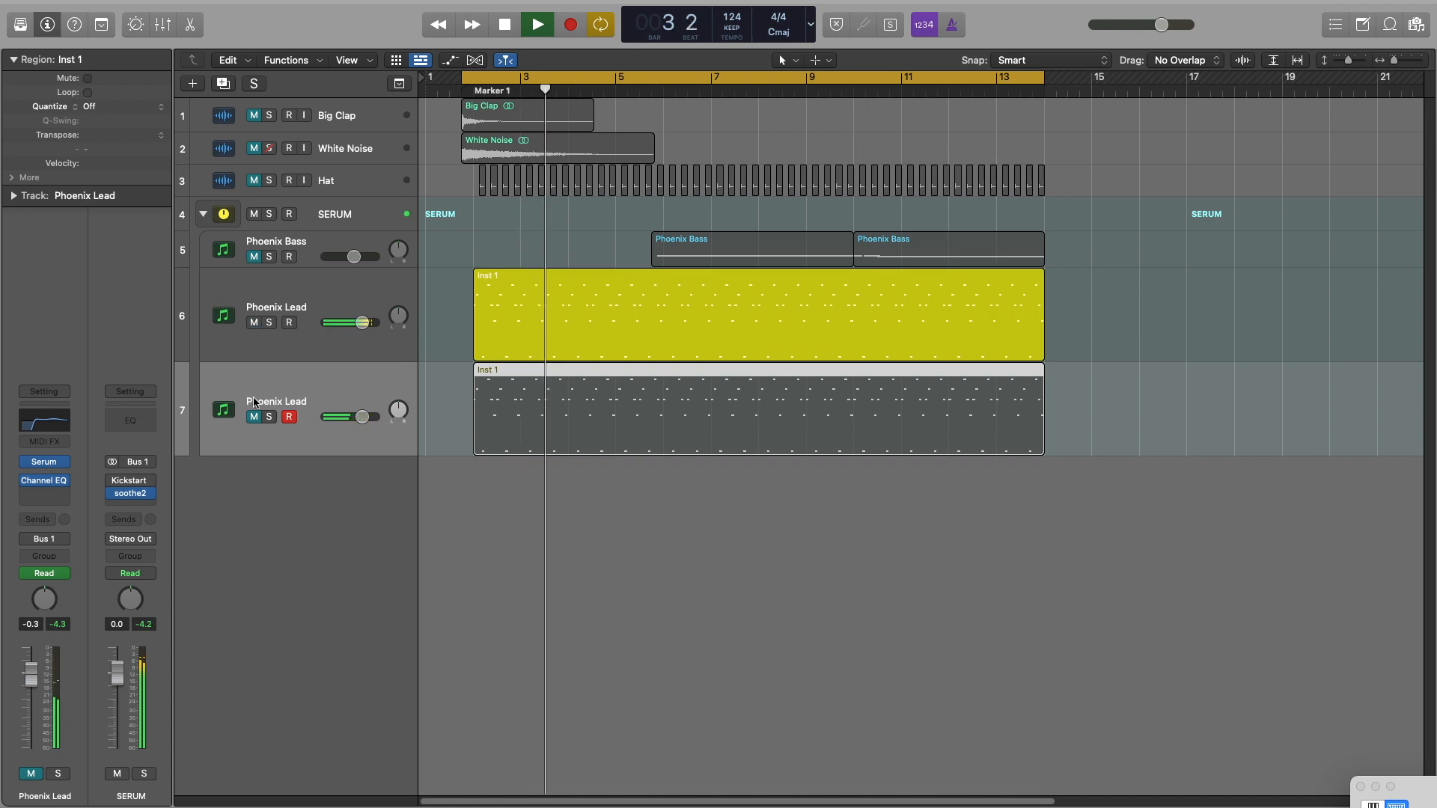
click(253, 418)
click(255, 323)
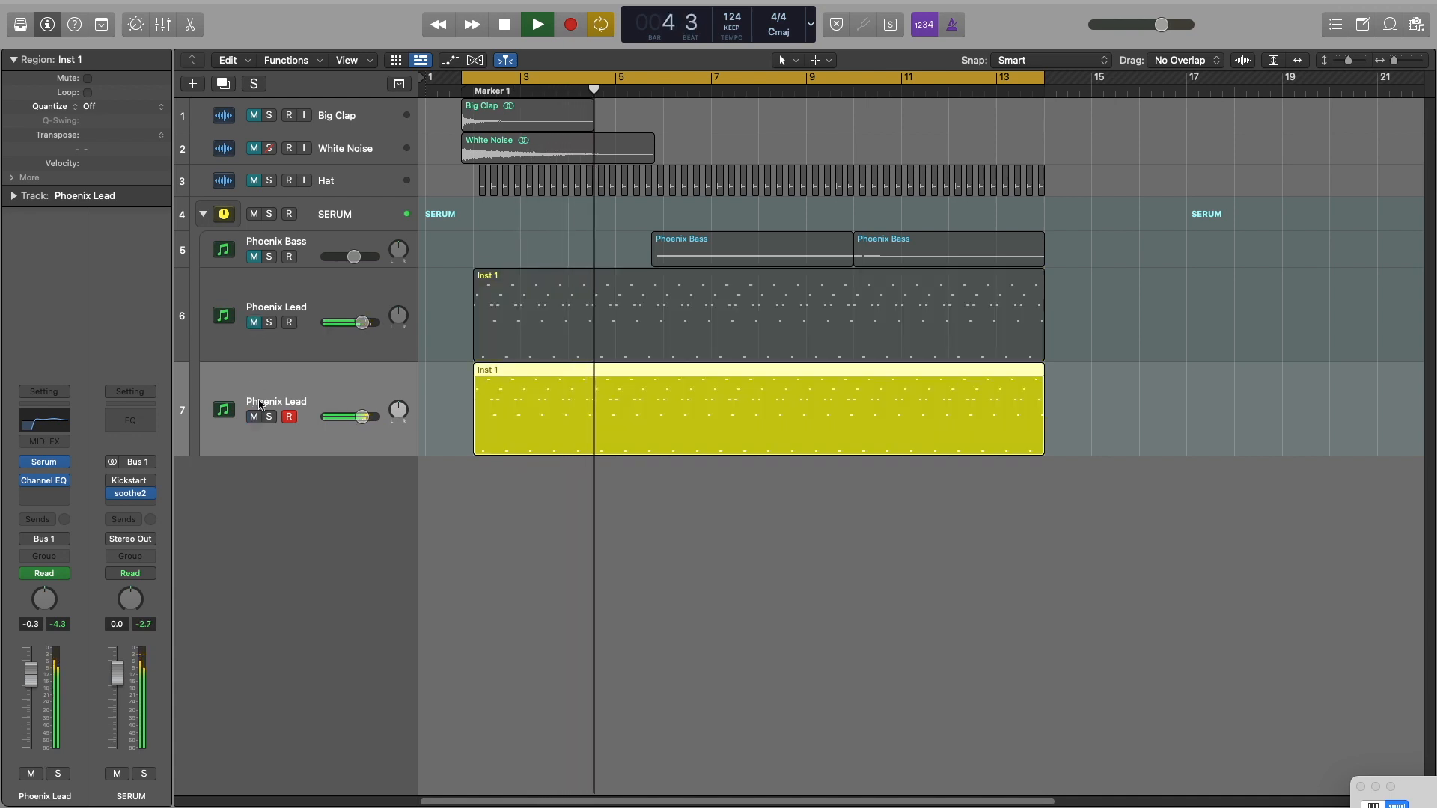
click(256, 418)
click(254, 322)
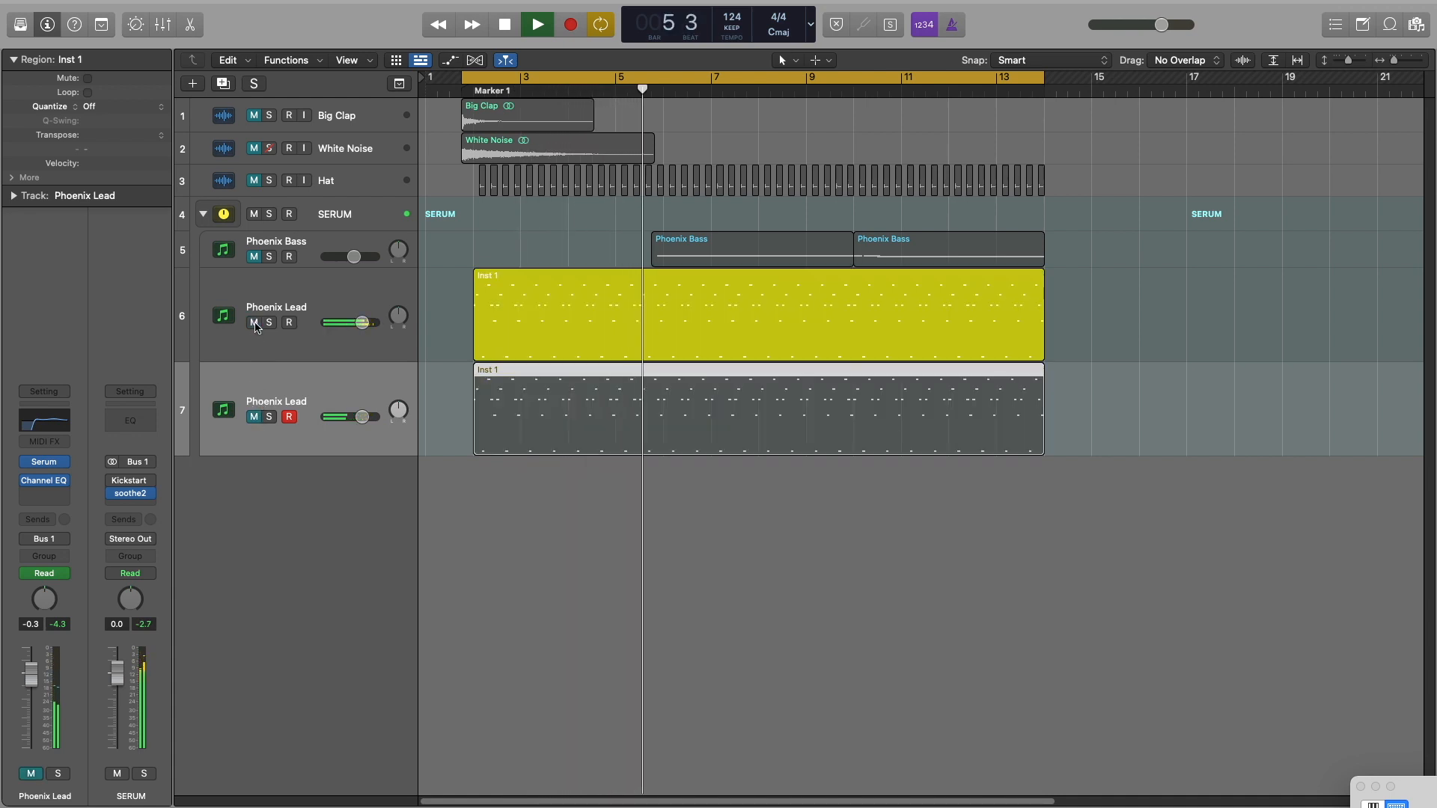
Step: Leave only the reference Phoenix Lead muted, and unmute the Phoenix Bass, Hat and Big Clap tracks to hear the recreated lead in context
click(254, 417)
click(255, 323)
drag(254, 257, 256, 94)
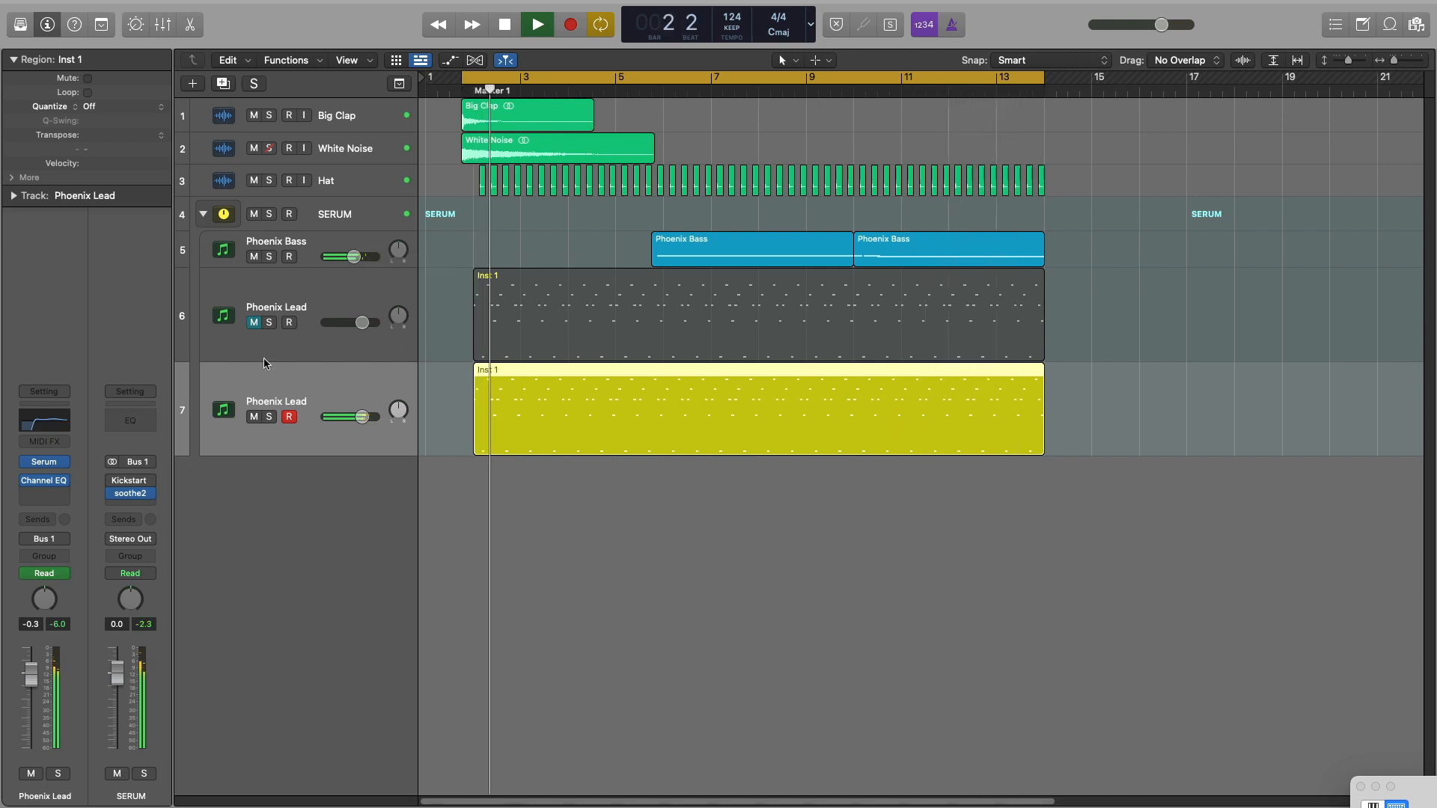
Step: Solo the recreated Phoenix Lead and inspect its Serum patch, closing the plugin window when done
click(270, 417)
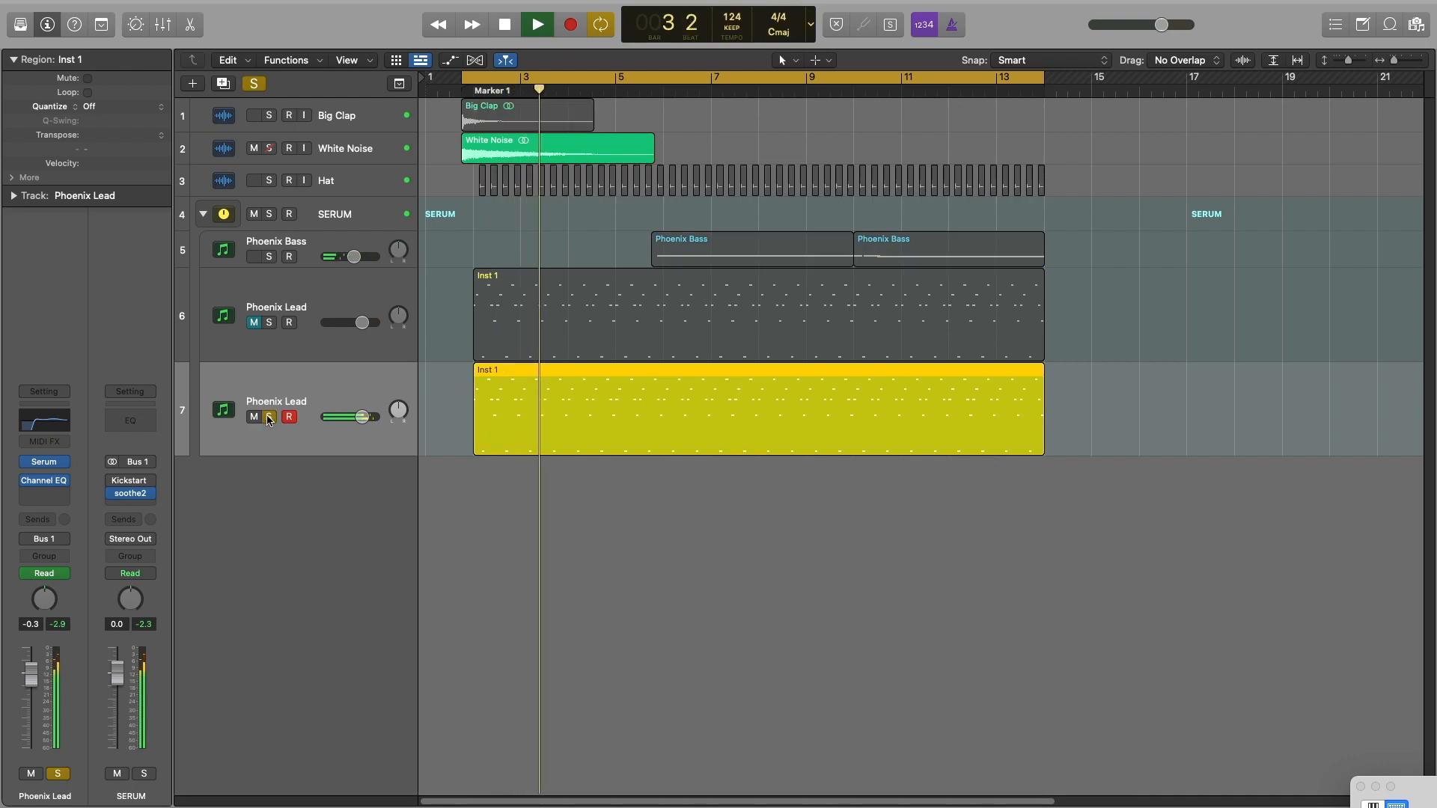
mouse_move(50, 468)
key(space)
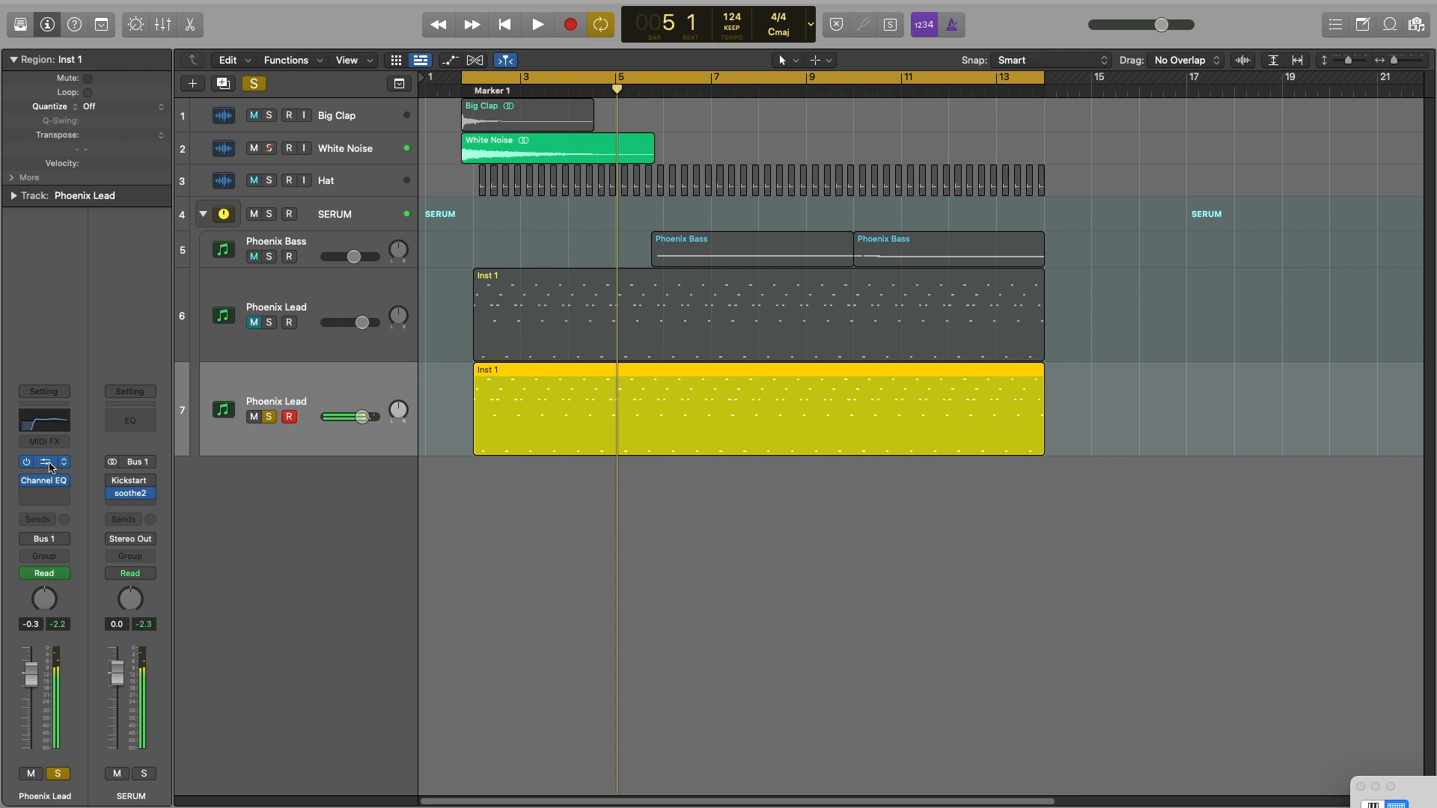
click(50, 467)
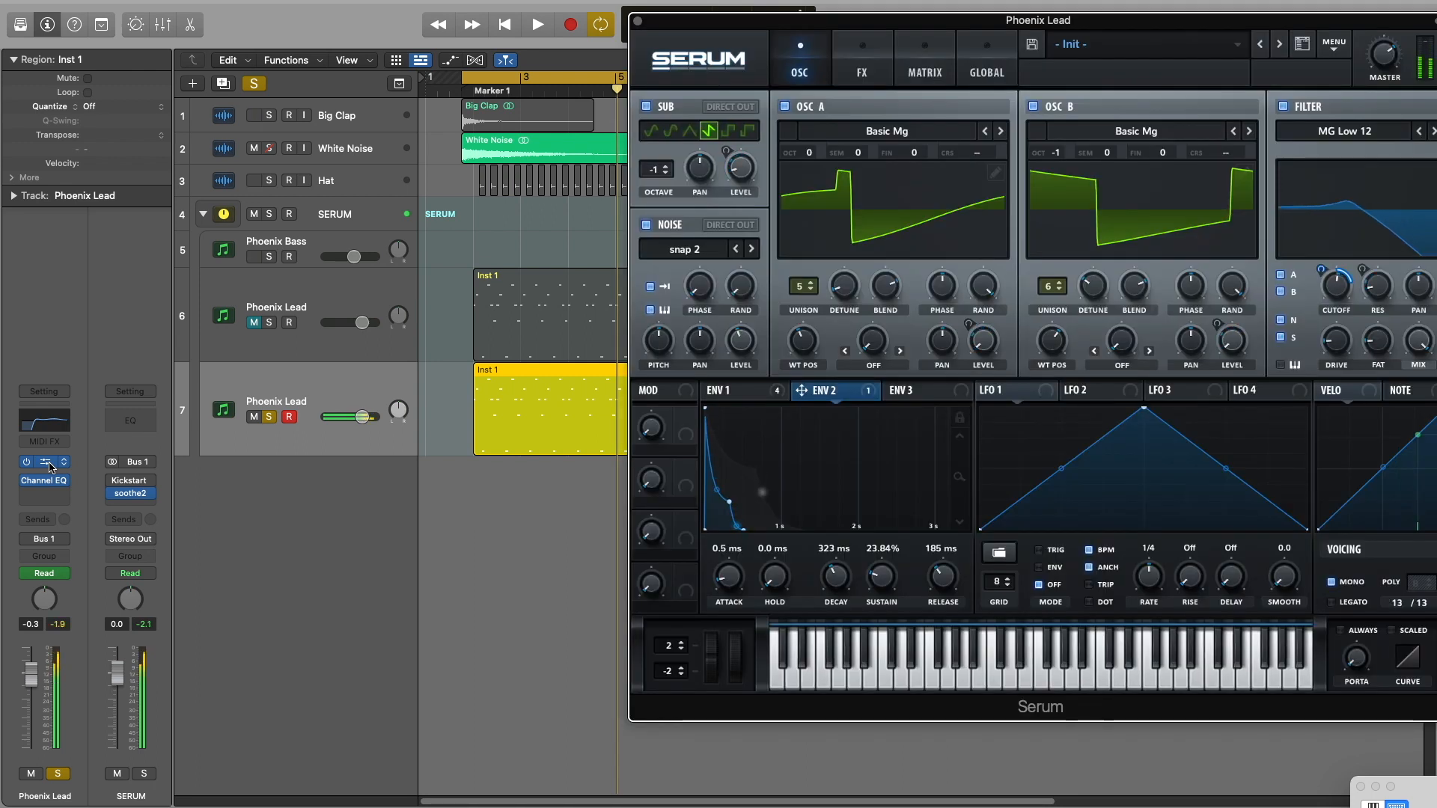
drag(871, 28, 694, 36)
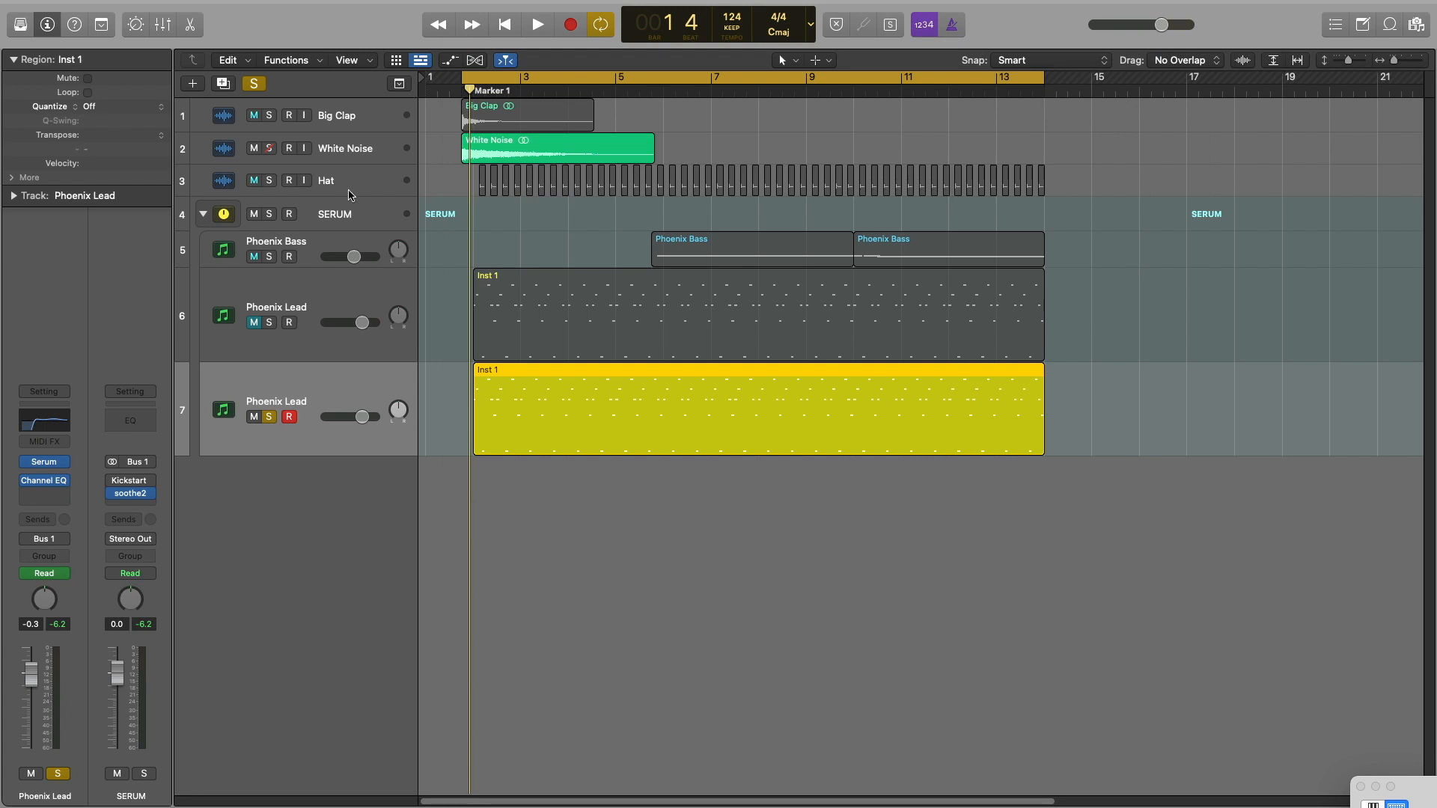
click(461, 29)
Step: Solo only the Phoenix Bass track and play it from just before its first region
click(270, 258)
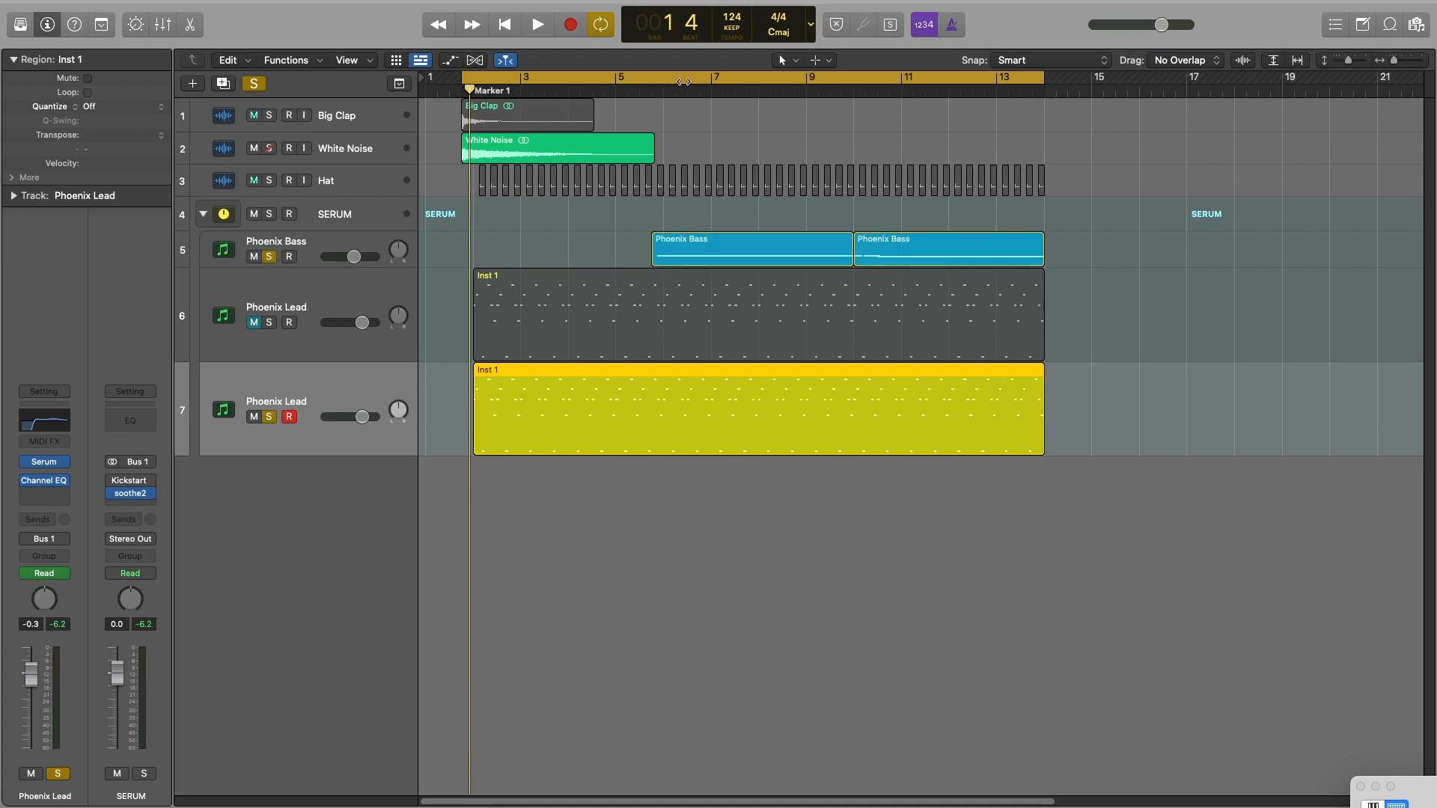
click(650, 91)
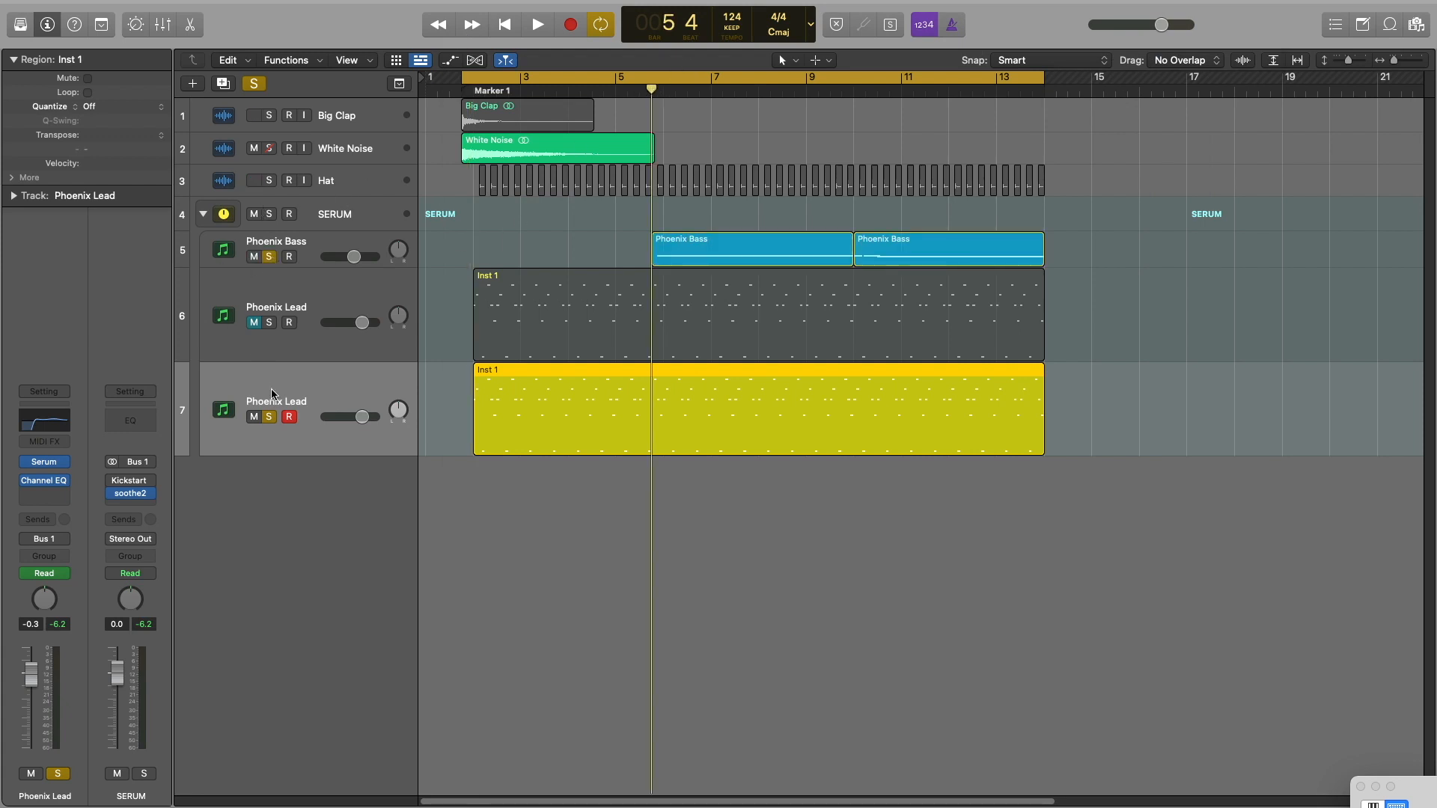
click(271, 417)
key(space)
key(space)
click(650, 90)
key(space)
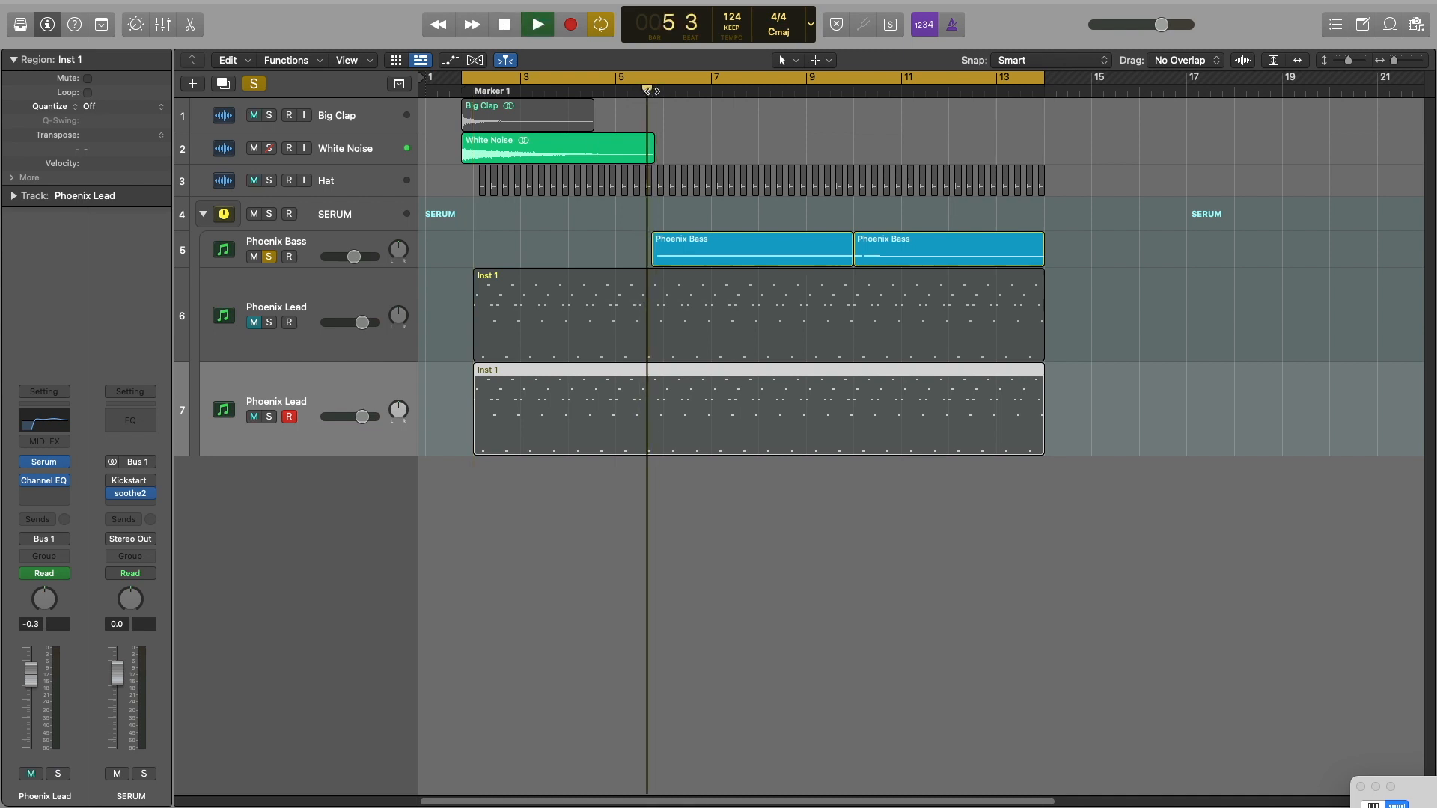
Step: Mute the White Noise track and select the Phoenix Bass track, ending with playback stopped
click(253, 148)
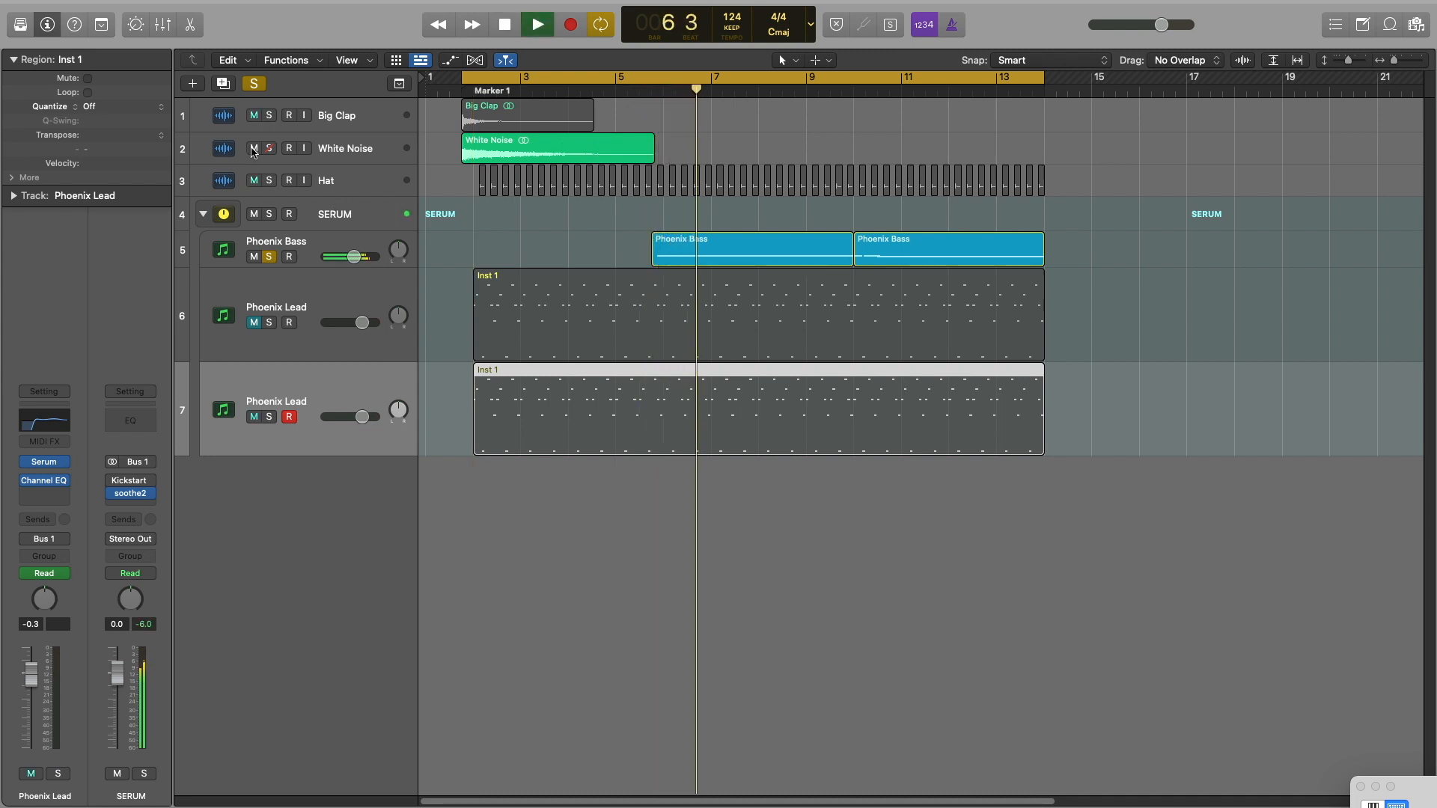
click(292, 250)
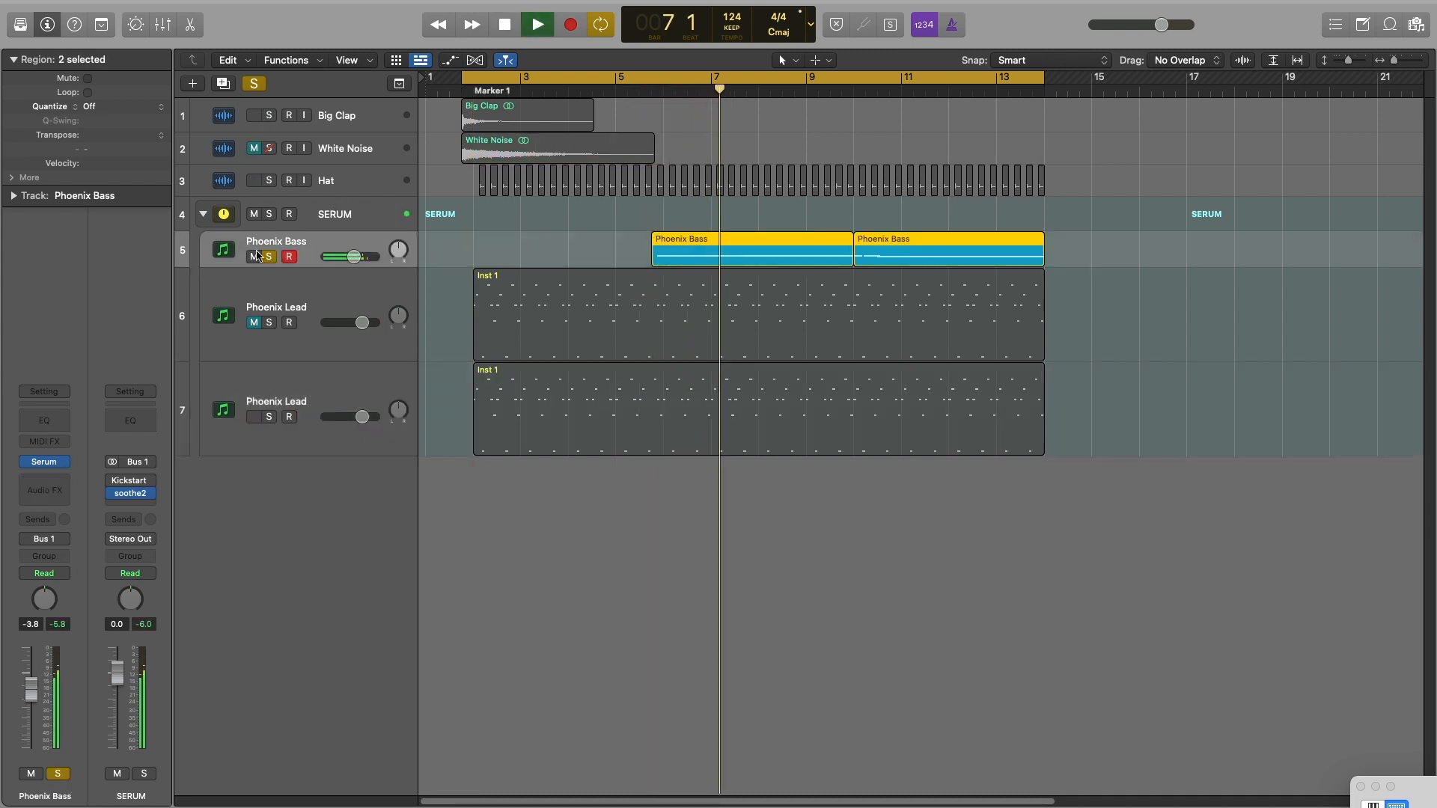
double_click(724, 249)
key(space)
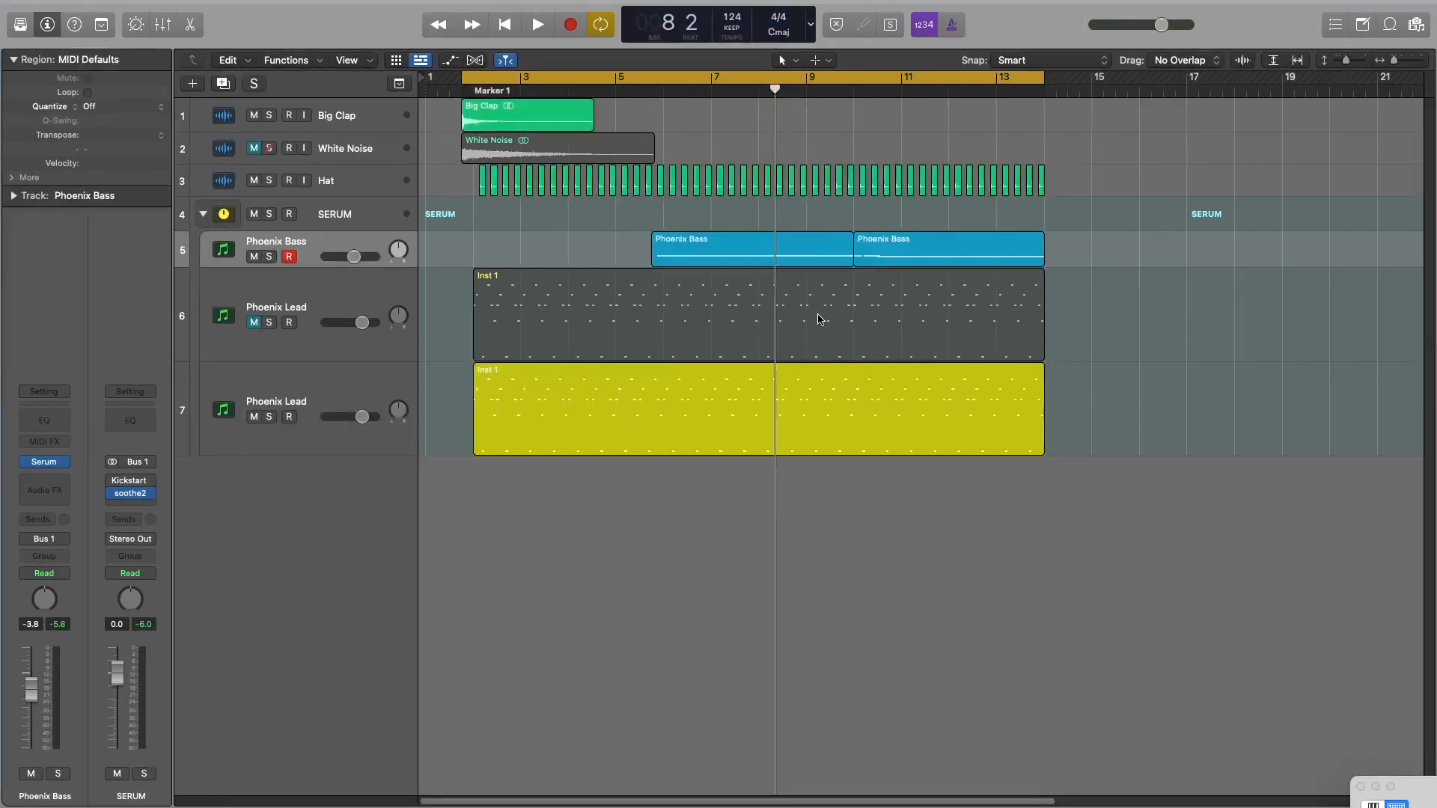